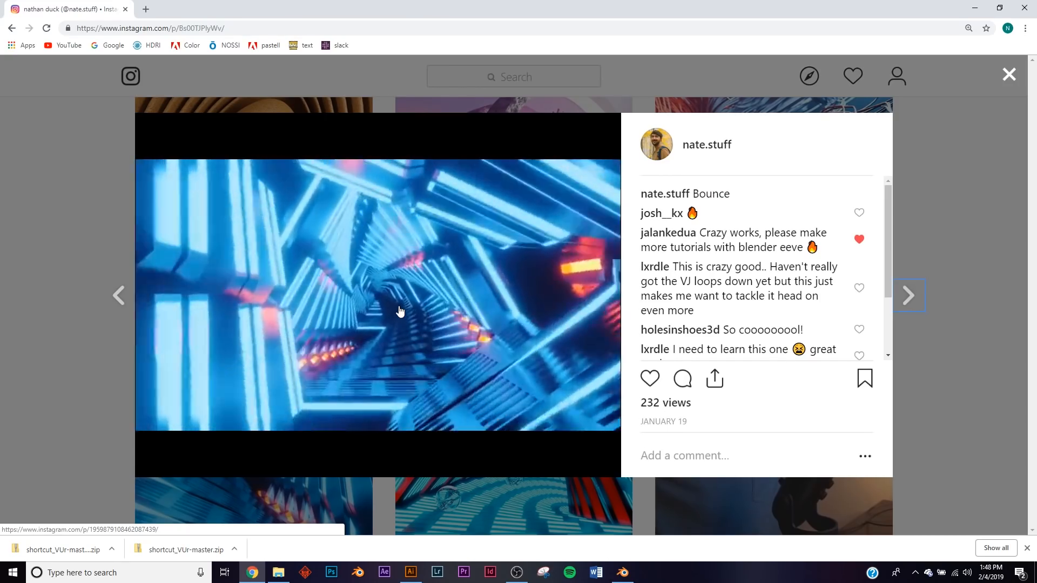
Step: Close the open Instagram post, return to the start of the profile page and switch to Blender
{"action": "key", "text": "Escape"}
{"action": "scroll", "coordinate": [434, 414], "scroll_direction": "up", "scroll_amount": 9}
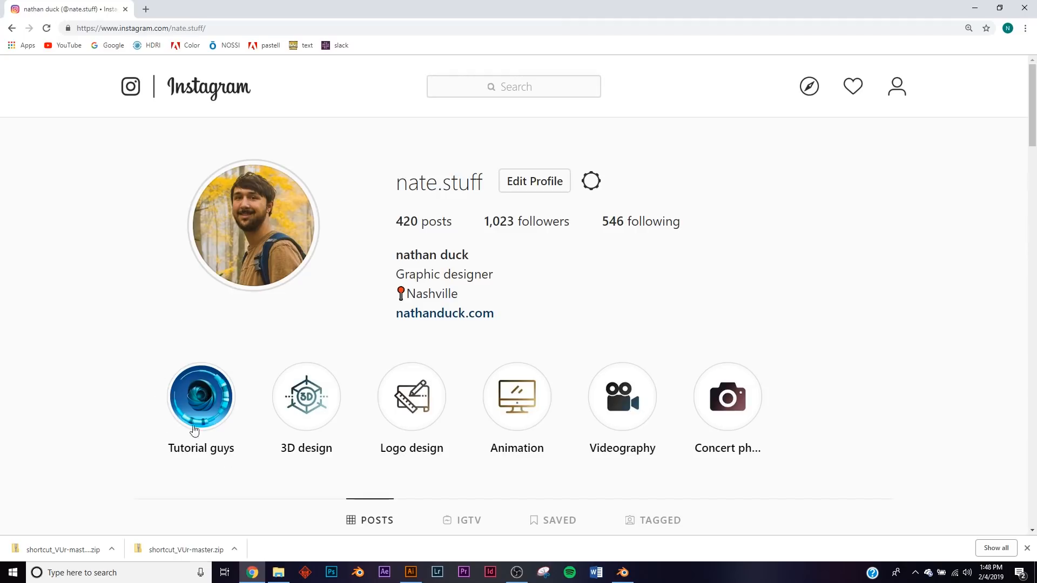
{"action": "left_click", "coordinate": [975, 8]}
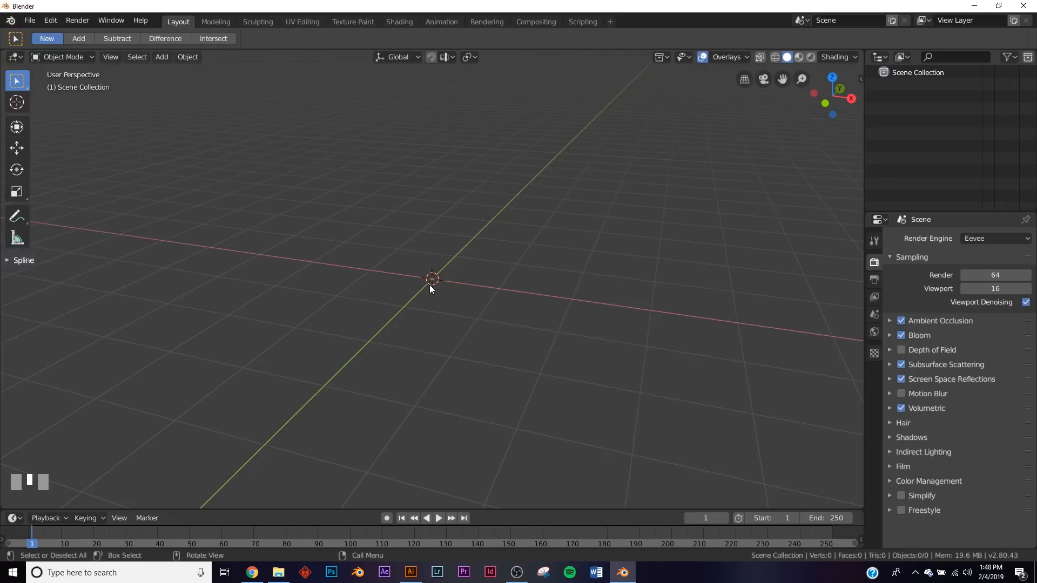
Step: Add a cylinder mesh with 3 vertices and the cap fill type set to Nothing
{"action": "key", "text": "shift+a"}
{"action": "mouse_move", "coordinate": [439, 251]}
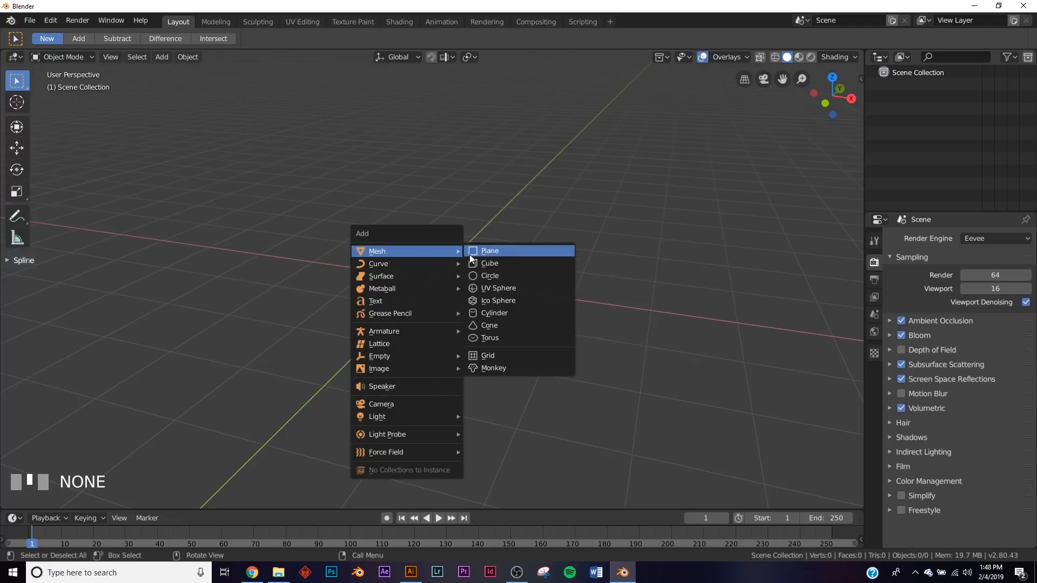
{"action": "left_click", "coordinate": [492, 313]}
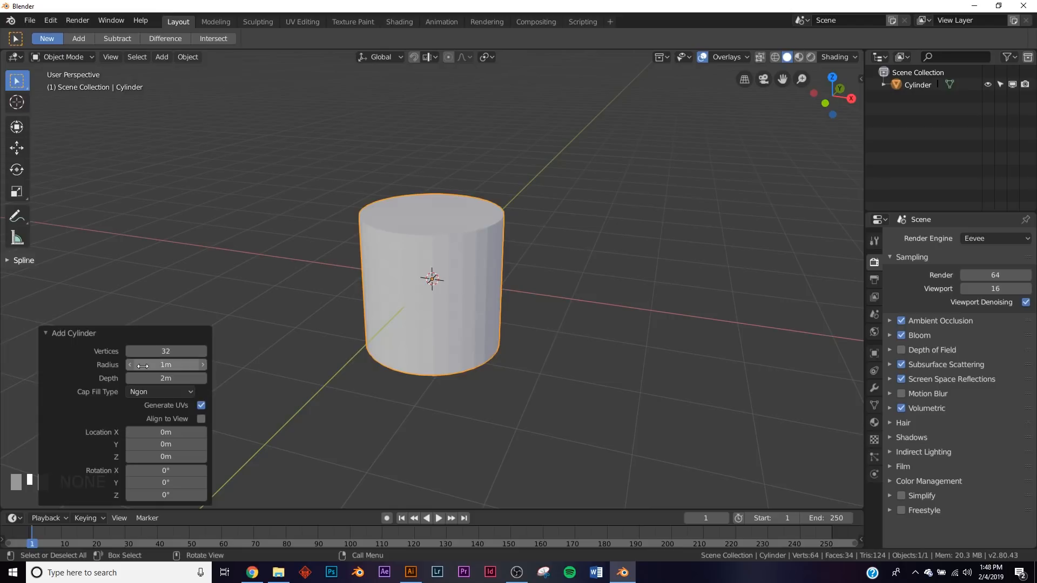
{"action": "left_click_drag", "start_coordinate": [156, 351], "coordinate": [120, 355]}
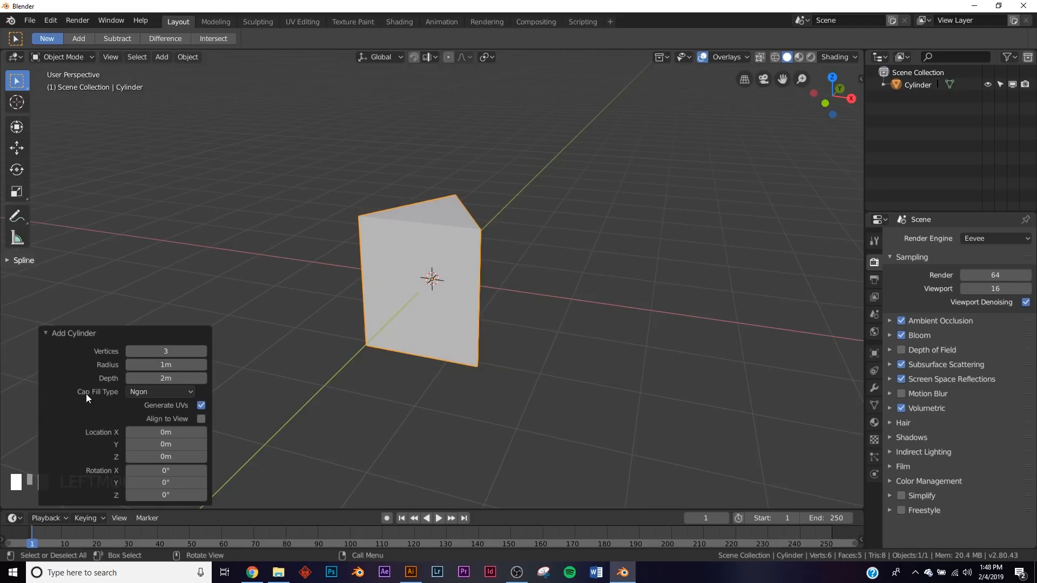
{"action": "left_click", "coordinate": [163, 393]}
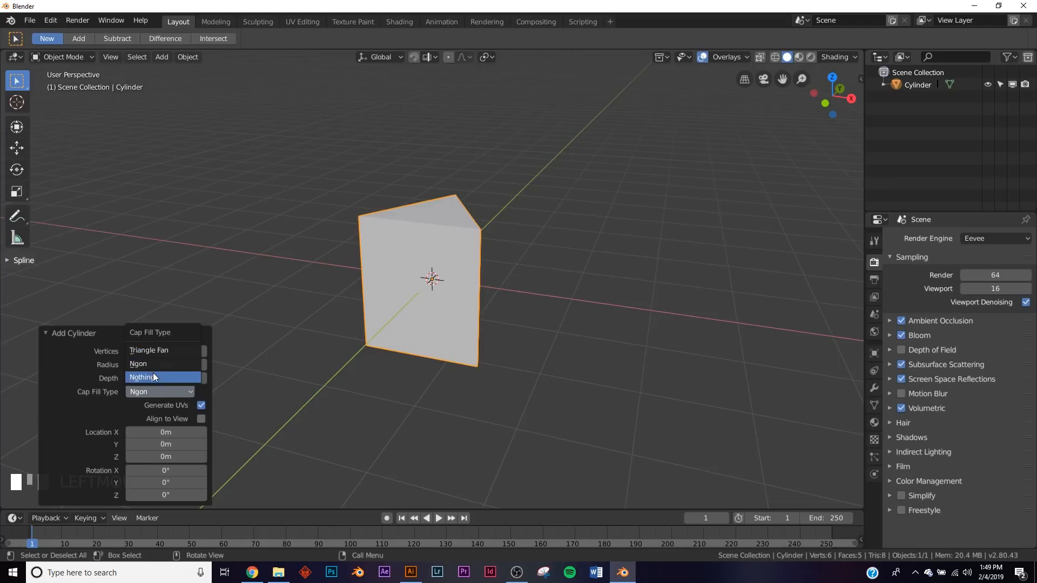
{"action": "left_click", "coordinate": [154, 374]}
{"action": "left_click", "coordinate": [442, 260]}
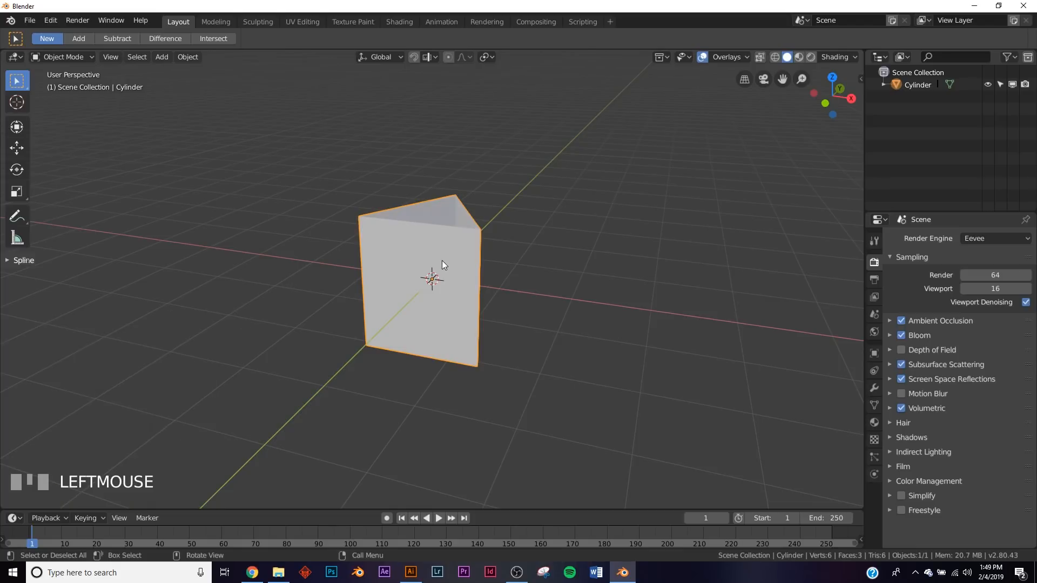
Step: Rotate the open triangular prism 90° about the global X axis
{"action": "key", "text": "r"}
{"action": "key", "text": "9"}
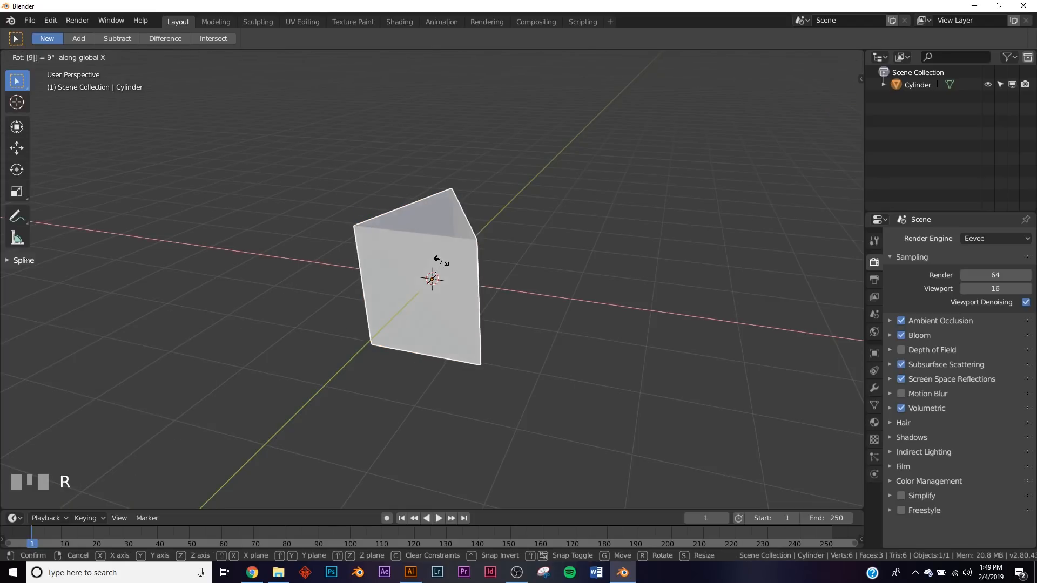
{"action": "key", "text": "0"}
{"action": "key", "text": "Return"}
{"action": "left_click", "coordinate": [86, 411]}
{"action": "middle_click_drag", "start_coordinate": [86, 407], "coordinate": [452, 278]}
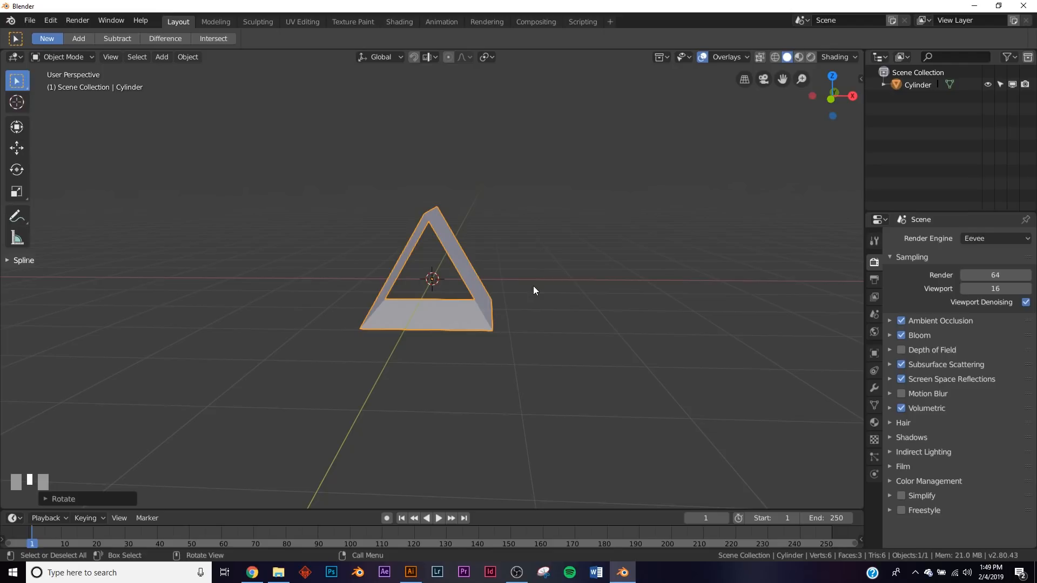
Step: Scale the triangular prism by 2 and reduce its Z scale to 0.570
{"action": "key", "text": "s"}
{"action": "key", "text": "2"}
{"action": "key", "text": "KP_Enter"}
{"action": "middle_click_drag", "start_coordinate": [533, 286], "coordinate": [459, 313]}
{"action": "left_click", "coordinate": [874, 354]}
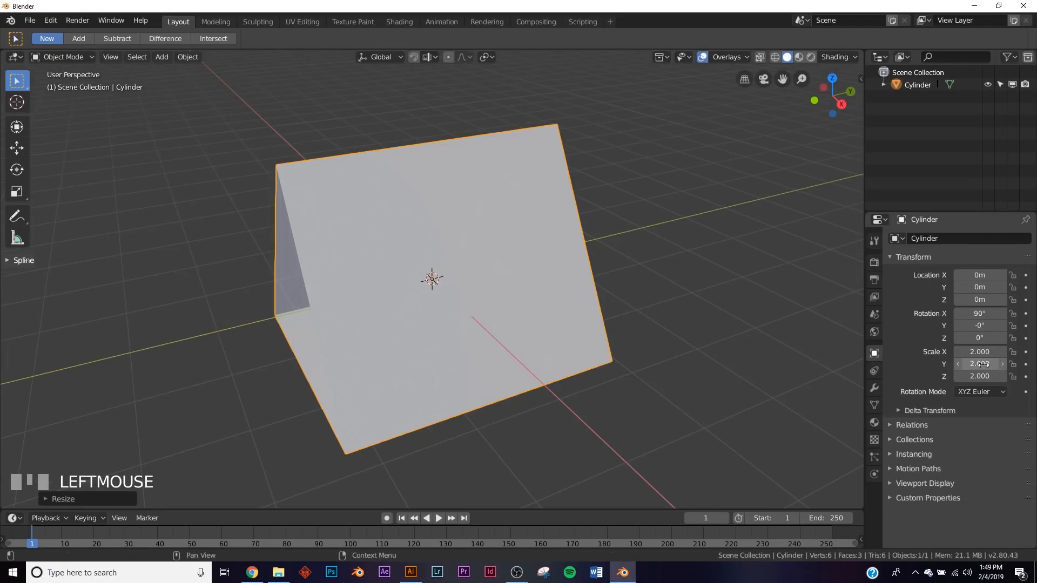
{"action": "left_click_drag", "start_coordinate": [981, 376], "coordinate": [929, 376]}
{"action": "middle_click_drag", "start_coordinate": [573, 259], "coordinate": [554, 252]}
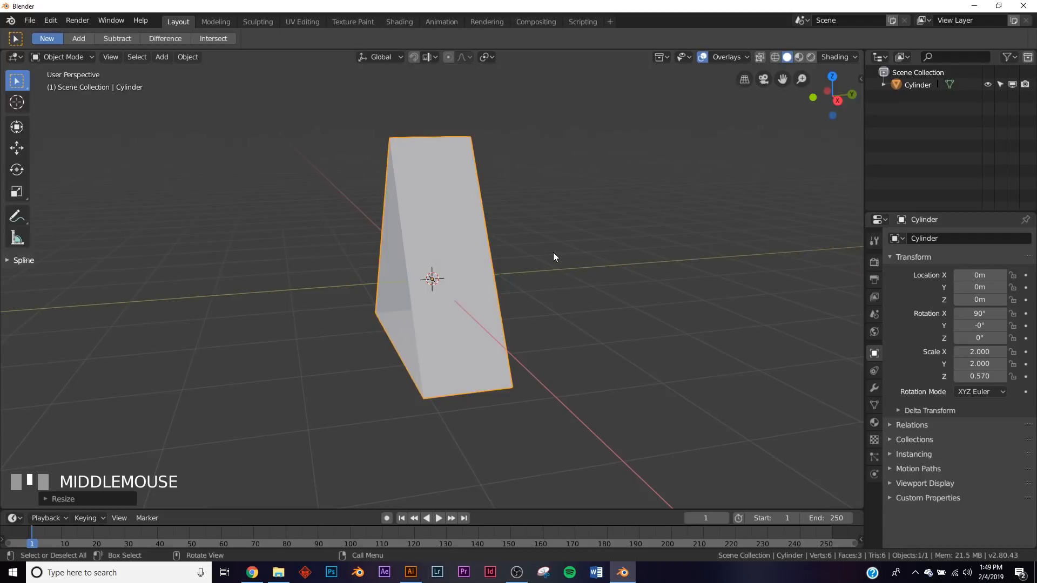
Step: Add a plane at the origin and scale it by 8
{"action": "key", "text": "shift+a"}
{"action": "mouse_move", "coordinate": [480, 193]}
{"action": "left_click", "coordinate": [521, 192]}
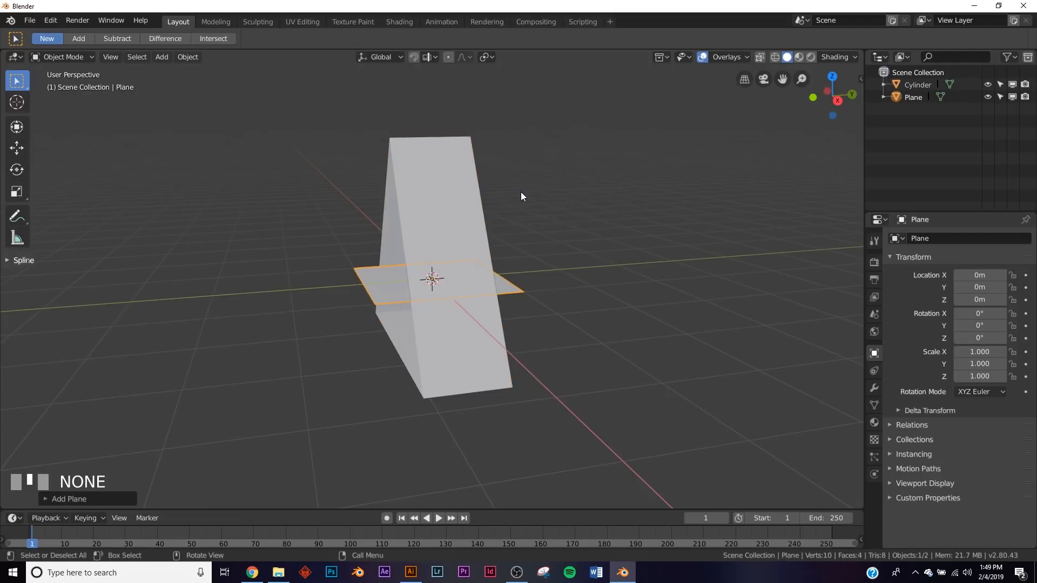
{"action": "key", "text": "s"}
{"action": "key", "text": "8"}
{"action": "key", "text": "KP_Enter"}
{"action": "scroll", "coordinate": [521, 193], "scroll_direction": "down", "scroll_amount": 1}
{"action": "scroll", "coordinate": [520, 199], "scroll_direction": "down", "scroll_amount": 2}
{"action": "middle_click_drag", "start_coordinate": [521, 199], "coordinate": [512, 258]}
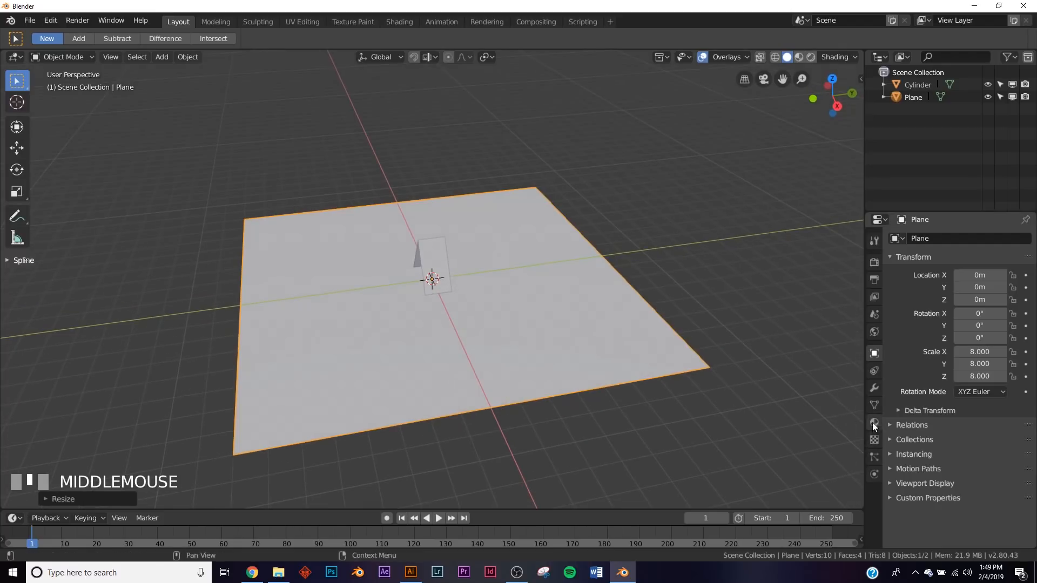
Step: Set the plane's viewport display to Wire in its object properties
{"action": "left_click", "coordinate": [874, 332]}
{"action": "left_click", "coordinate": [875, 353]}
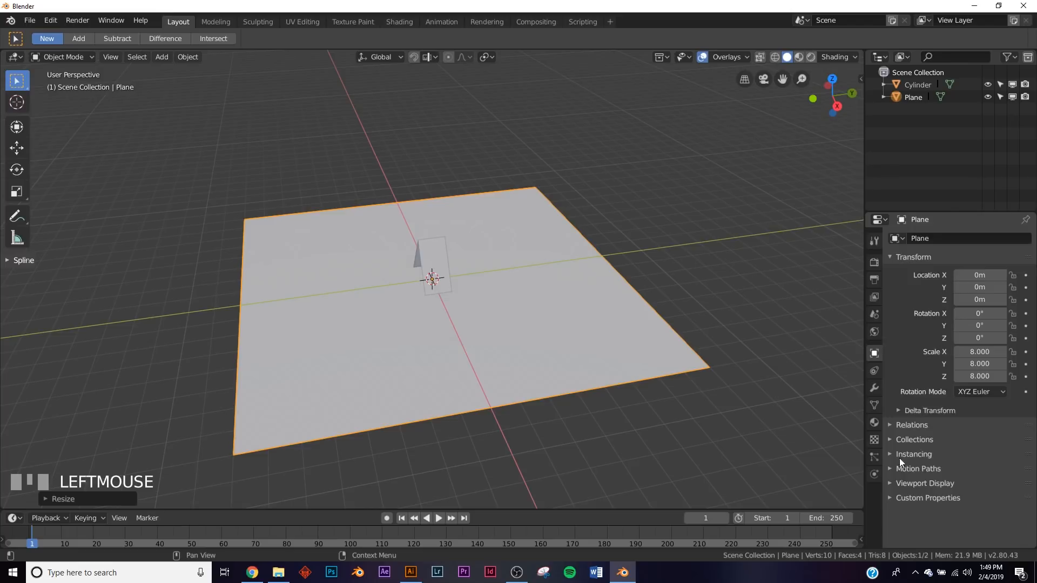
{"action": "left_click", "coordinate": [921, 483]}
{"action": "scroll", "coordinate": [917, 481], "scroll_direction": "down", "scroll_amount": 4}
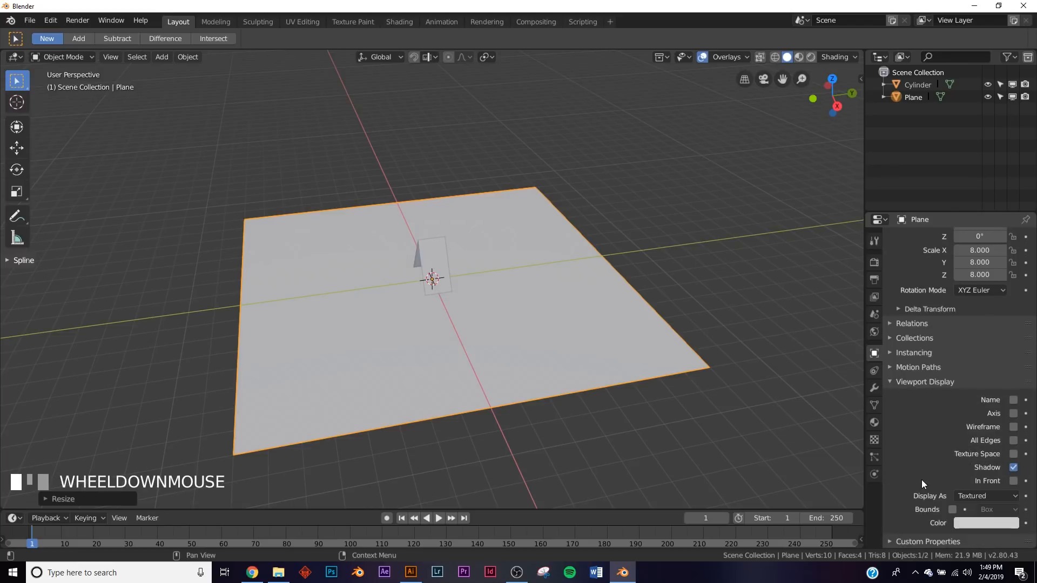
{"action": "left_click", "coordinate": [977, 494]}
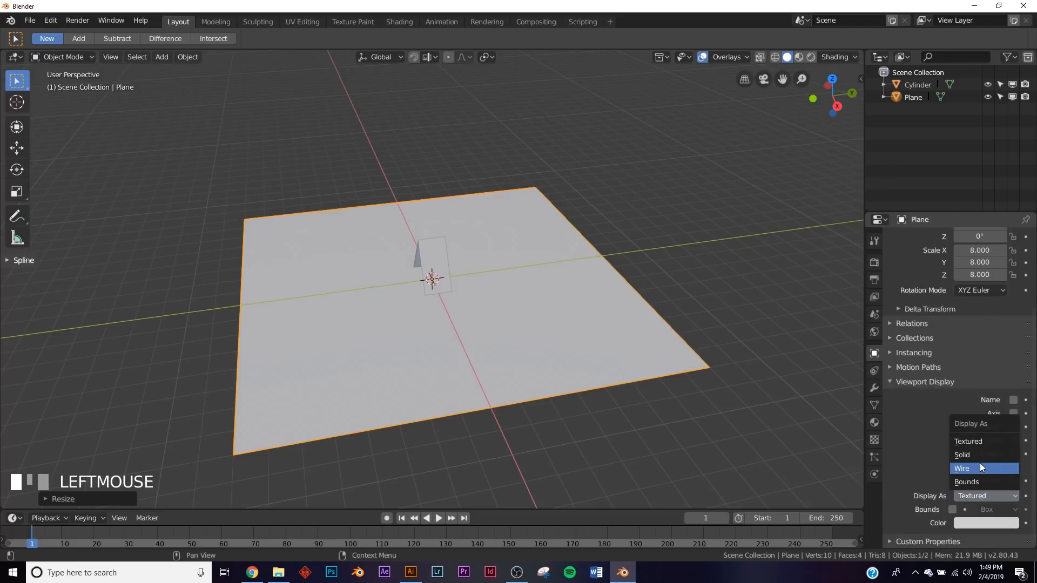
{"action": "left_click", "coordinate": [980, 462]}
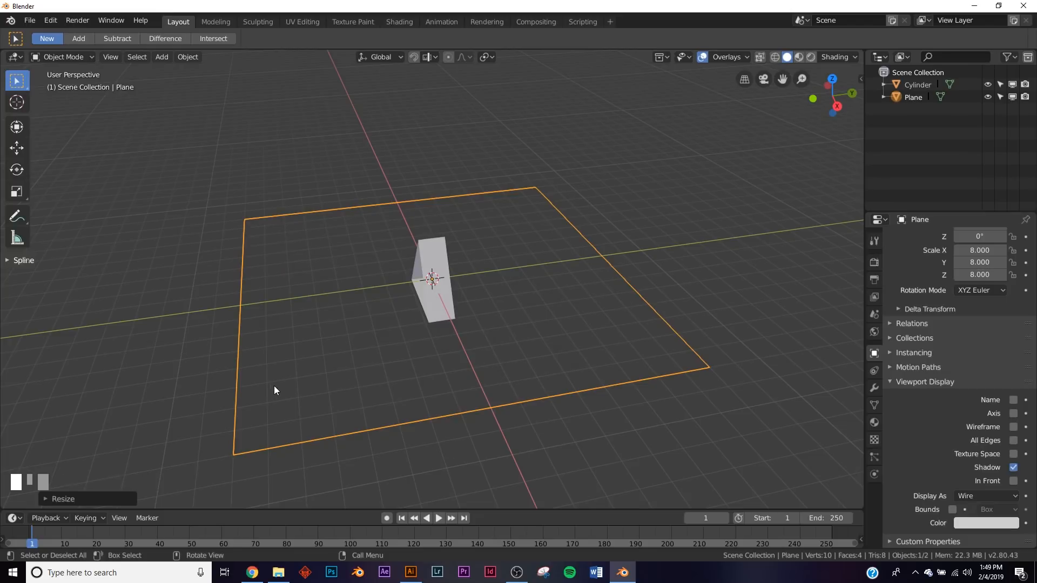
{"action": "left_click", "coordinate": [442, 255]}
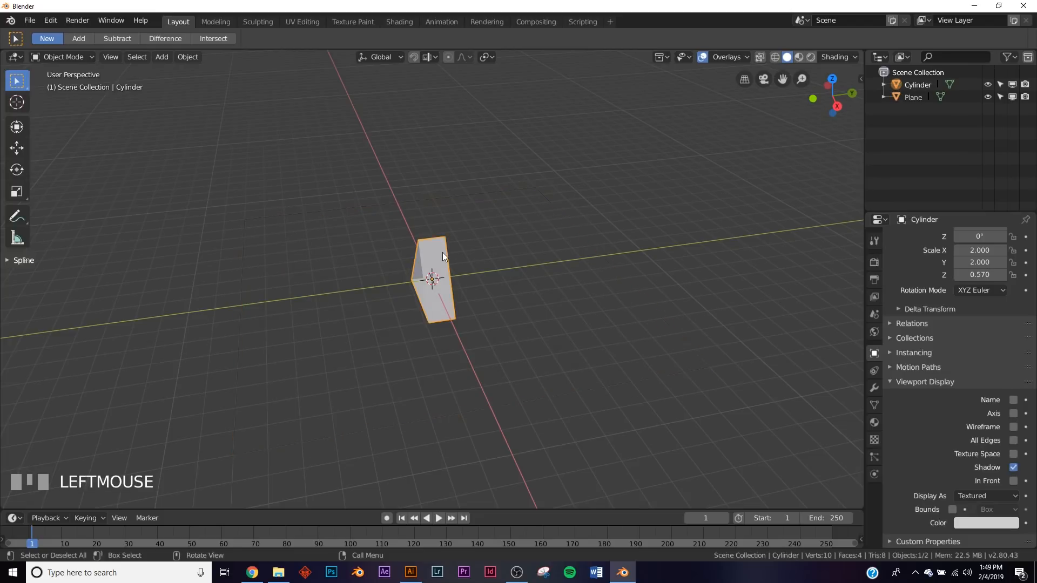
{"action": "left_click", "coordinate": [702, 361]}
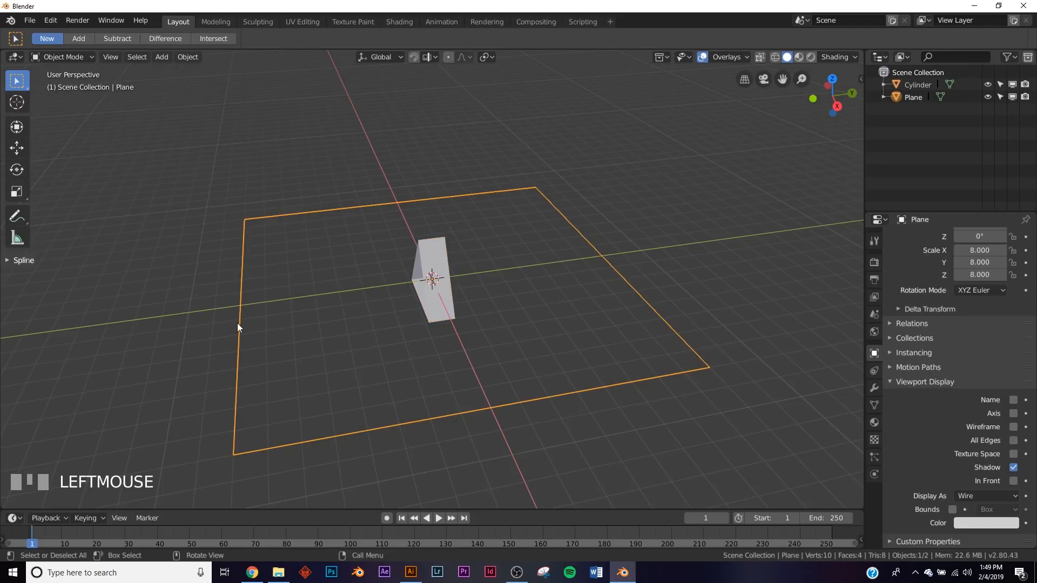
{"action": "scroll", "coordinate": [438, 292], "scroll_direction": "up", "scroll_amount": 3}
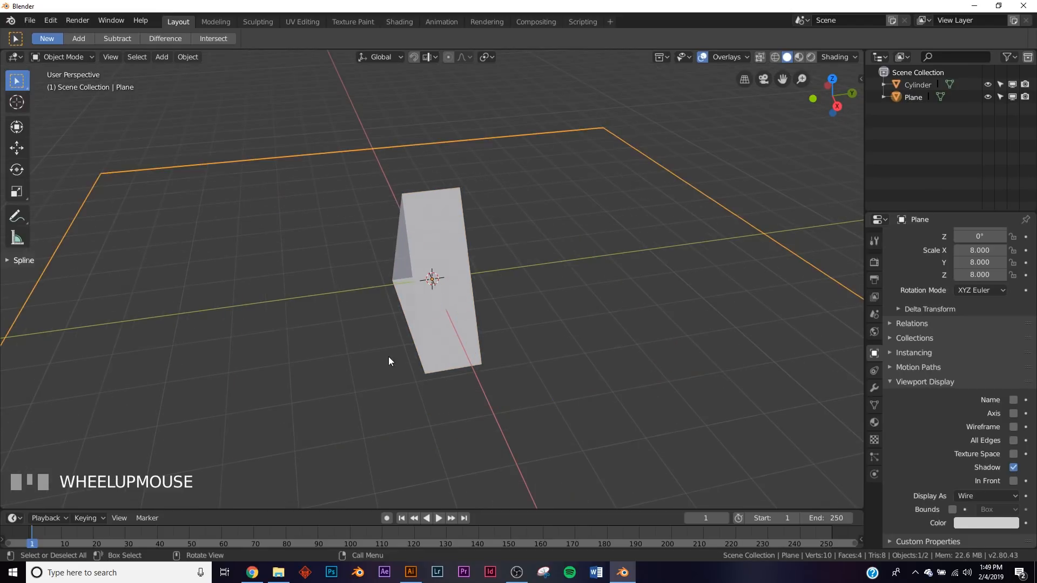
{"action": "scroll", "coordinate": [170, 264], "scroll_direction": "down", "scroll_amount": 1}
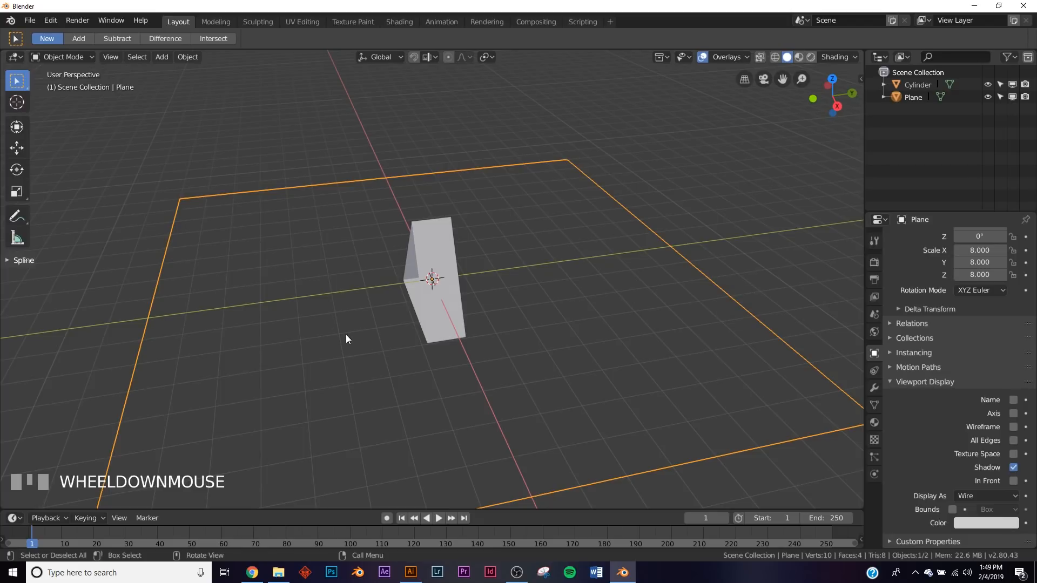
Step: Move the triangular prism along the Y axis, with snapping, from the origin to the edge of the plane
{"action": "left_click", "coordinate": [443, 248]}
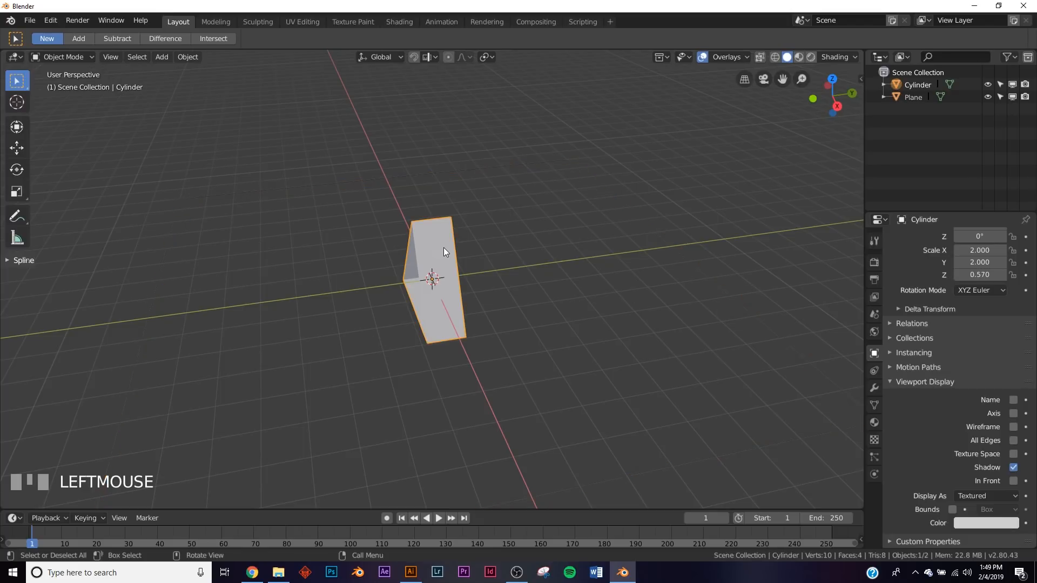
{"action": "middle_click_drag", "start_coordinate": [442, 263], "coordinate": [442, 238]}
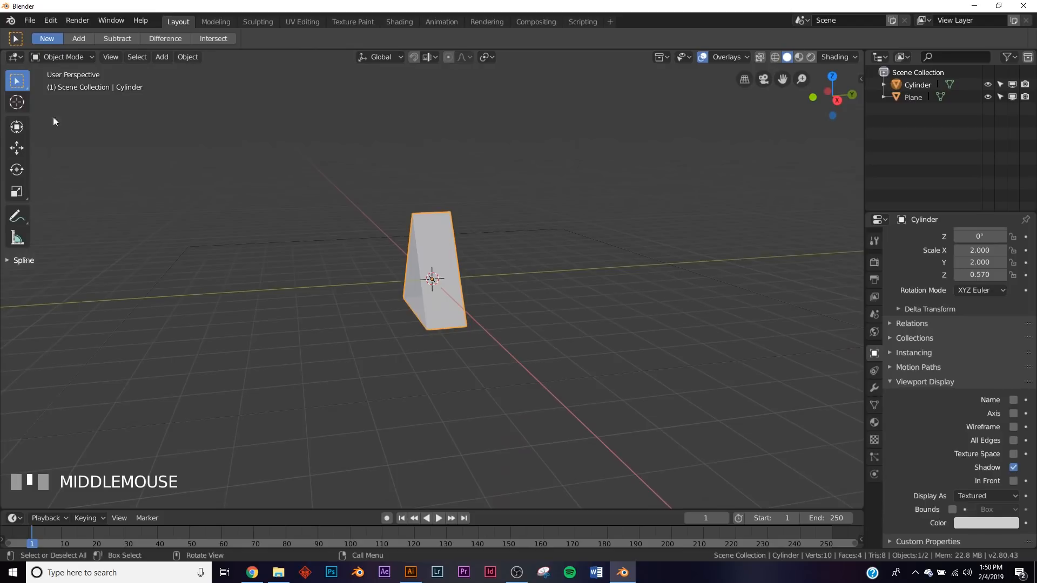
{"action": "left_click", "coordinate": [16, 126]}
{"action": "left_click_drag", "start_coordinate": [494, 276], "coordinate": [204, 300], "text": "ctrl"}
{"action": "middle_click_drag", "start_coordinate": [204, 301], "coordinate": [521, 346]}
{"action": "scroll", "coordinate": [526, 344], "scroll_direction": "down", "scroll_amount": 2}
{"action": "scroll", "coordinate": [520, 345], "scroll_direction": "up", "scroll_amount": 2}
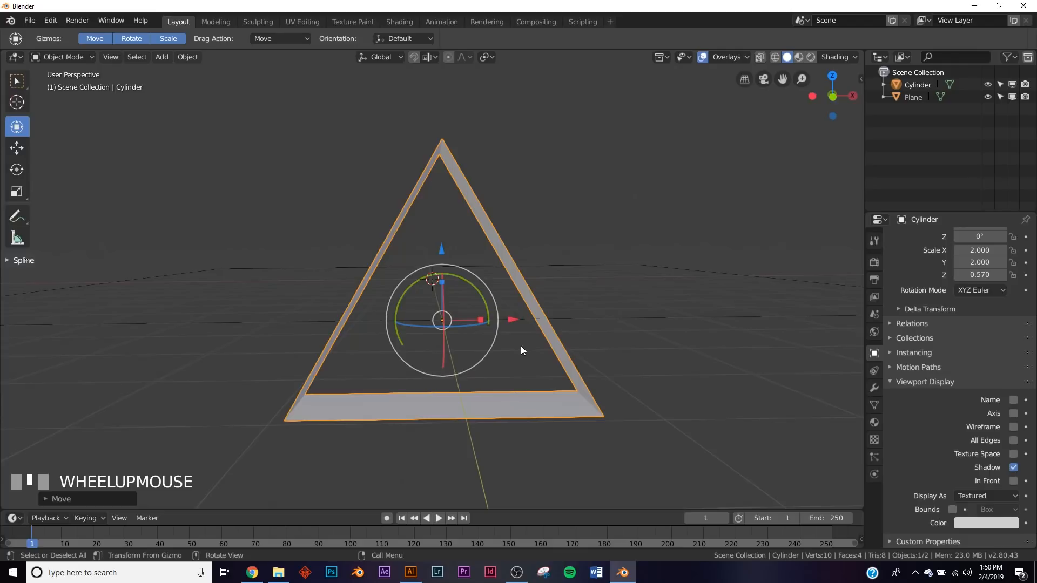
Step: Add a Solidify modifier to the triangular prism with a thickness of -0.15 m and apply it
{"action": "left_click", "coordinate": [875, 390]}
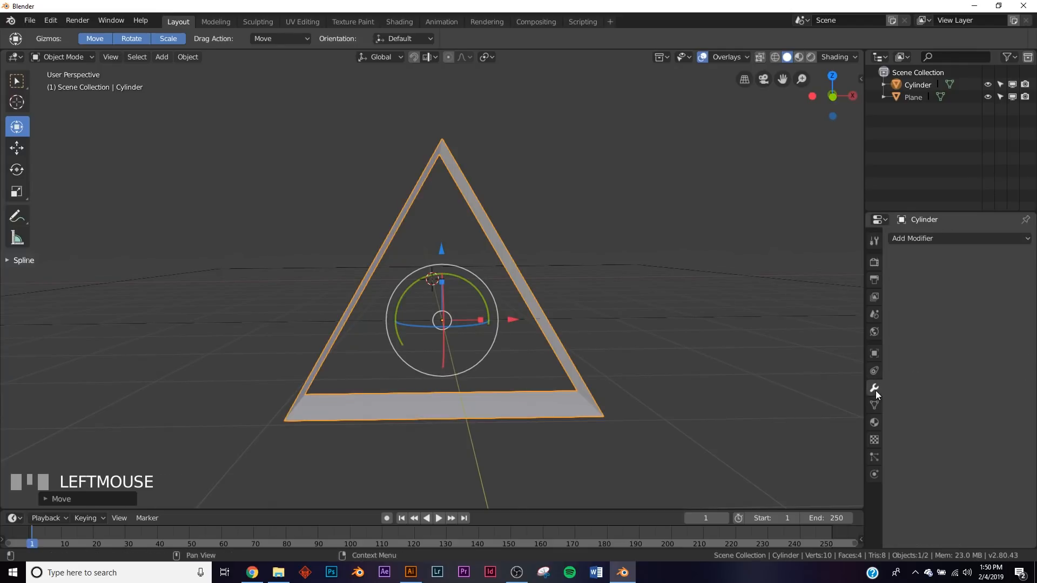
{"action": "left_click", "coordinate": [941, 239]}
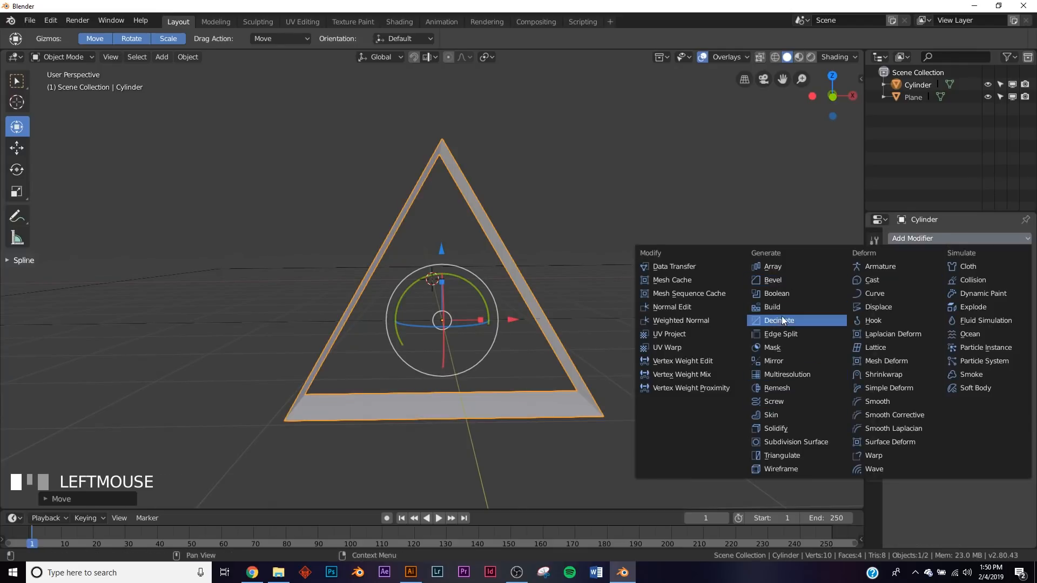
{"action": "left_click", "coordinate": [776, 429]}
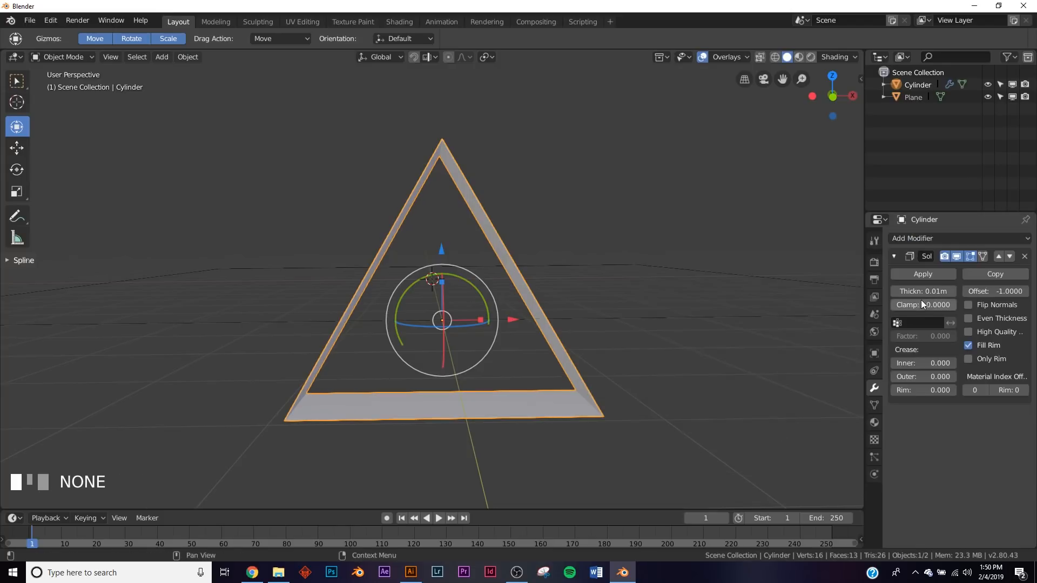
{"action": "left_click_drag", "start_coordinate": [927, 292], "coordinate": [889, 293]}
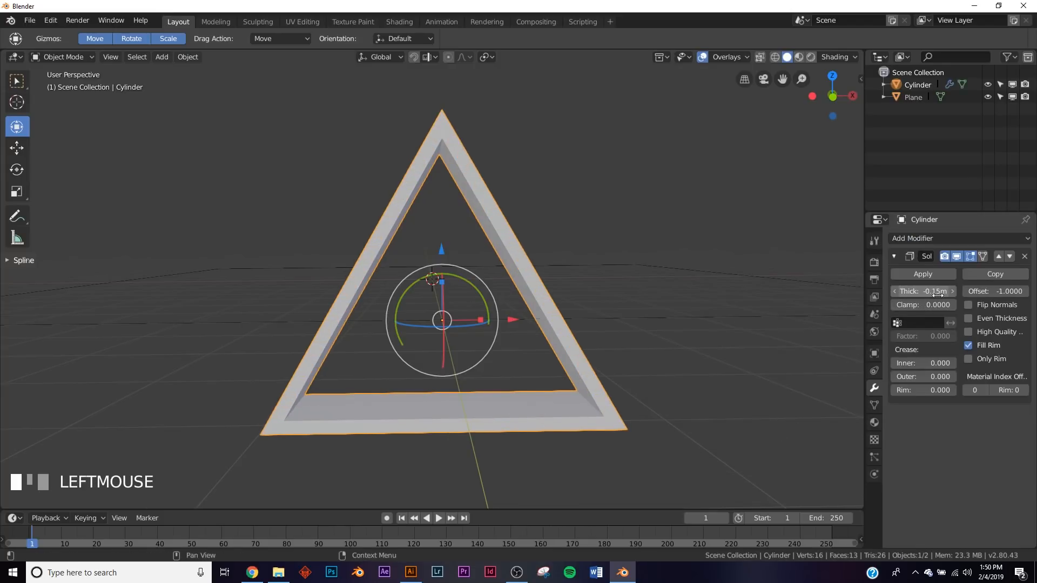
{"action": "left_click", "coordinate": [925, 275]}
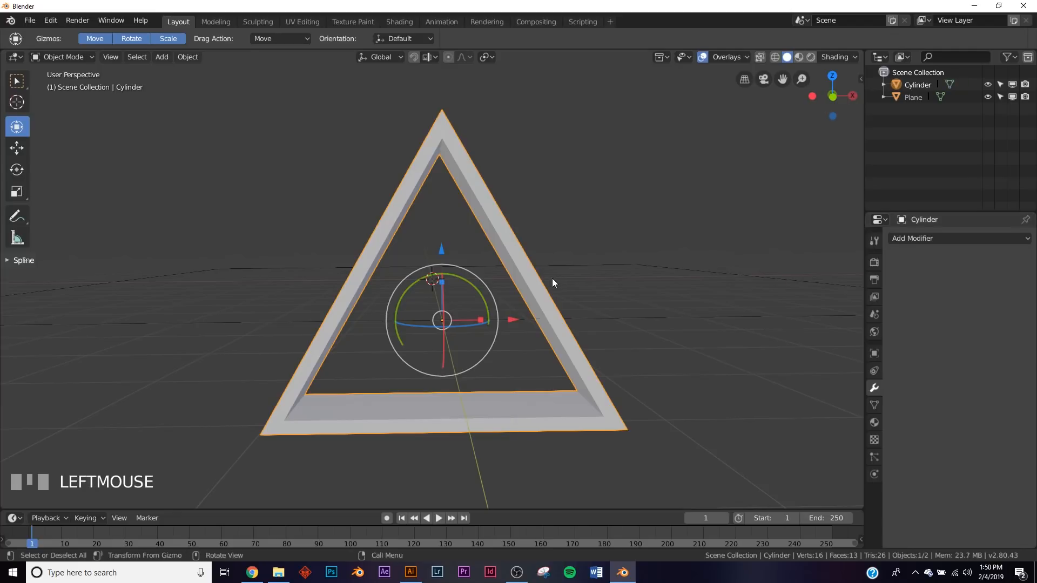
Step: Select the three inner corner edges of the triangular frame in Edit Mode with edge selection
{"action": "key", "text": "Tab"}
{"action": "middle_click_drag", "start_coordinate": [551, 277], "coordinate": [522, 287]}
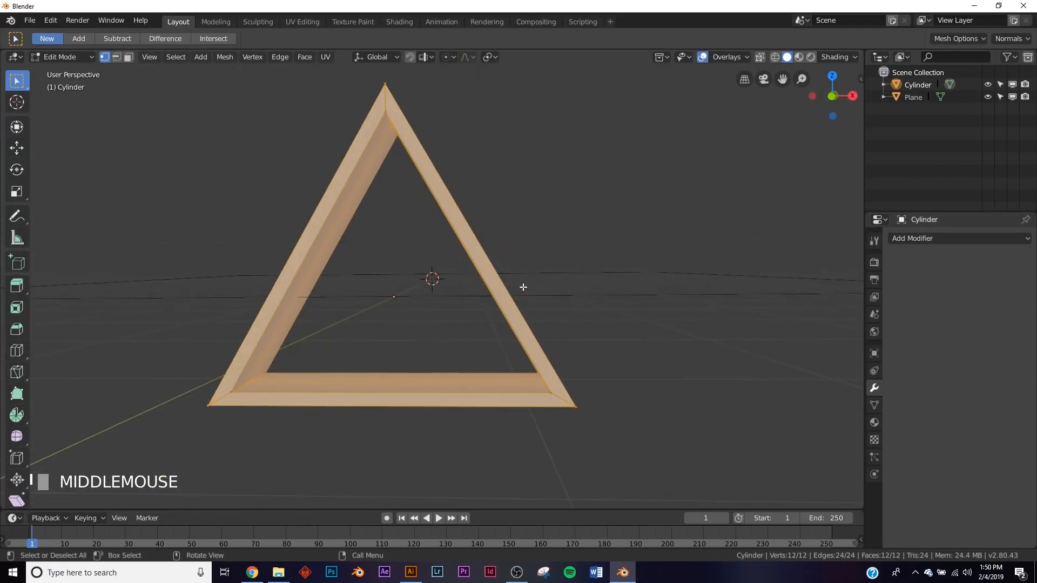
{"action": "left_click", "coordinate": [115, 57]}
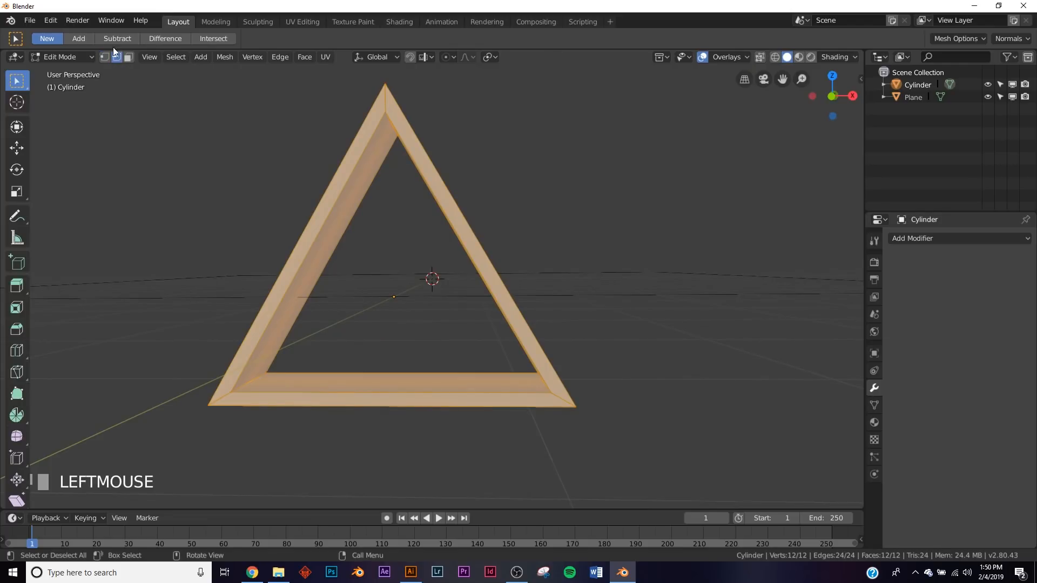
{"action": "left_click", "coordinate": [252, 384]}
{"action": "middle_click_drag", "start_coordinate": [249, 387], "coordinate": [607, 378]}
{"action": "left_click", "coordinate": [572, 338], "text": "shift"}
{"action": "middle_click_drag", "start_coordinate": [572, 338], "coordinate": [519, 264]}
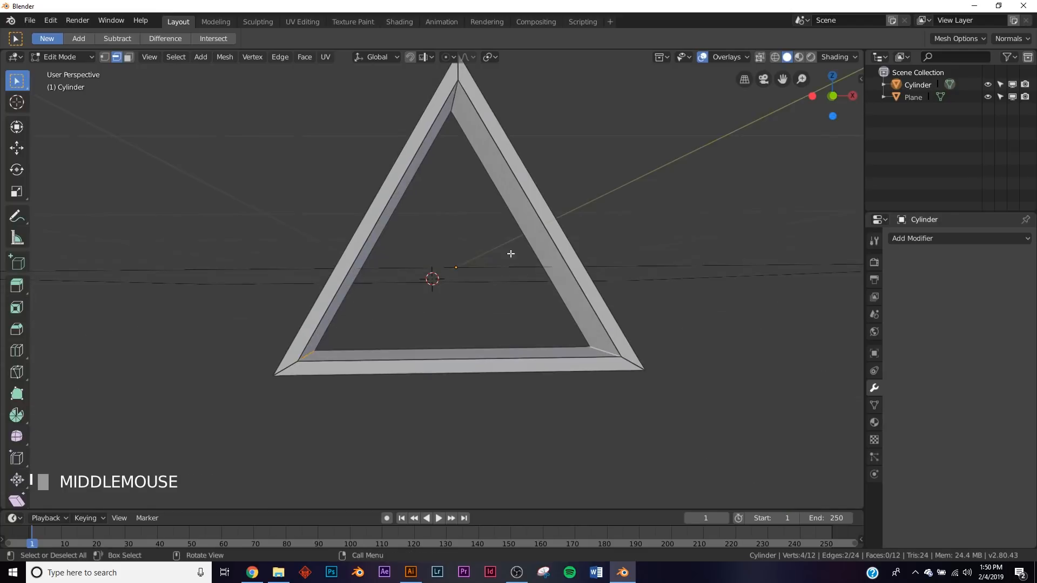
{"action": "left_click", "coordinate": [465, 146], "text": "shift"}
{"action": "middle_click_drag", "start_coordinate": [465, 146], "coordinate": [473, 180]}
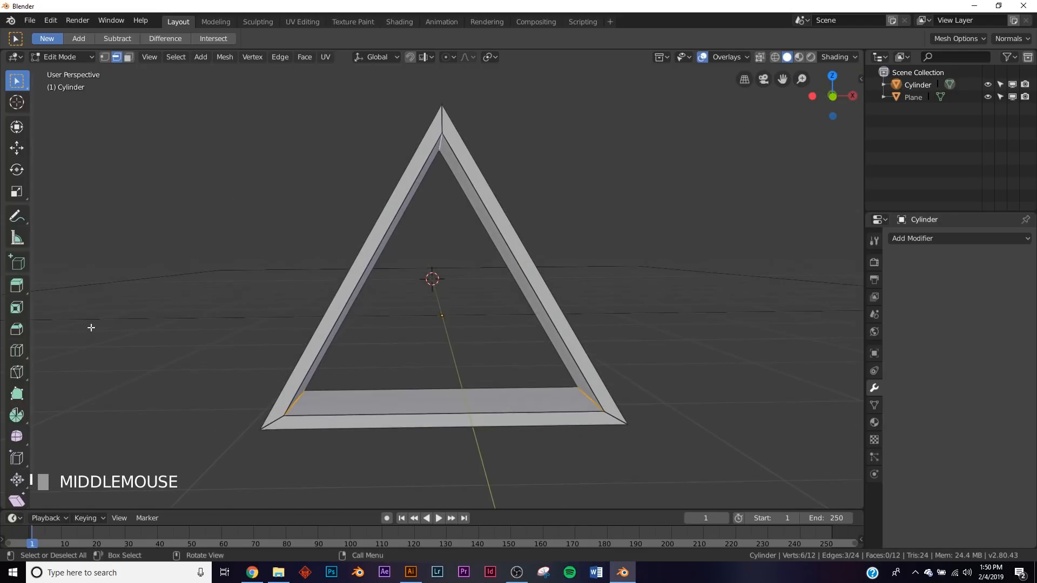
Step: Bevel the three selected inner corner edges of the triangular frame with a single segment
{"action": "left_click_drag", "start_coordinate": [33, 313], "coordinate": [5, 314]}
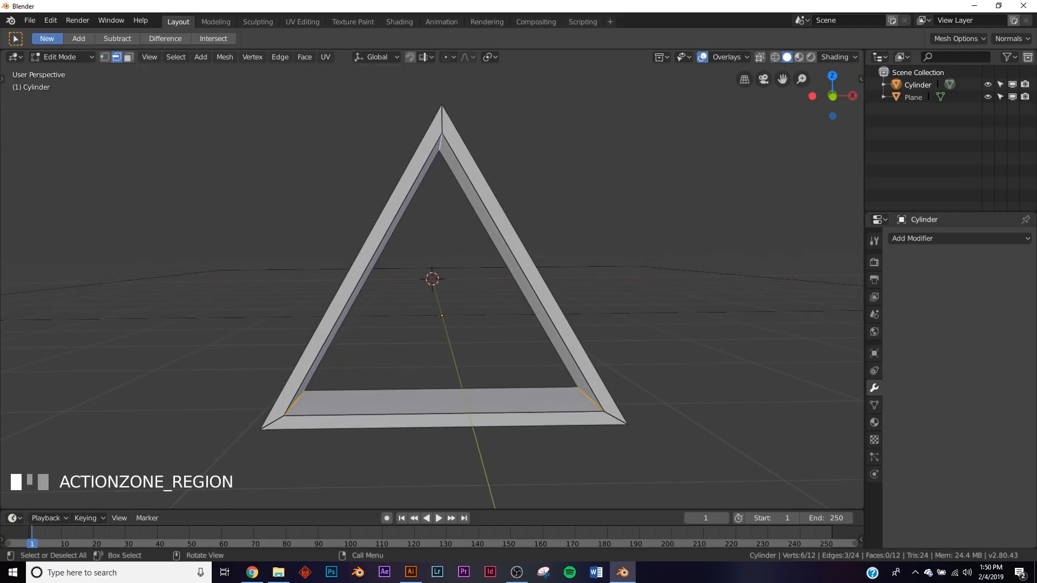
{"action": "mouse_move", "coordinate": [6, 80]}
{"action": "left_mouse_down"}
{"action": "mouse_move", "coordinate": [27, 82]}
{"action": "mouse_move", "coordinate": [13, 89]}
{"action": "left_mouse_up"}
{"action": "left_click", "coordinate": [20, 330]}
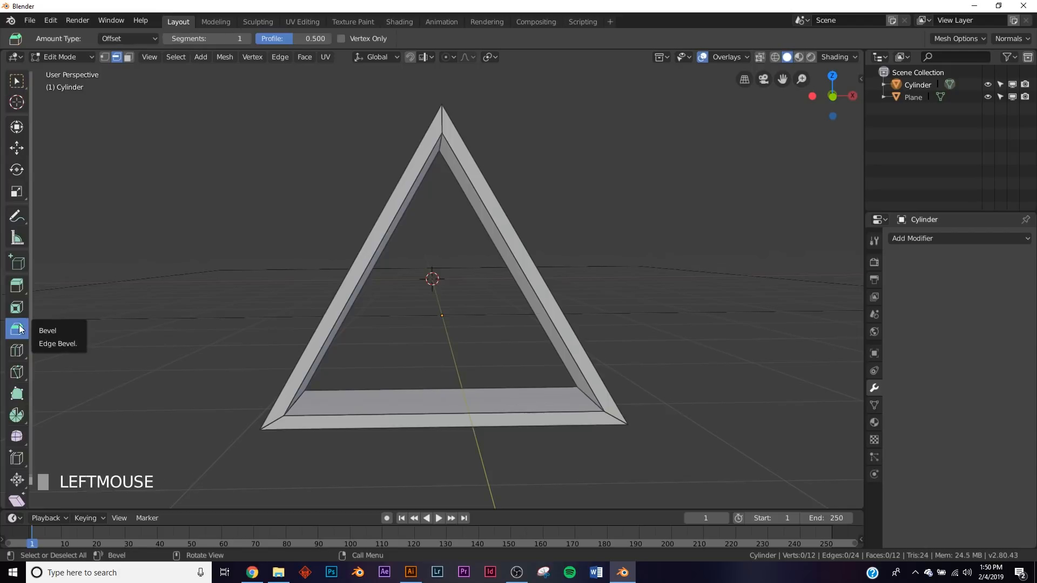
{"action": "left_click_drag", "start_coordinate": [521, 281], "coordinate": [673, 333]}
{"action": "middle_click_drag", "start_coordinate": [674, 333], "coordinate": [529, 300]}
{"action": "left_click", "coordinate": [541, 297]}
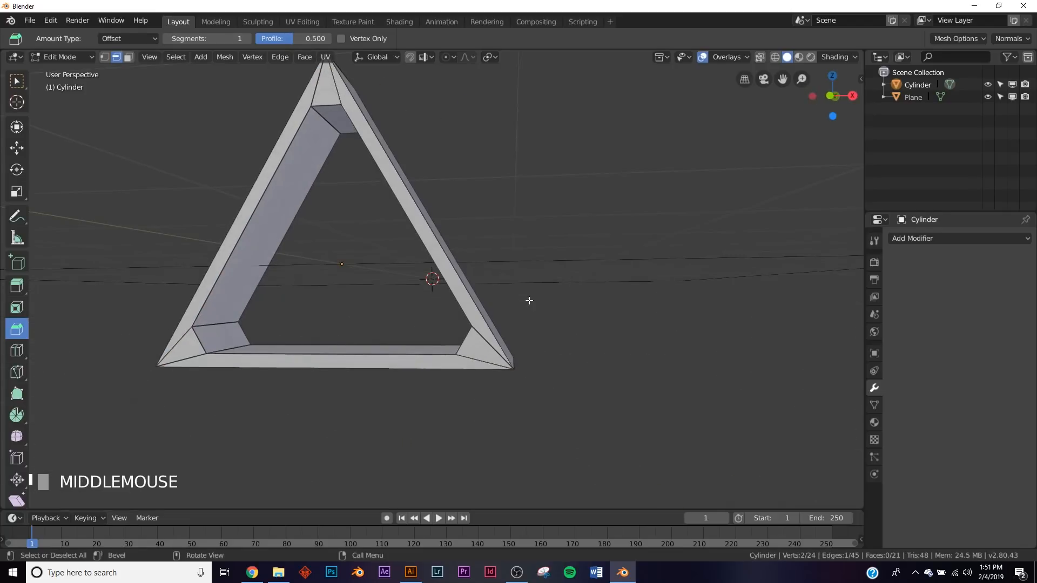
Step: Subdivide the two slanted inner side faces of the frame, using face selection
{"action": "left_click", "coordinate": [129, 58]}
{"action": "middle_click_drag", "start_coordinate": [151, 173], "coordinate": [190, 210]}
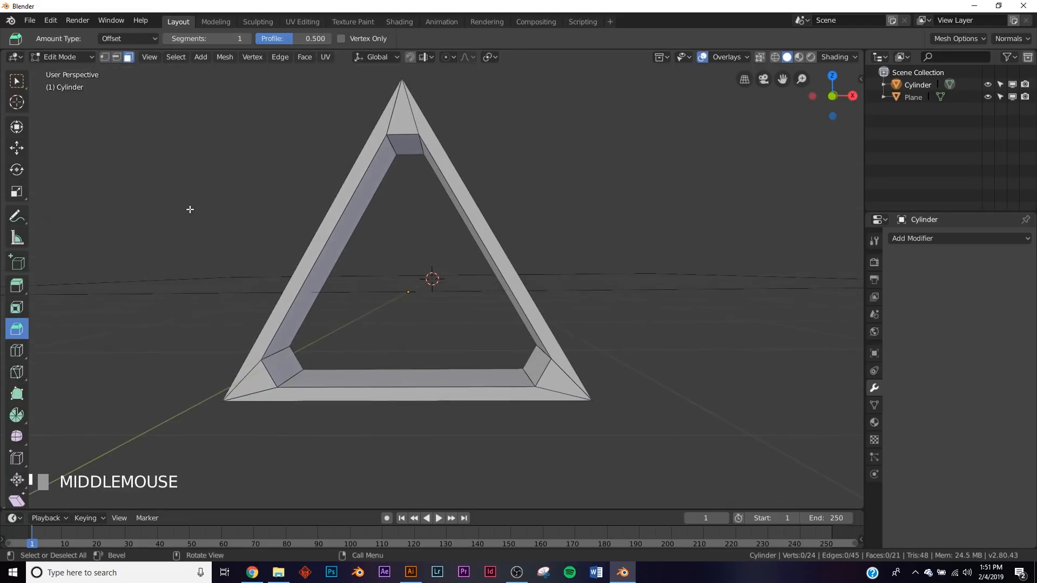
{"action": "middle_click_drag", "start_coordinate": [459, 281], "coordinate": [310, 278]}
{"action": "left_click", "coordinate": [310, 278], "text": "shift"}
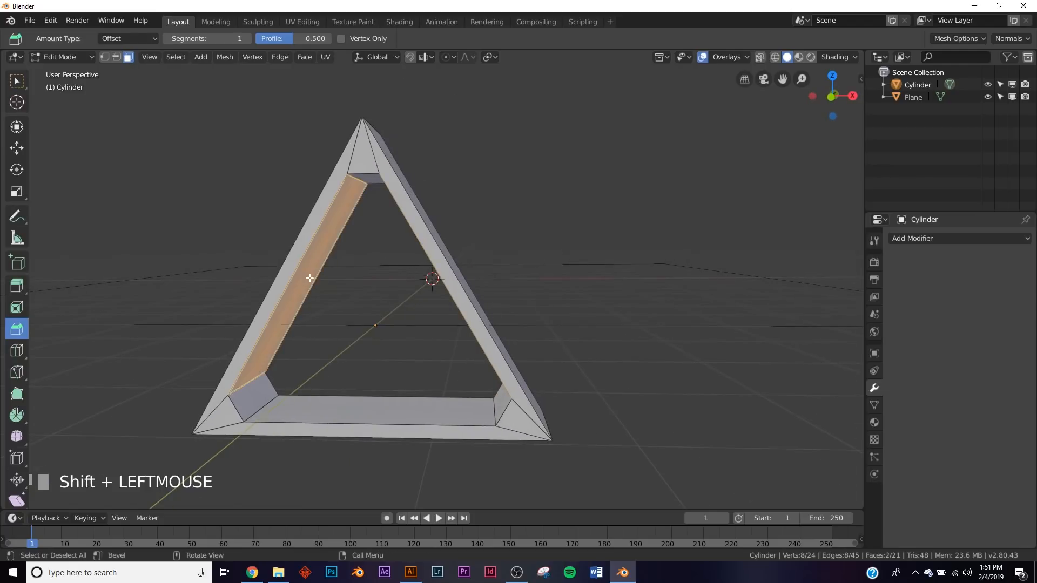
{"action": "right_click", "coordinate": [357, 268]}
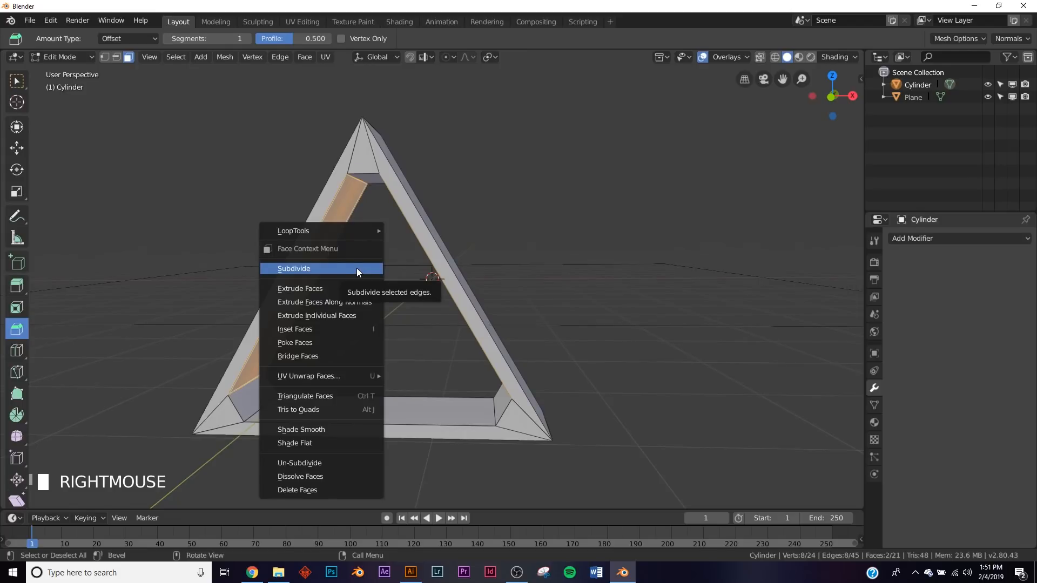
{"action": "left_click", "coordinate": [357, 268]}
{"action": "middle_click_drag", "start_coordinate": [335, 267], "coordinate": [371, 298]}
{"action": "scroll", "coordinate": [458, 320], "scroll_direction": "up", "scroll_amount": 2}
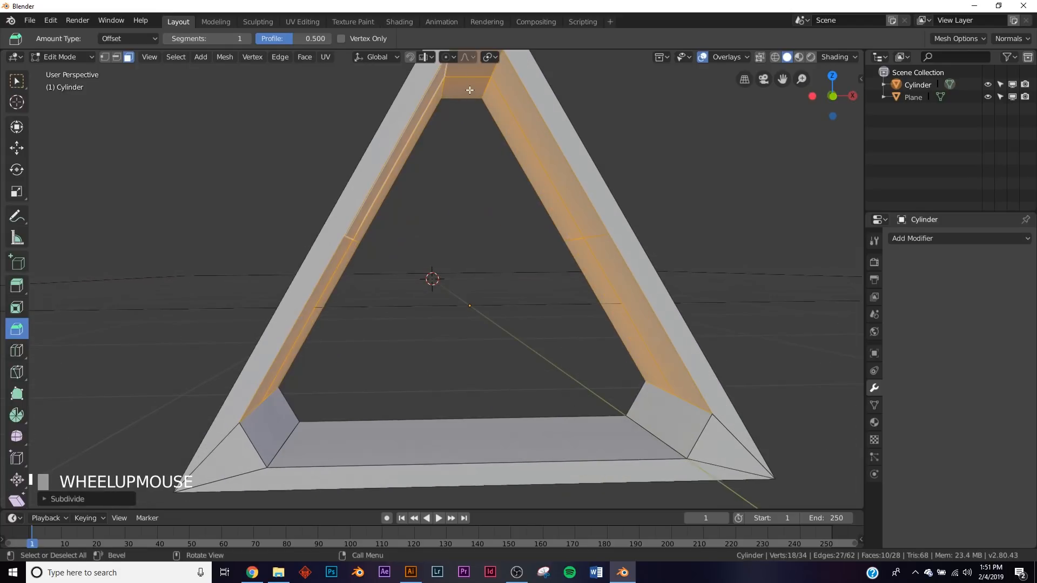
{"action": "middle_click_drag", "start_coordinate": [464, 72], "coordinate": [451, 140]}
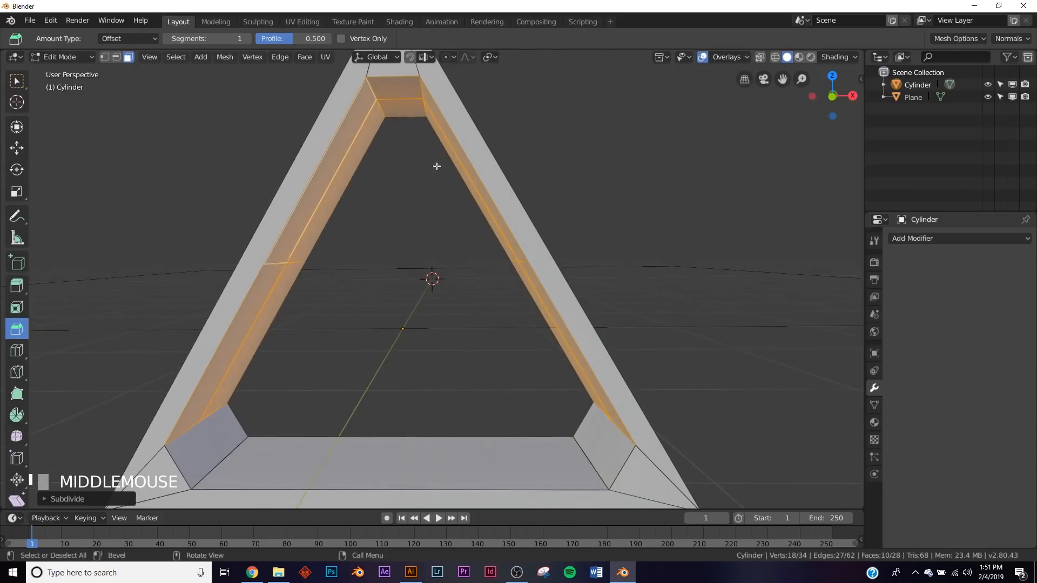
{"action": "middle_click_drag", "start_coordinate": [390, 290], "coordinate": [529, 376]}
Step: Select all eight subdivided faces on the two slanted inner sides of the frame
{"action": "left_click", "coordinate": [332, 194]}
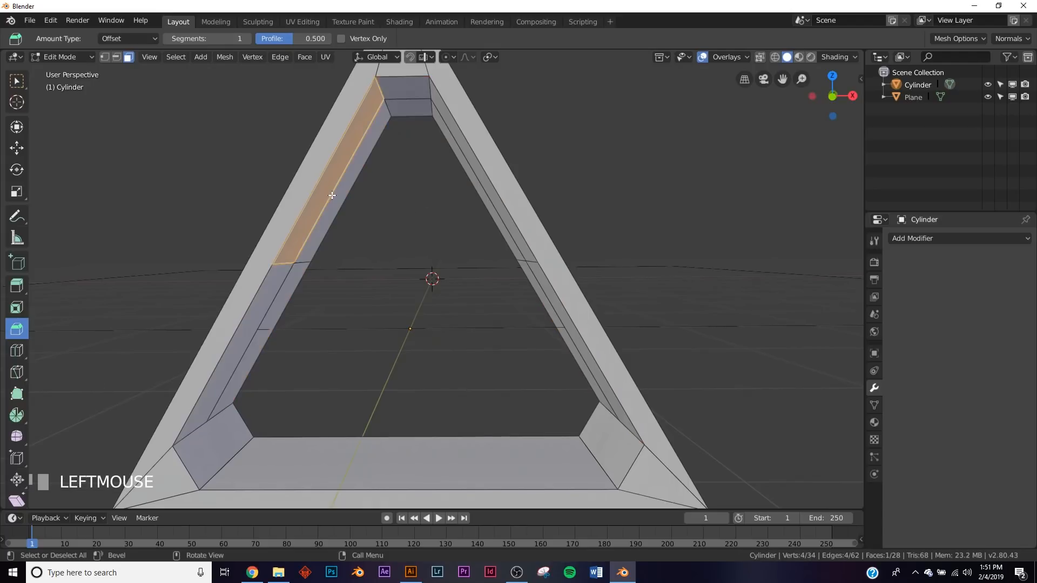
{"action": "left_click", "coordinate": [339, 205], "text": "shift"}
{"action": "left_click", "coordinate": [277, 311], "text": "shift"}
{"action": "left_click", "coordinate": [247, 316], "text": "shift"}
{"action": "middle_click_drag", "start_coordinate": [248, 316], "coordinate": [698, 306]}
{"action": "left_click", "coordinate": [699, 305], "text": "shift"}
{"action": "left_click", "coordinate": [656, 306], "text": "shift"}
{"action": "left_click", "coordinate": [597, 173], "text": "shift"}
{"action": "left_click", "coordinate": [648, 225], "text": "shift"}
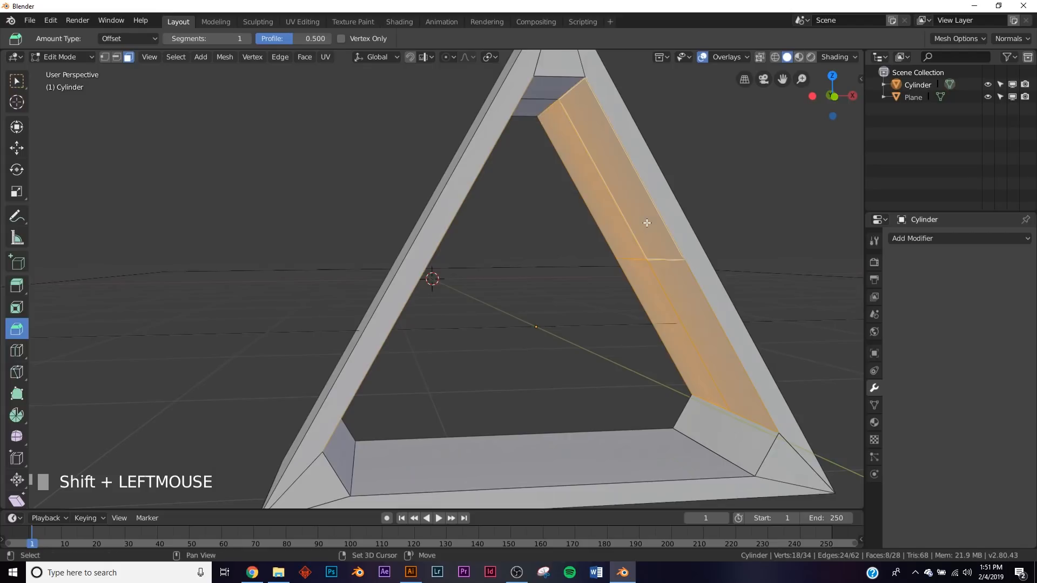
Step: Inset the eight selected inner side faces slightly with the Individual option enabled
{"action": "left_click", "coordinate": [15, 311]}
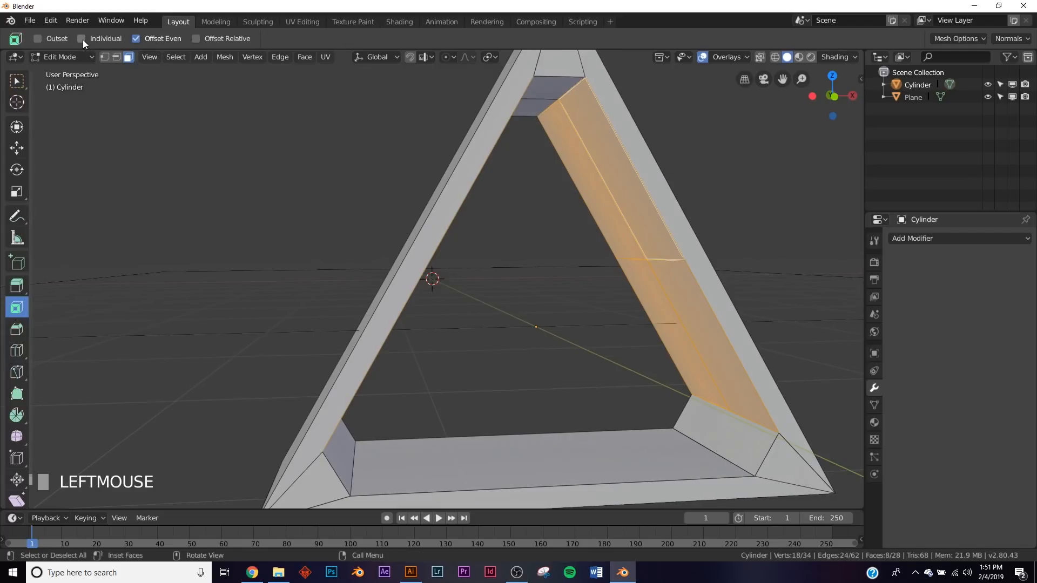
{"action": "left_click_drag", "start_coordinate": [797, 253], "coordinate": [790, 255]}
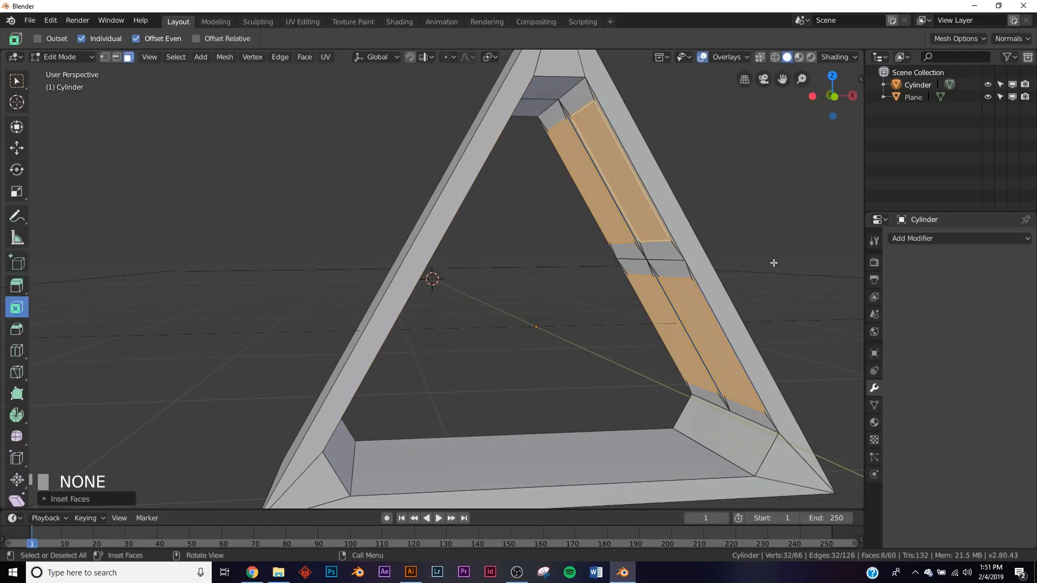
{"action": "middle_click_drag", "start_coordinate": [790, 255], "coordinate": [762, 265]}
Step: Scale the inset side faces inward toward the frame's centre and switch to Object Mode
{"action": "key", "text": "s"}
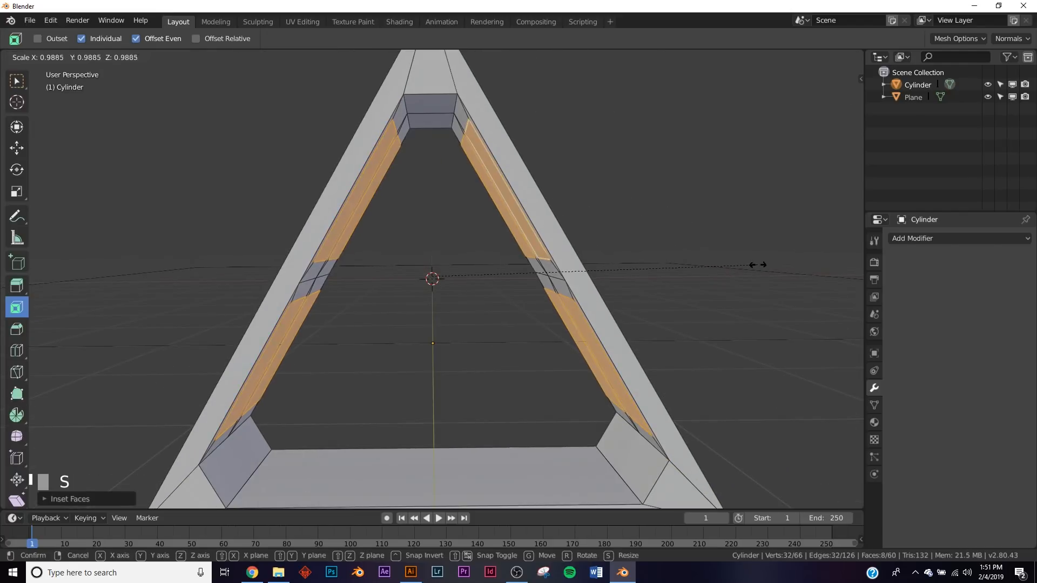
{"action": "left_click", "coordinate": [718, 278]}
{"action": "middle_click_drag", "start_coordinate": [629, 285], "coordinate": [679, 277]}
{"action": "key", "text": "Tab"}
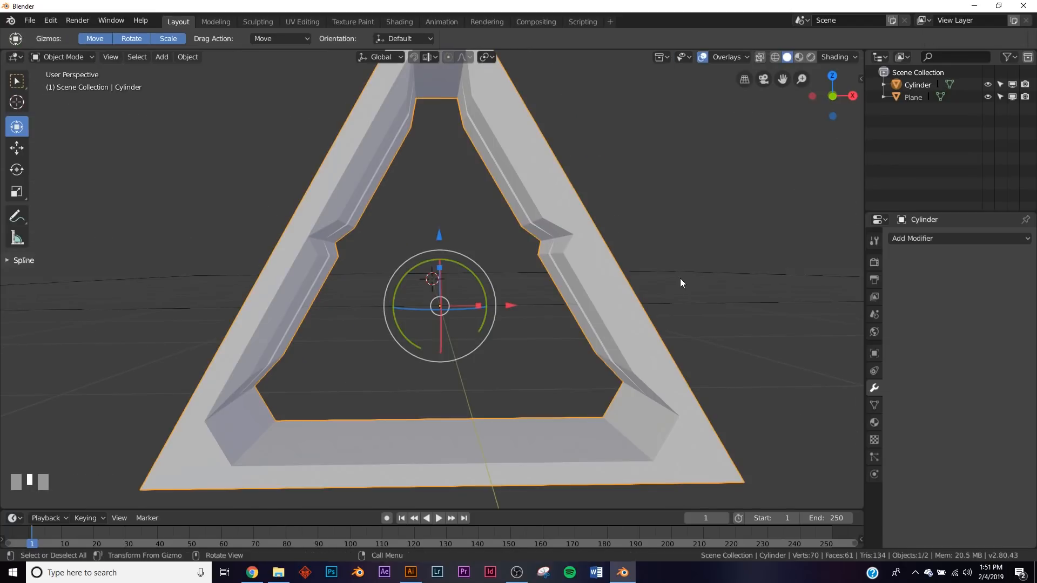
Step: Inset the eight projecting side panel faces individually a second time in Edit Mode
{"action": "key", "text": "Tab"}
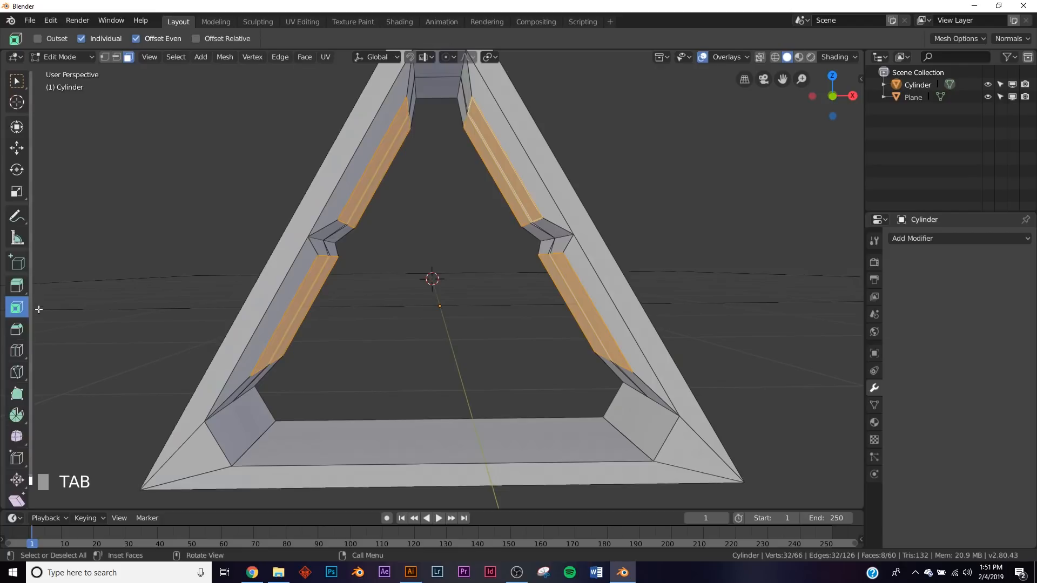
{"action": "left_click", "coordinate": [17, 333]}
{"action": "left_click_drag", "start_coordinate": [630, 291], "coordinate": [606, 292]}
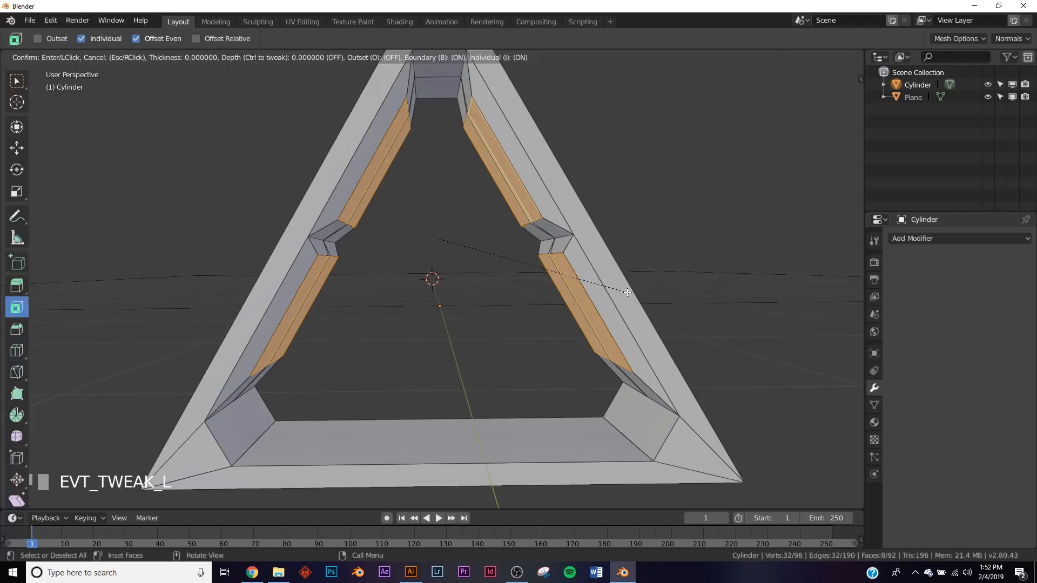
{"action": "middle_click_drag", "start_coordinate": [606, 292], "coordinate": [541, 296]}
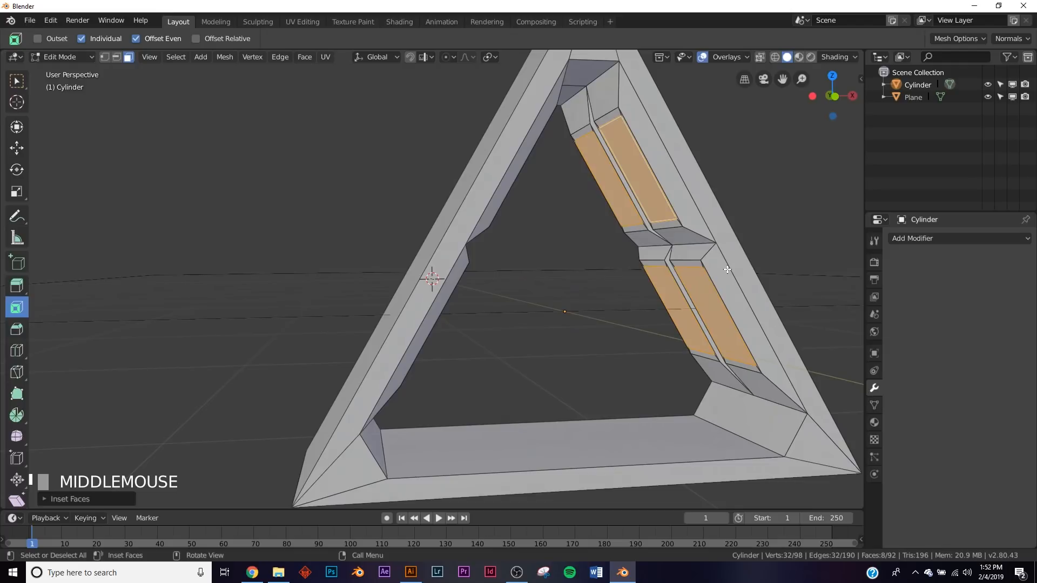
{"action": "middle_click_drag", "start_coordinate": [715, 260], "coordinate": [706, 260]}
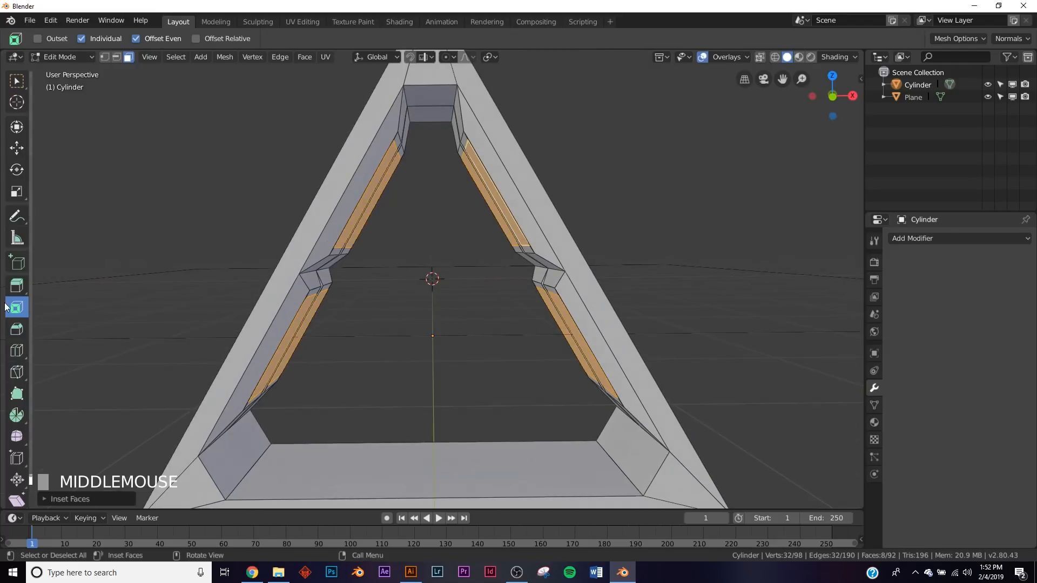
Step: Scale the innermost side panel faces outward to recess them, first by about 1.08 and again by about 1.05
{"action": "left_click", "coordinate": [16, 286]}
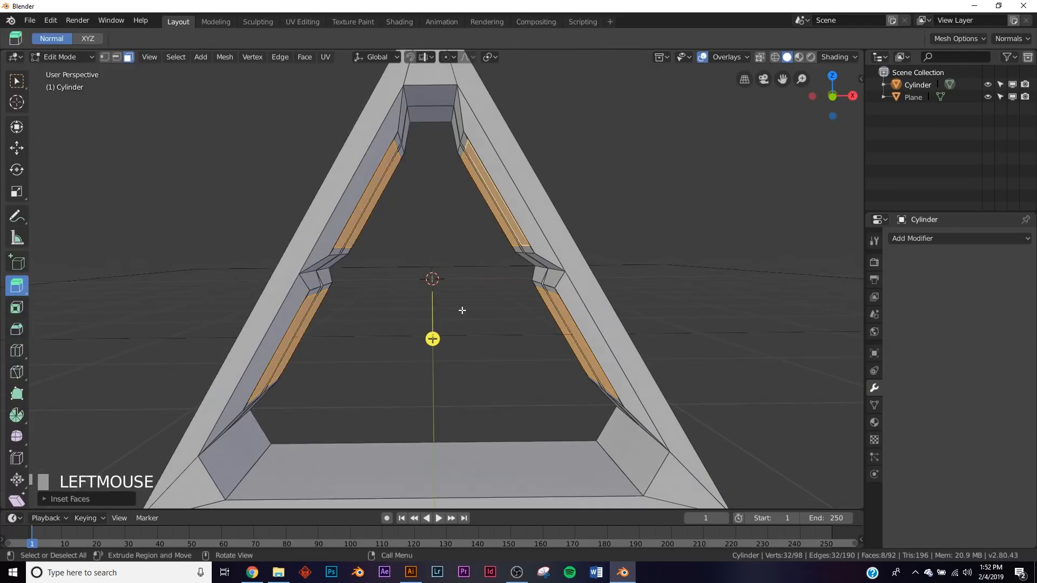
{"action": "key", "text": "s"}
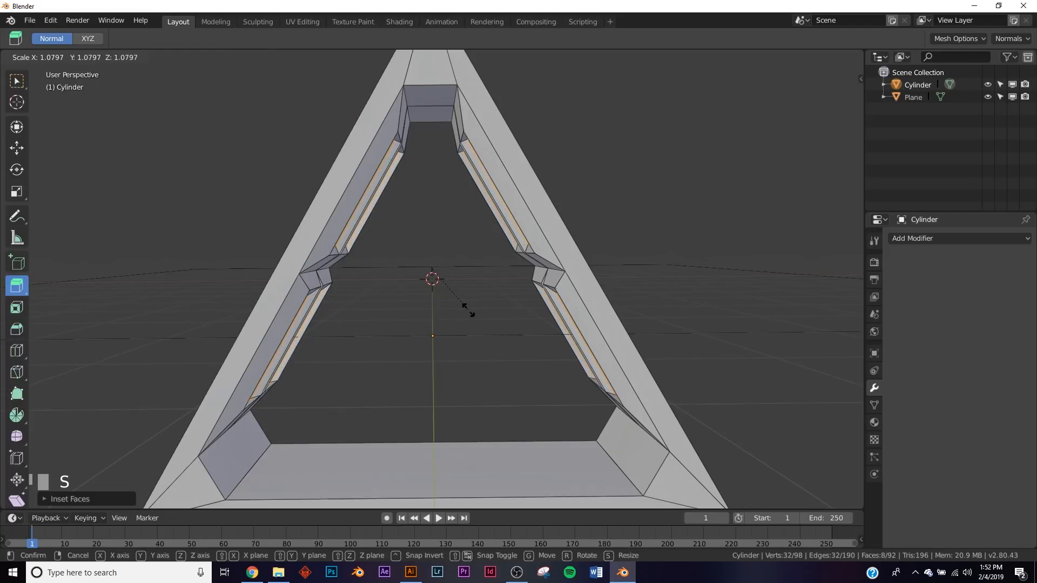
{"action": "left_click", "coordinate": [468, 309]}
{"action": "middle_click_drag", "start_coordinate": [467, 309], "coordinate": [440, 311]}
{"action": "key", "text": "s"}
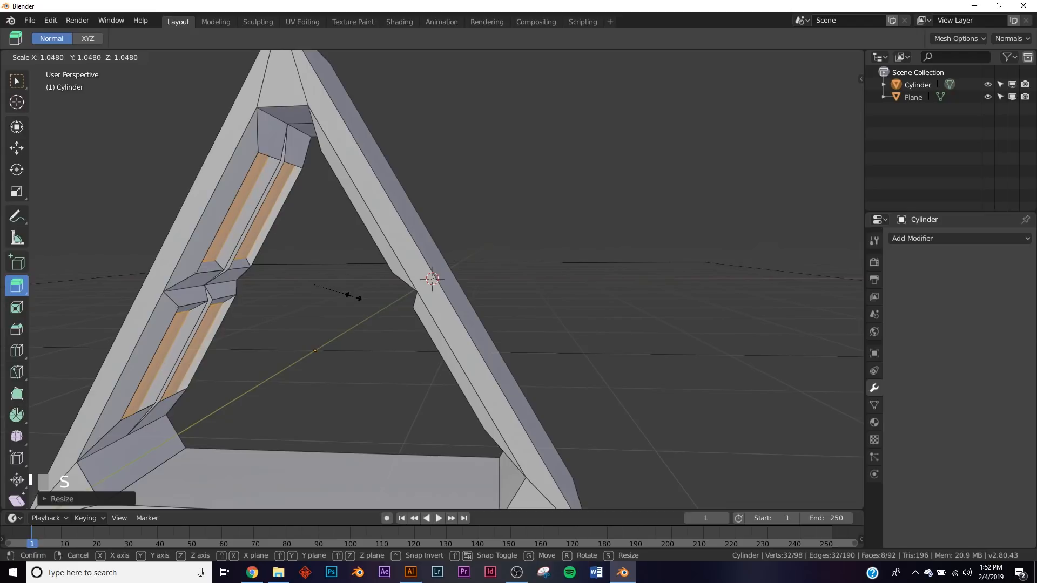
{"action": "left_click", "coordinate": [354, 294]}
{"action": "middle_click_drag", "start_coordinate": [352, 297], "coordinate": [506, 324]}
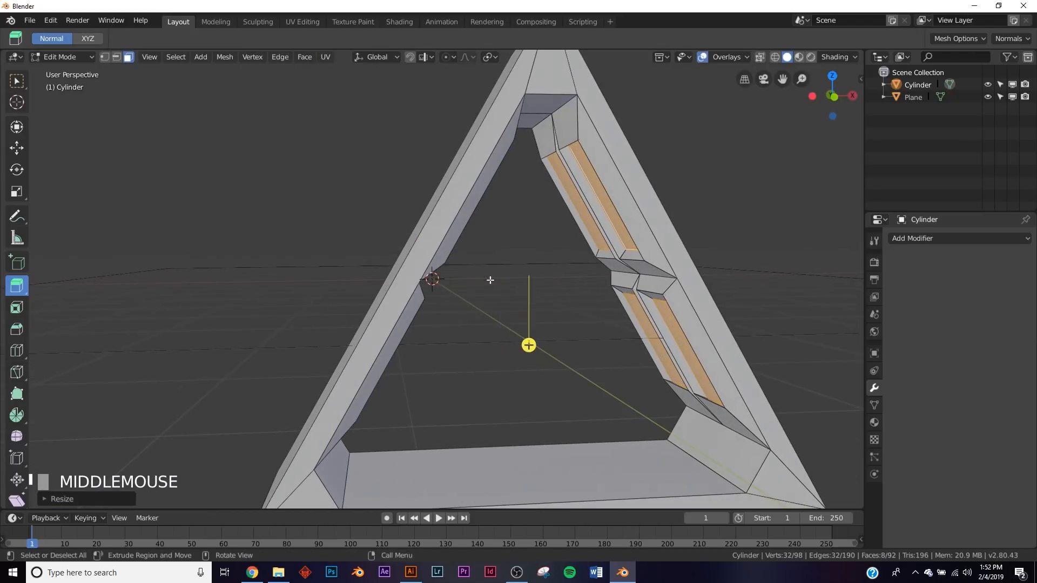
{"action": "key", "text": "Tab"}
Step: Switch the viewport's solid shading lighting to MatCap
{"action": "left_click", "coordinate": [837, 57]}
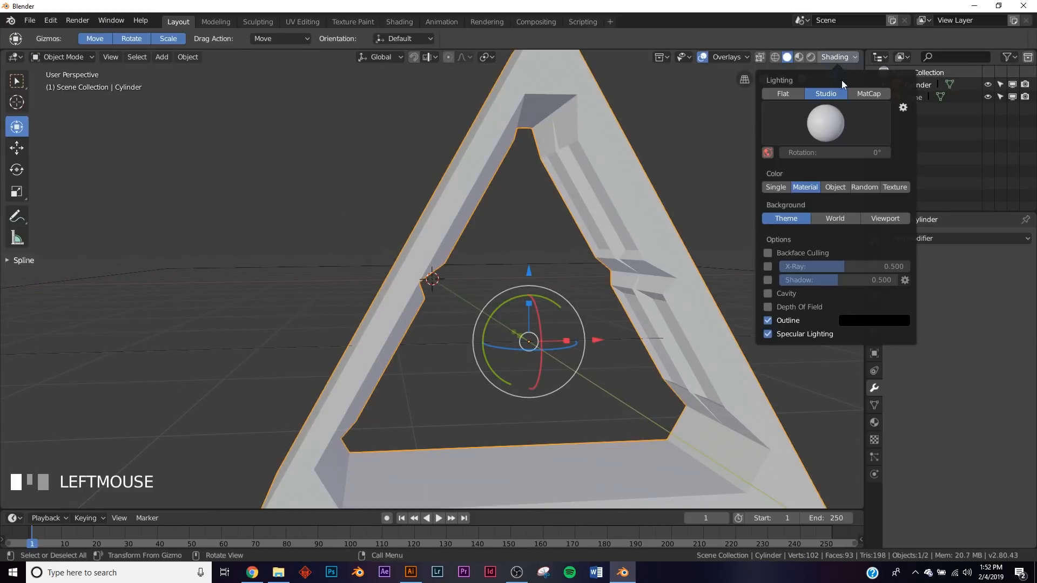
{"action": "left_click", "coordinate": [868, 93]}
{"action": "left_click", "coordinate": [836, 126]}
{"action": "left_click", "coordinate": [653, 232]}
{"action": "middle_click_drag", "start_coordinate": [627, 238], "coordinate": [225, 275]}
{"action": "scroll", "coordinate": [417, 261], "scroll_direction": "up", "scroll_amount": 3}
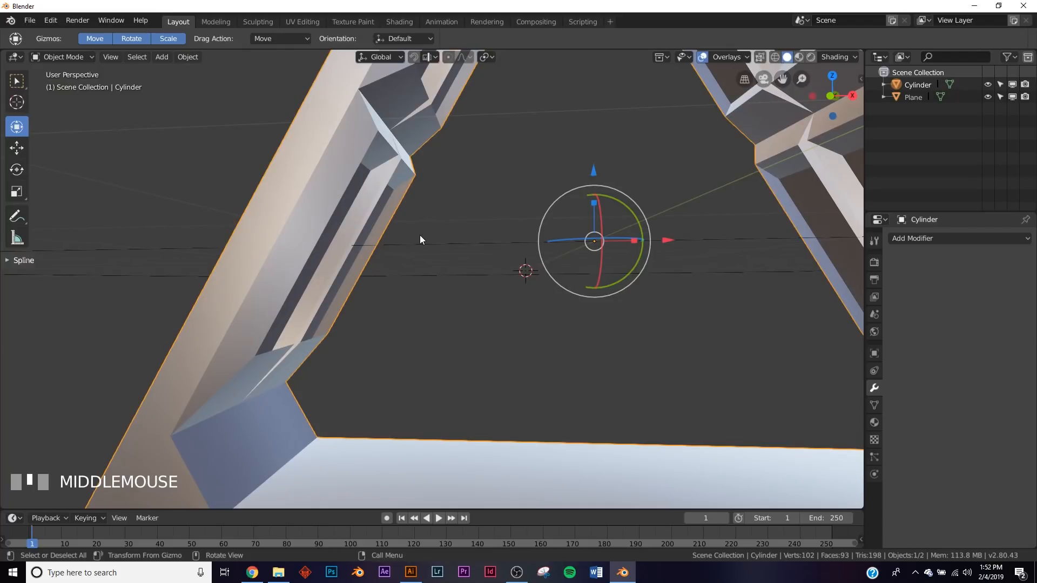
Step: Select the bottom inner face of the frame in Edit Mode and subdivide it
{"action": "middle_click_drag", "start_coordinate": [419, 239], "coordinate": [521, 381]}
{"action": "scroll", "coordinate": [480, 406], "scroll_direction": "up", "scroll_amount": 2}
{"action": "left_click", "coordinate": [473, 416]}
{"action": "key", "text": "Tab"}
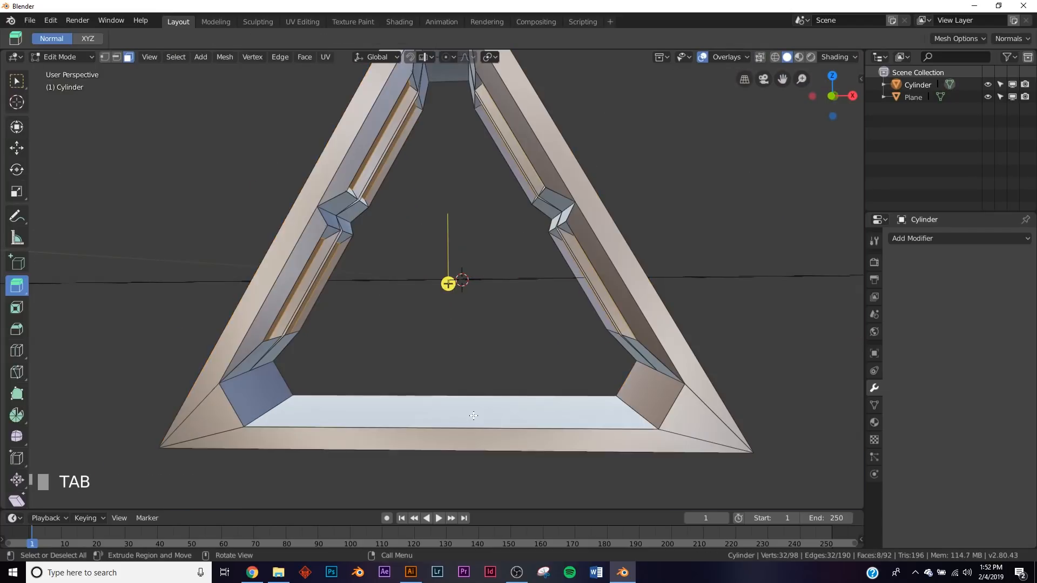
{"action": "left_click", "coordinate": [473, 416]}
{"action": "middle_click_drag", "start_coordinate": [473, 416], "coordinate": [486, 372]}
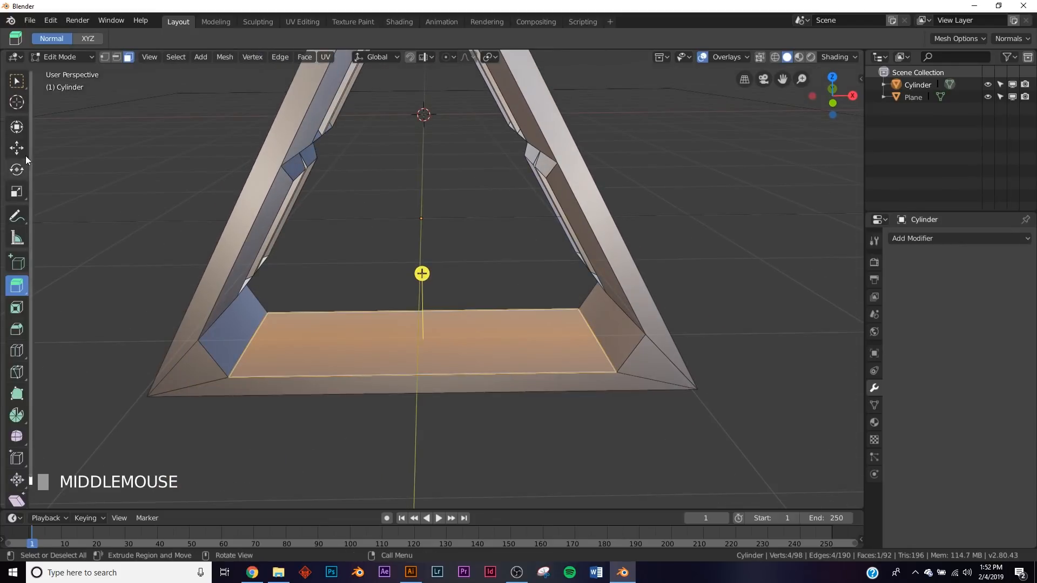
{"action": "left_click", "coordinate": [17, 126]}
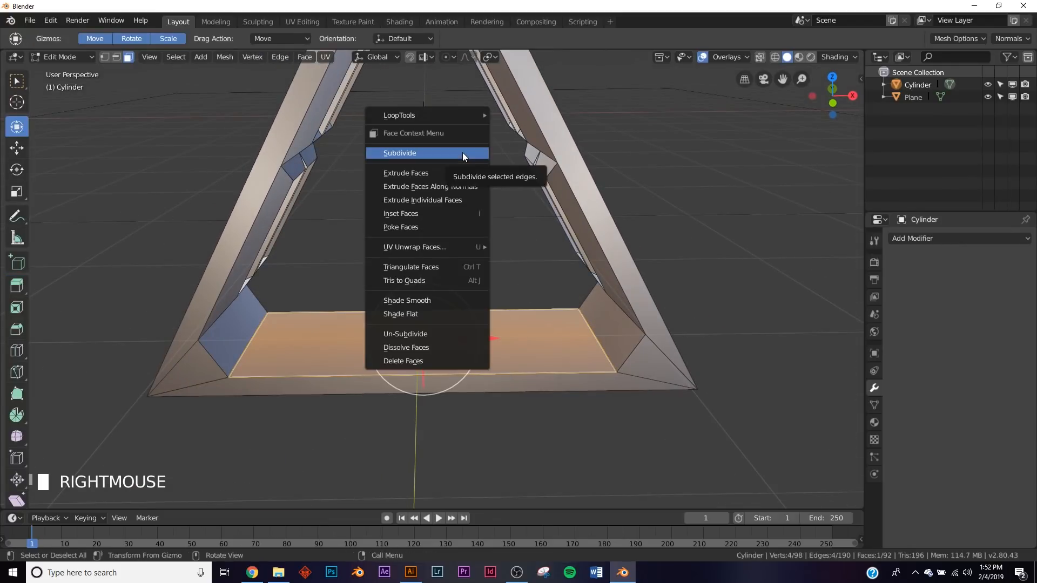
{"action": "left_click", "coordinate": [462, 152]}
Step: Set the number of cuts for the bottom face's subdivision to 7
{"action": "left_click", "coordinate": [71, 499]}
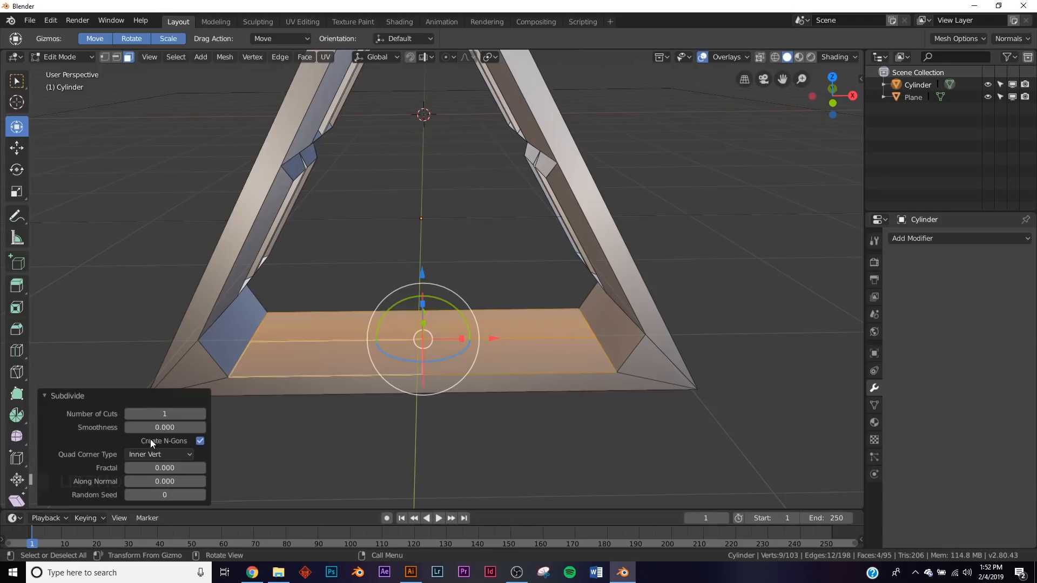
{"action": "left_click", "coordinate": [201, 414]}
{"action": "left_click", "coordinate": [201, 414]}
{"action": "left_click", "coordinate": [201, 414]}
{"action": "left_click", "coordinate": [201, 414]}
{"action": "left_click", "coordinate": [201, 414]}
{"action": "left_click", "coordinate": [201, 414]}
{"action": "left_click", "coordinate": [129, 413]}
{"action": "left_click", "coordinate": [200, 414]}
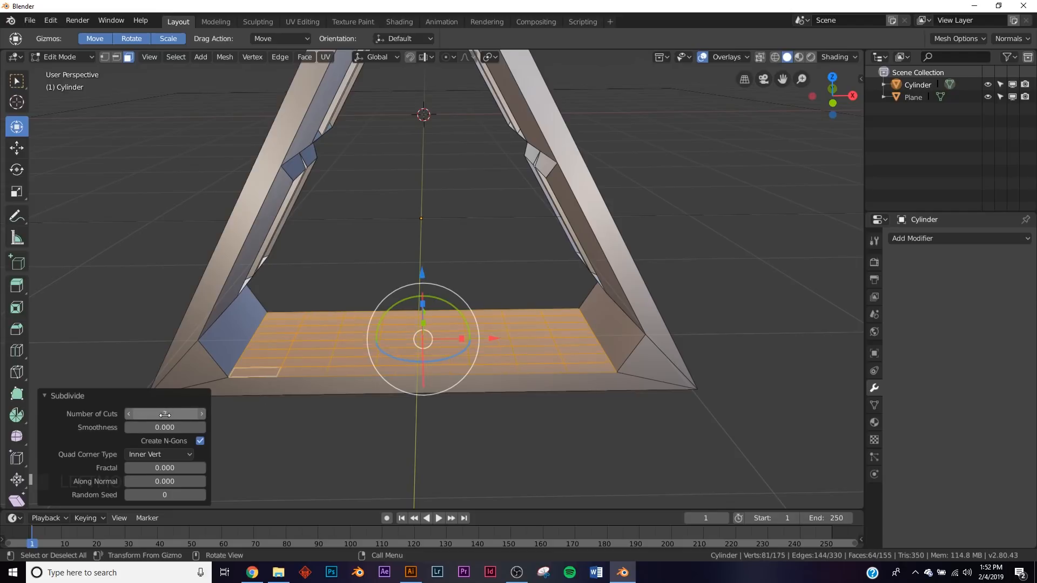
{"action": "left_click", "coordinate": [69, 396]}
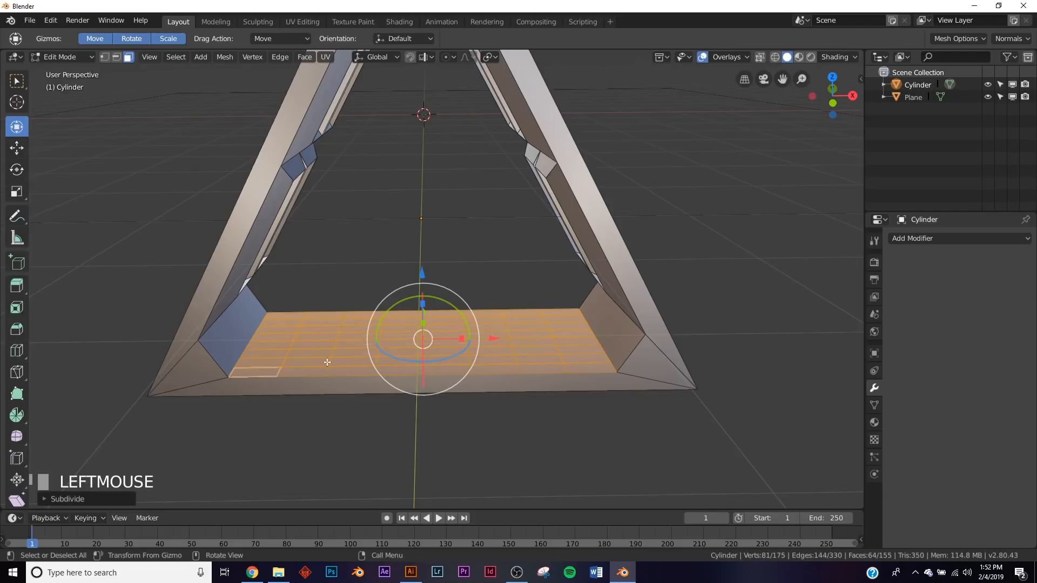
Step: Inset all the subdivided floor faces slightly as individual faces
{"action": "left_click", "coordinate": [16, 329]}
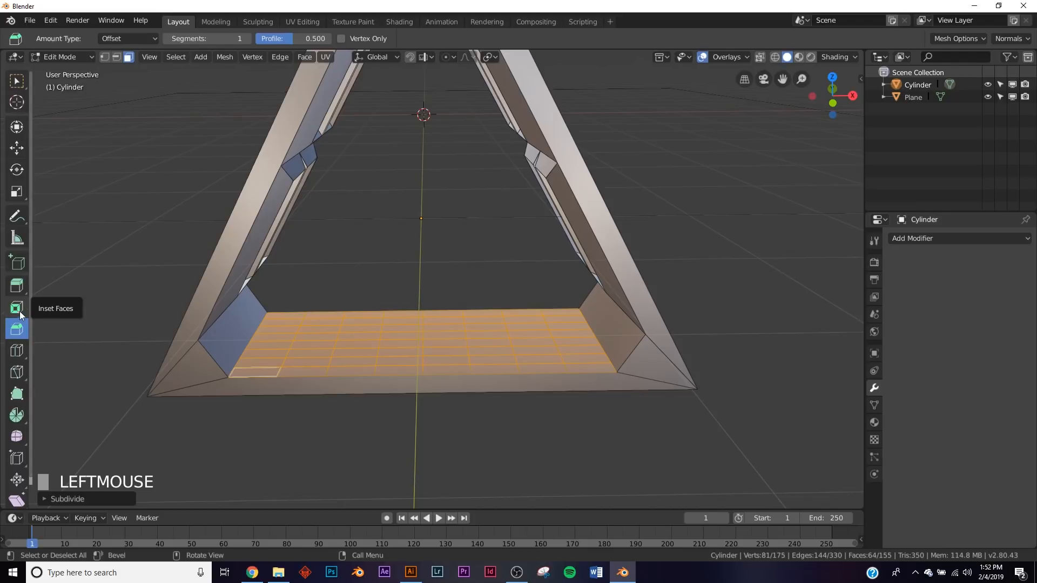
{"action": "left_click", "coordinate": [17, 308]}
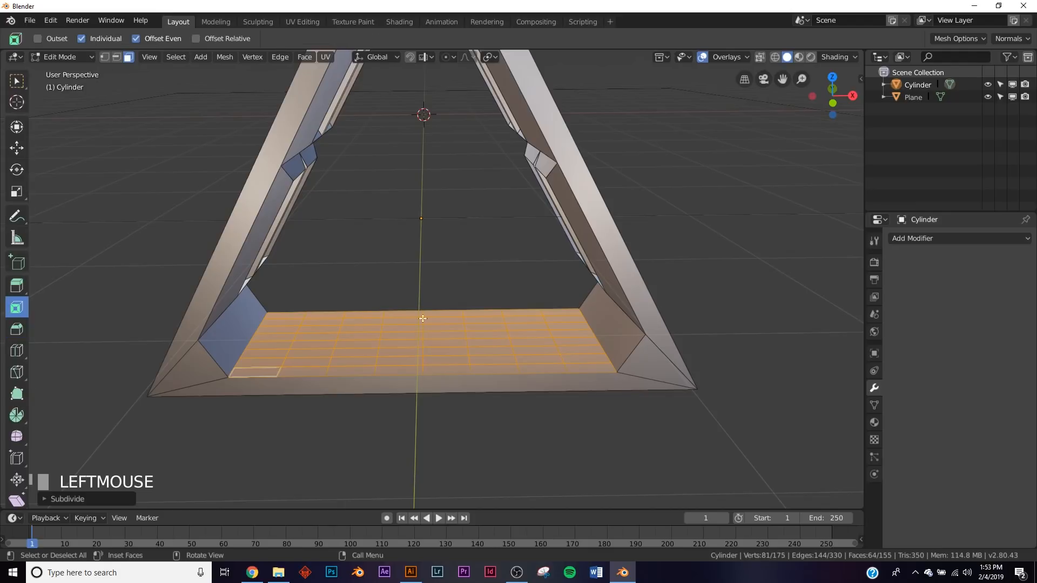
{"action": "left_click_drag", "start_coordinate": [641, 413], "coordinate": [641, 414]}
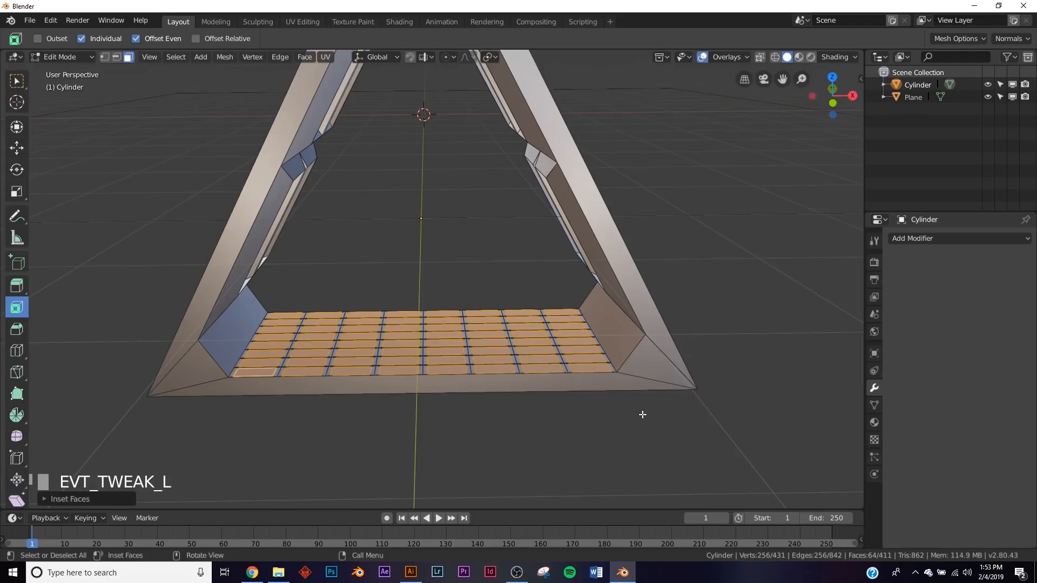
Step: Extrude the inset floor faces slightly downward into the frame and return to Object Mode
{"action": "left_click", "coordinate": [17, 285]}
{"action": "left_click_drag", "start_coordinate": [434, 280], "coordinate": [428, 283]}
{"action": "middle_click_drag", "start_coordinate": [541, 371], "coordinate": [539, 356]}
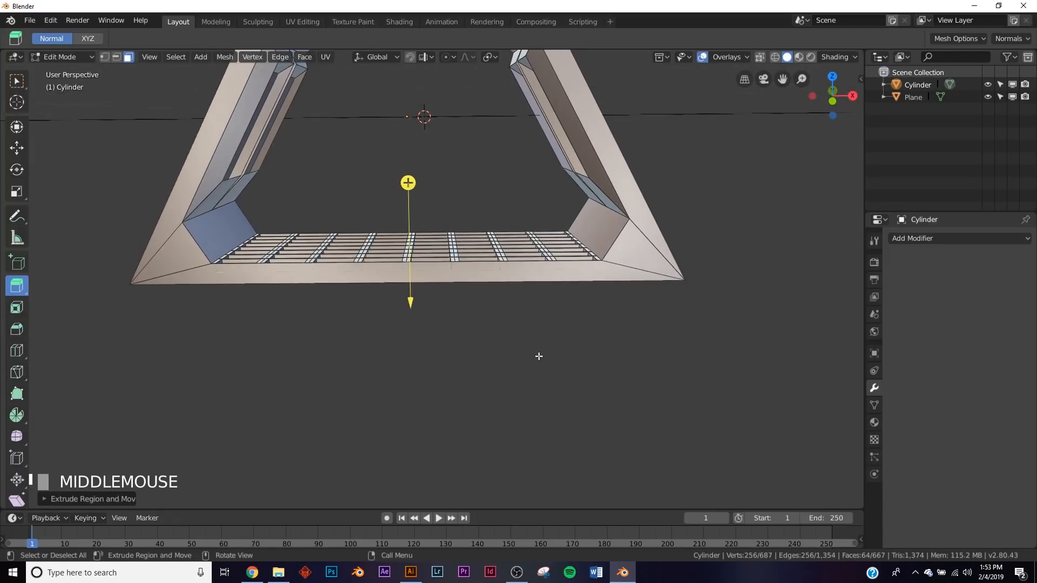
{"action": "key", "text": "Tab"}
{"action": "middle_click_drag", "start_coordinate": [448, 283], "coordinate": [514, 339]}
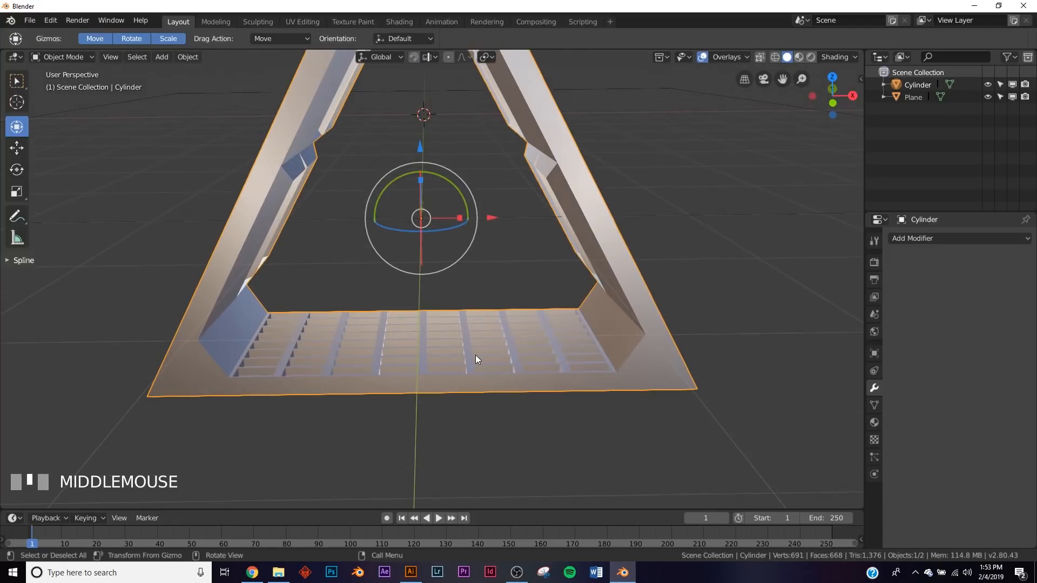
Step: Select the two lower angled corner faces of the frame in Edit Mode and inset them into narrow strips
{"action": "middle_click_drag", "start_coordinate": [504, 183], "coordinate": [604, 125]}
{"action": "middle_click_drag", "start_coordinate": [616, 271], "coordinate": [633, 331]}
{"action": "scroll", "coordinate": [634, 331], "scroll_direction": "up", "scroll_amount": 1}
{"action": "key", "text": "Tab"}
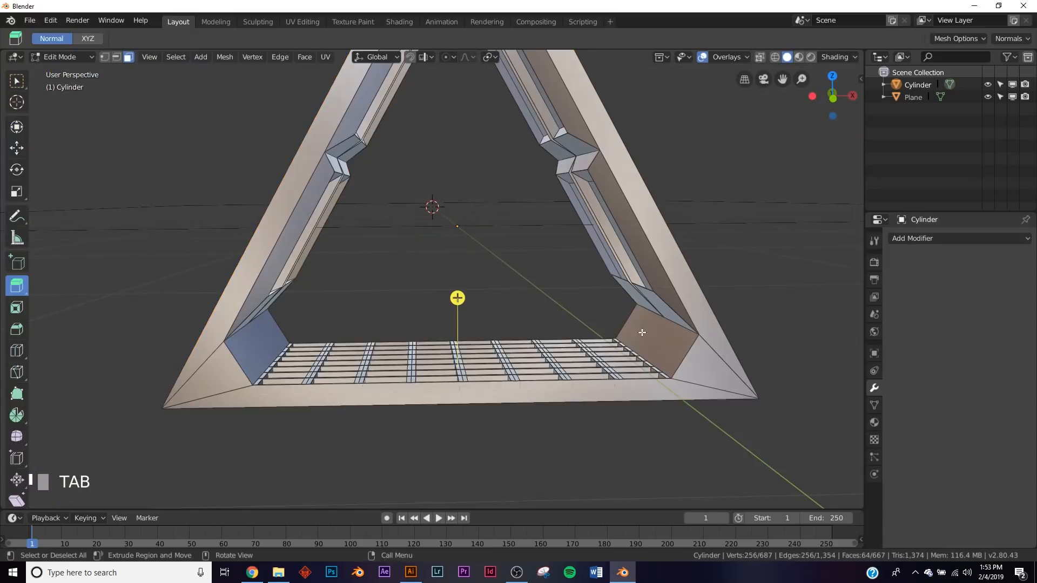
{"action": "left_click", "coordinate": [652, 333]}
{"action": "left_click", "coordinate": [264, 348], "text": "shift"}
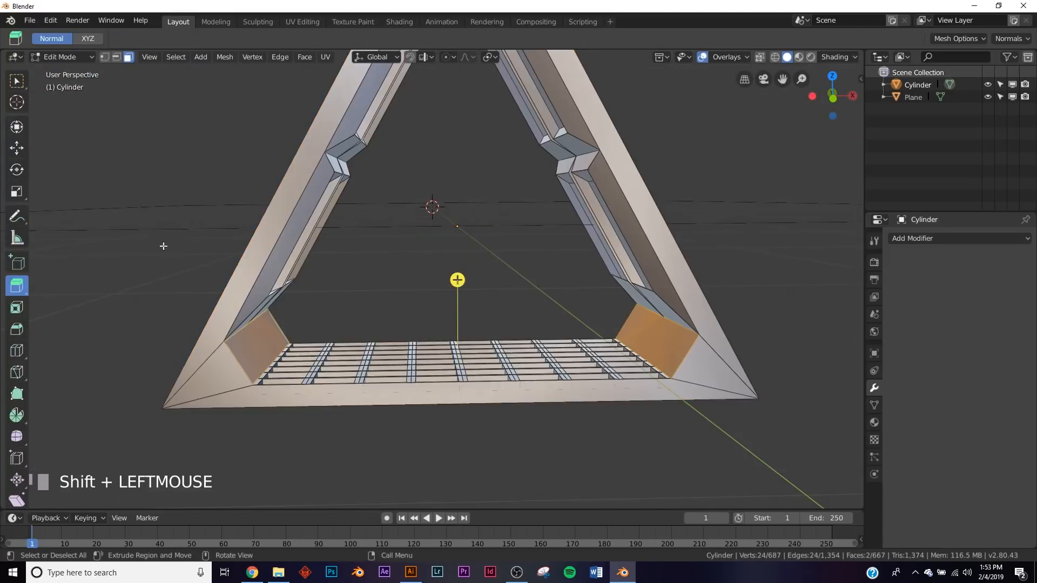
{"action": "left_click", "coordinate": [17, 314]}
{"action": "left_click_drag", "start_coordinate": [747, 409], "coordinate": [742, 412]}
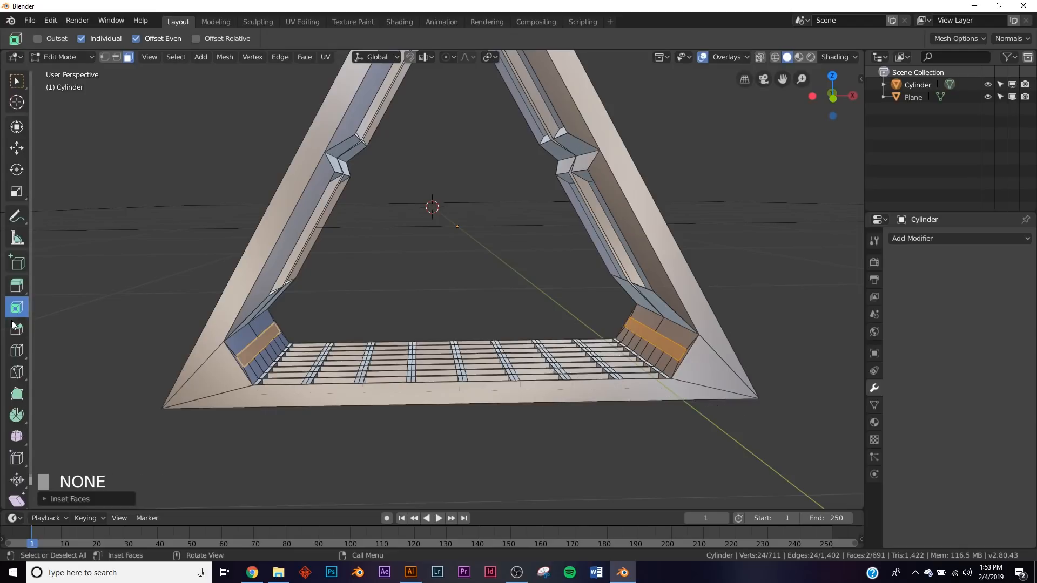
{"action": "left_click", "coordinate": [16, 285]}
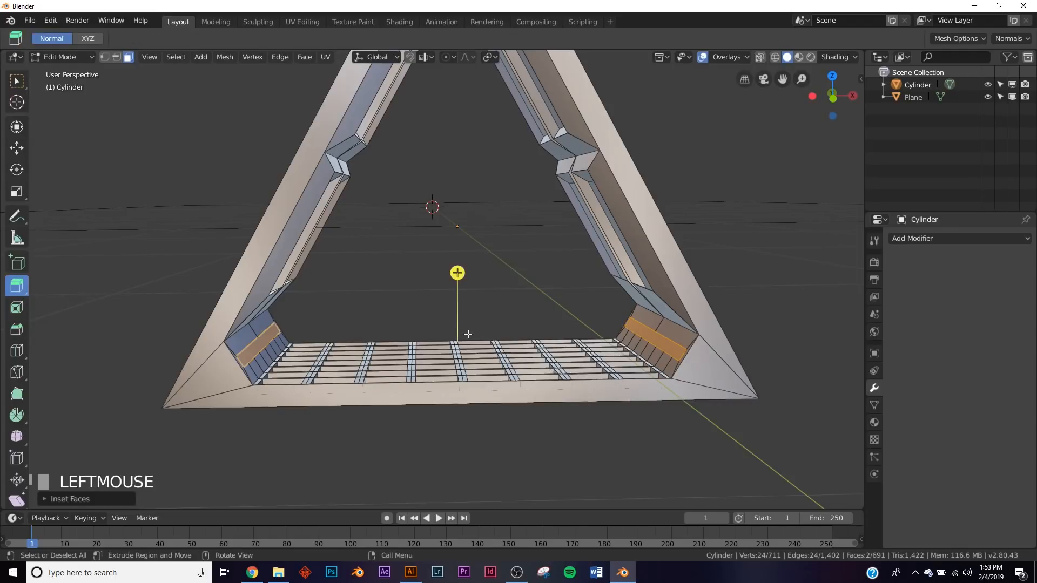
{"action": "key", "text": "s"}
{"action": "right_click", "coordinate": [522, 339]}
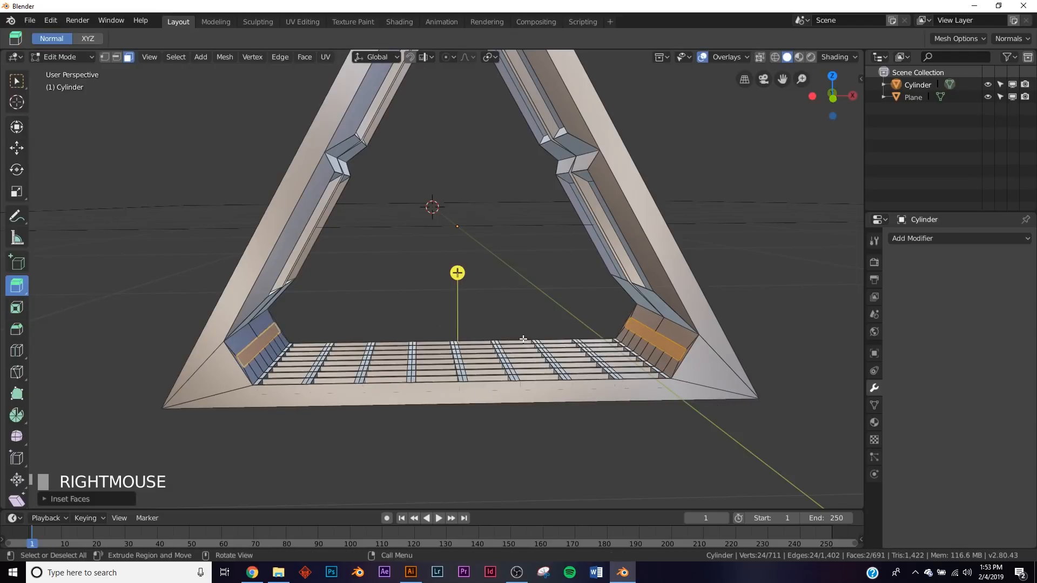
Step: Inset the two corner strips again slightly and scale them outward by about 1.05 to recess them into the frame
{"action": "left_click", "coordinate": [17, 309]}
{"action": "left_click_drag", "start_coordinate": [51, 298], "coordinate": [70, 294]}
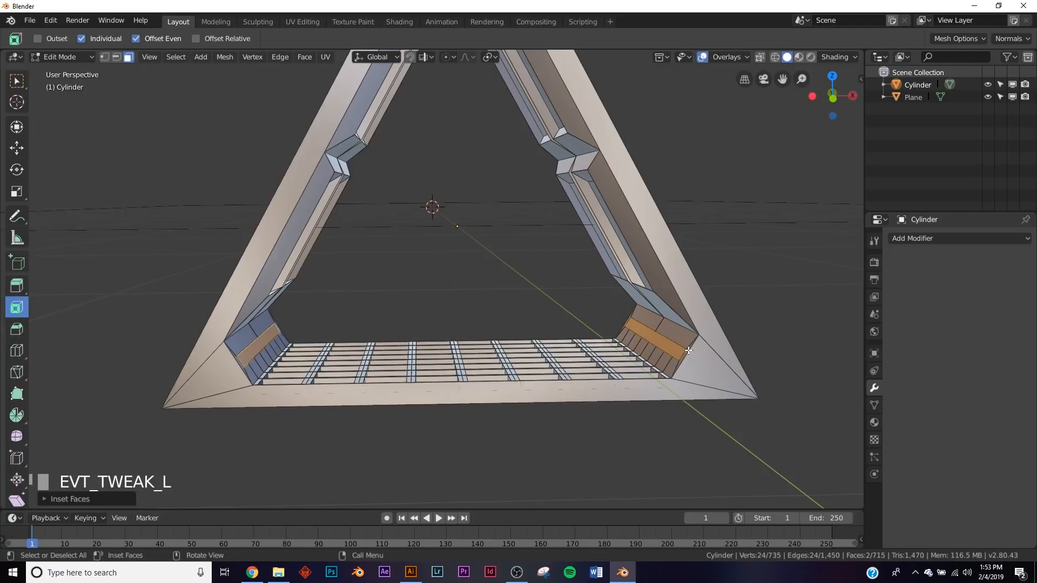
{"action": "left_click", "coordinate": [16, 285]}
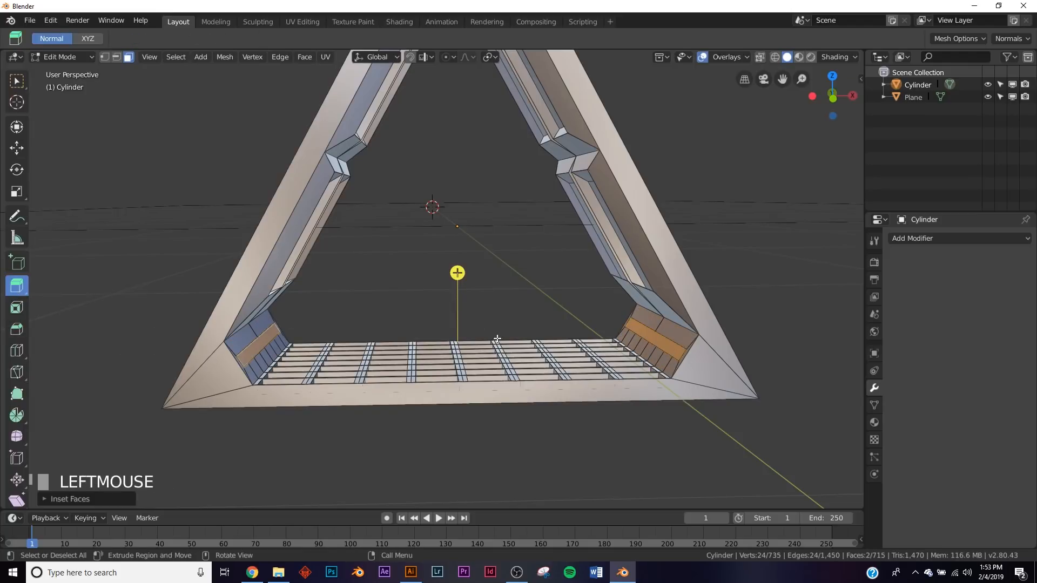
{"action": "key", "text": "s"}
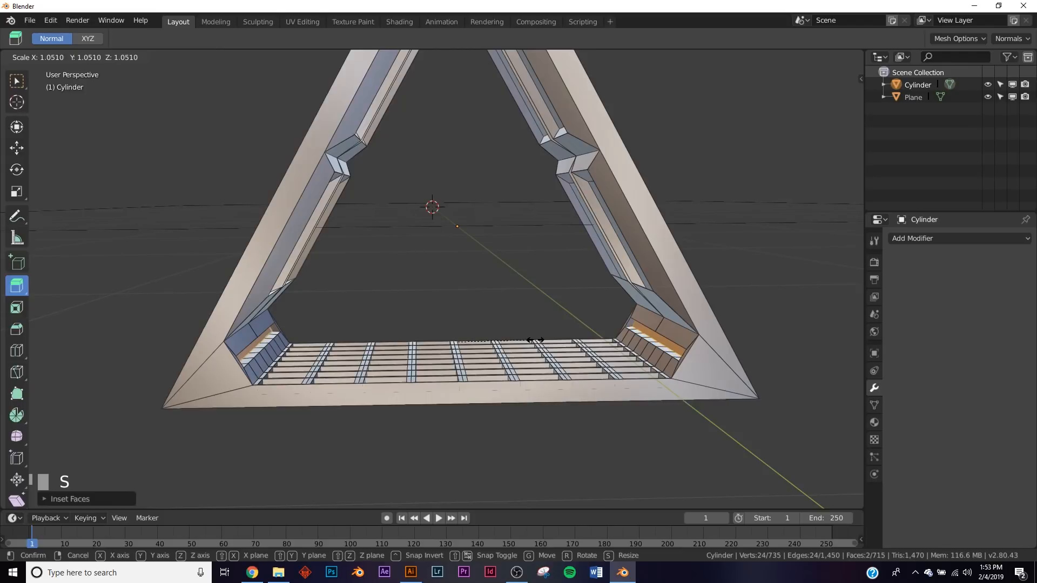
{"action": "left_click", "coordinate": [535, 340]}
{"action": "middle_click_drag", "start_coordinate": [727, 399], "coordinate": [727, 399]}
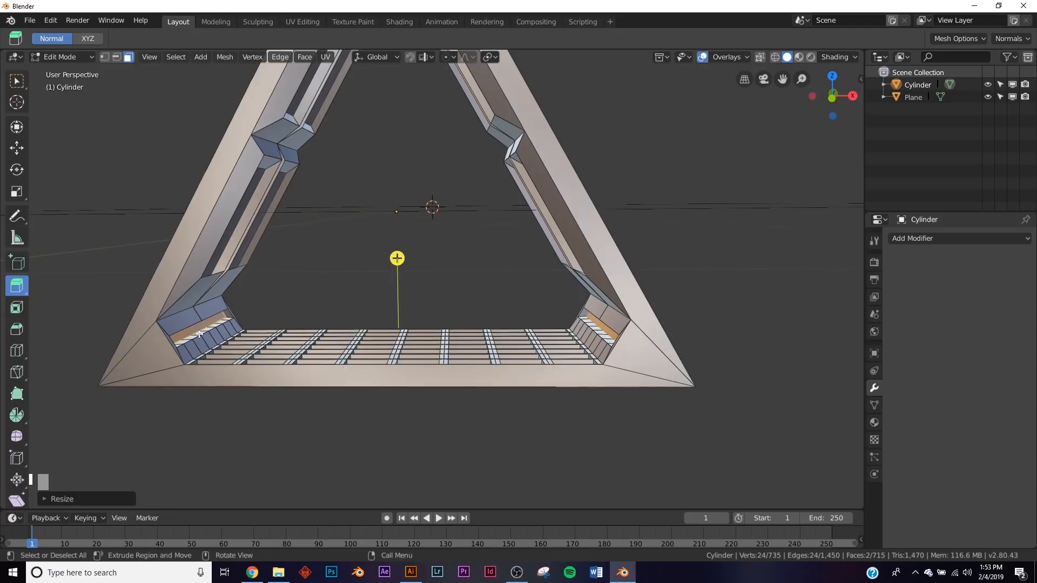
Step: Return to Object Mode and give the frame a new base material with Metallic set to 1.000
{"action": "key", "text": "Tab"}
{"action": "left_click", "coordinate": [875, 423]}
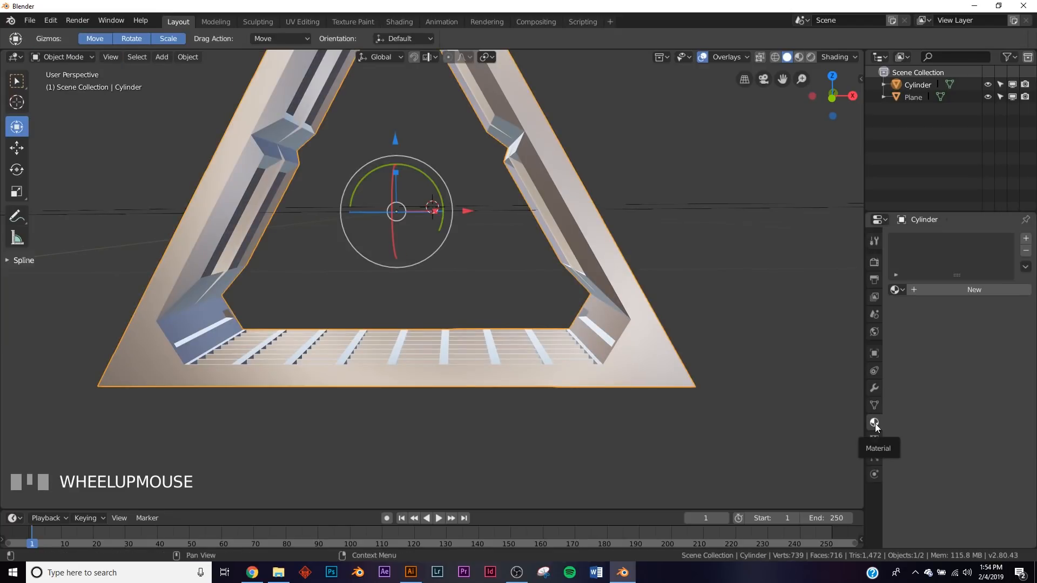
{"action": "left_click", "coordinate": [937, 292]}
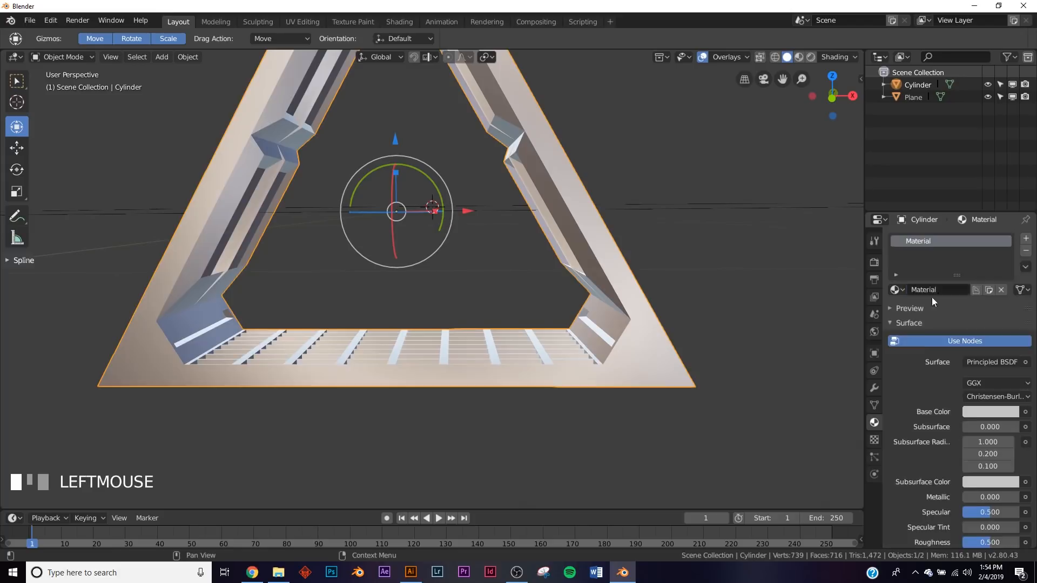
{"action": "scroll", "coordinate": [997, 428], "scroll_direction": "down", "scroll_amount": 4}
{"action": "left_click_drag", "start_coordinate": [984, 411], "coordinate": [1033, 411]}
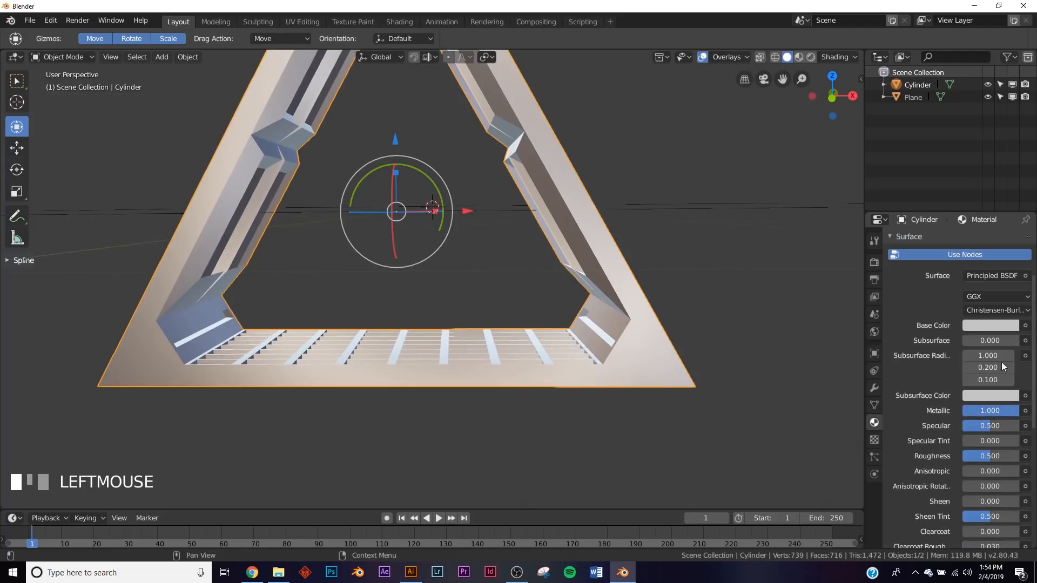
{"action": "scroll", "coordinate": [981, 348], "scroll_direction": "up", "scroll_amount": 4}
Step: Add a second material to the frame with an Emission surface and a strength of 50
{"action": "left_click", "coordinate": [1025, 241]}
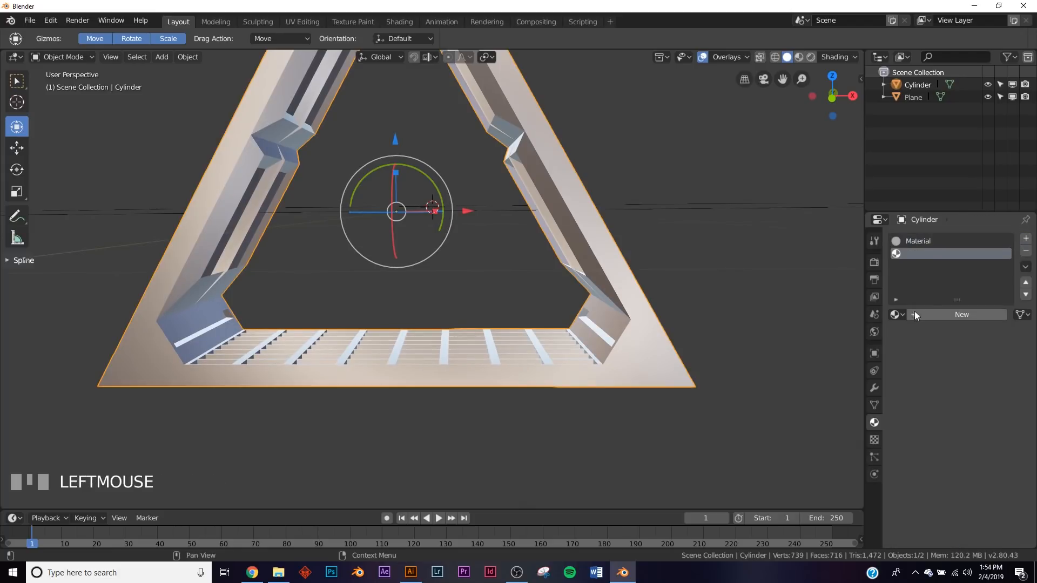
{"action": "left_click", "coordinate": [931, 314]}
{"action": "left_click", "coordinate": [984, 388]}
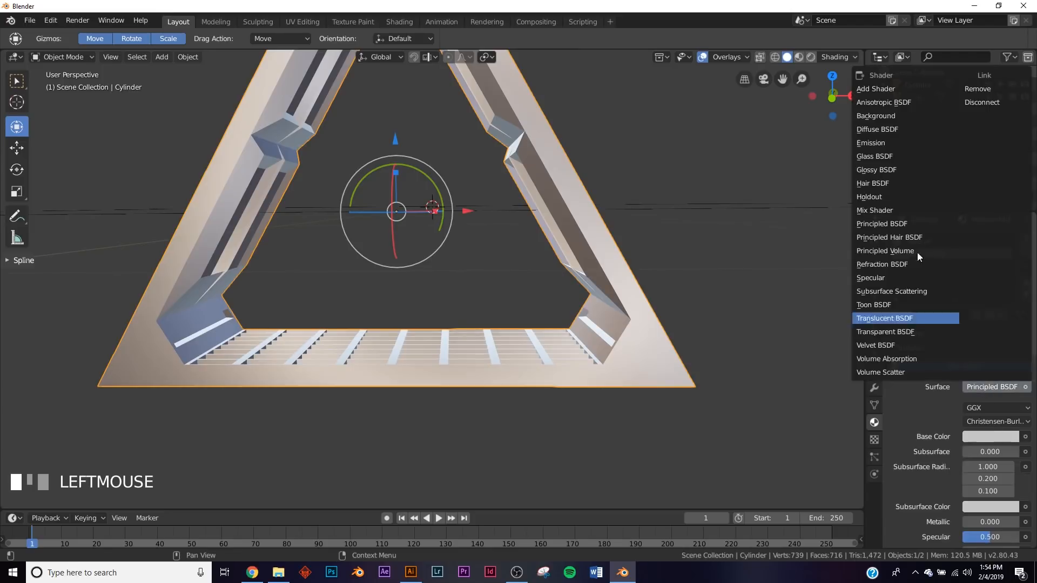
{"action": "left_click", "coordinate": [918, 142]}
{"action": "left_click", "coordinate": [988, 421]}
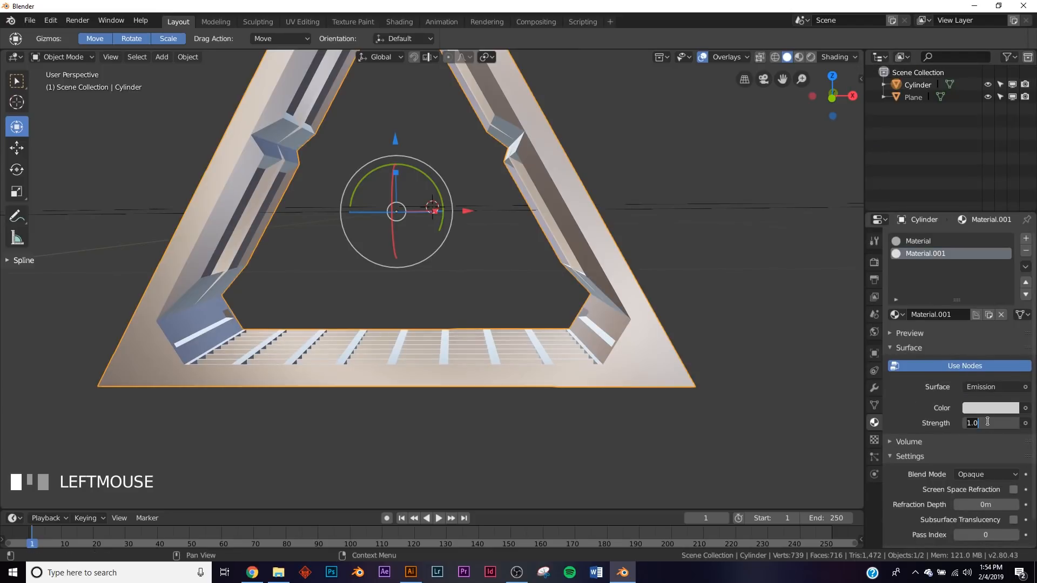
{"action": "type", "text": "50"}
{"action": "key", "text": "KP_Enter"}
Step: Set the second material's emission colour to a saturated orange
{"action": "left_click", "coordinate": [990, 409]}
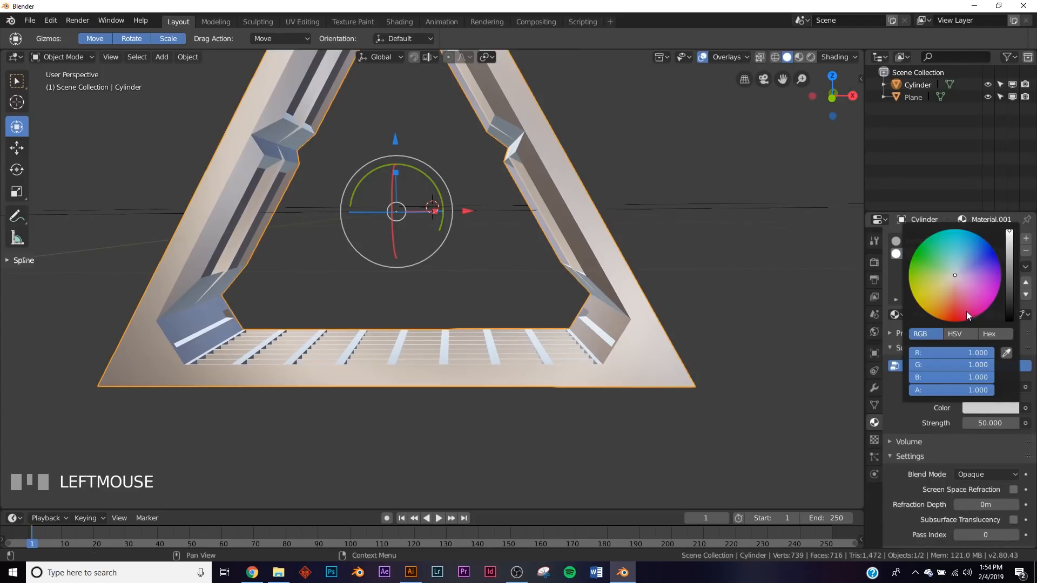
{"action": "left_click", "coordinate": [949, 321]}
{"action": "left_click_drag", "start_coordinate": [949, 320], "coordinate": [942, 319]}
Step: Assign the orange emission material to the recessed corner strips and preview the frame in LookDev shading
{"action": "key", "text": "Tab"}
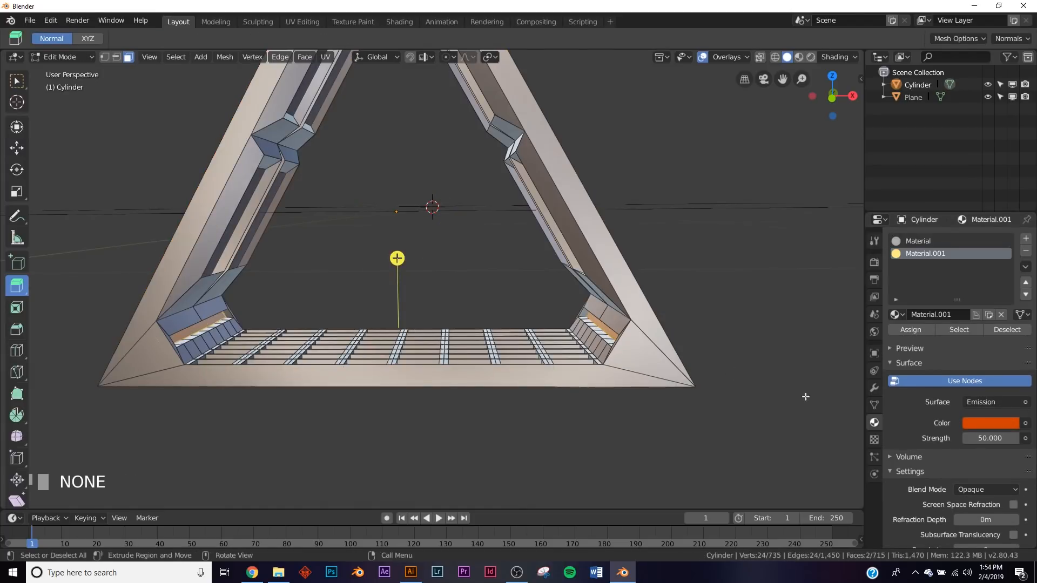
{"action": "left_click", "coordinate": [912, 330]}
{"action": "key", "text": "Tab"}
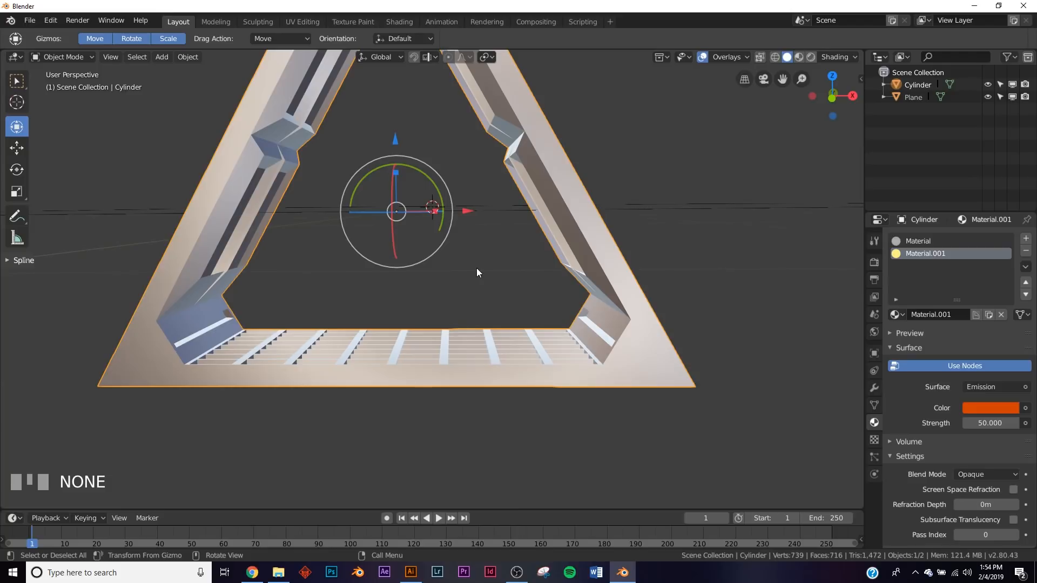
{"action": "key", "text": "z"}
{"action": "left_click", "coordinate": [477, 337]}
{"action": "mouse_move", "coordinate": [439, 373]}
{"action": "middle_mouse_down"}
{"action": "mouse_move", "coordinate": [217, 379]}
{"action": "mouse_move", "coordinate": [654, 374]}
{"action": "middle_mouse_up"}
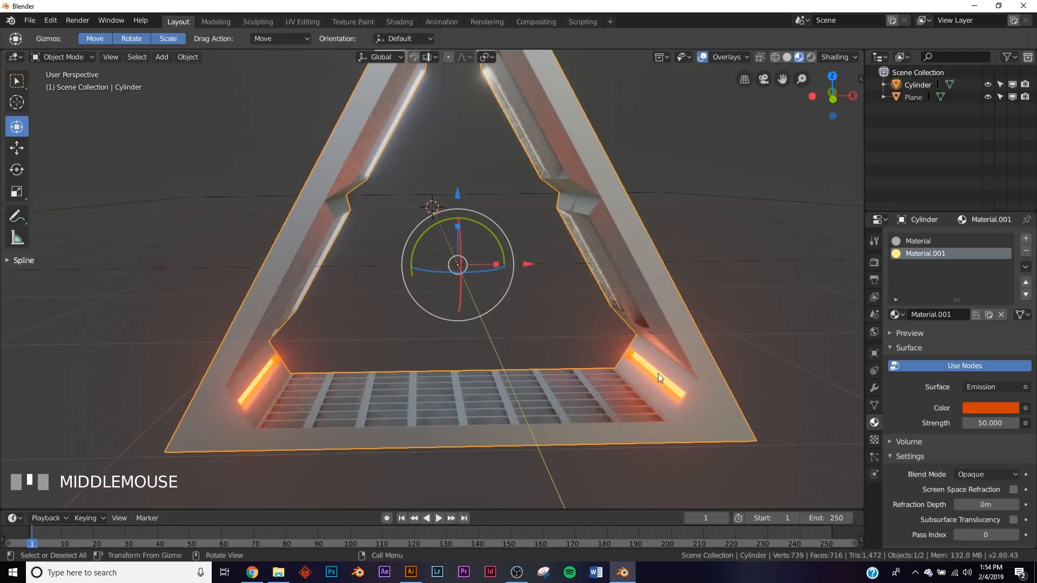
{"action": "key", "text": "Tab"}
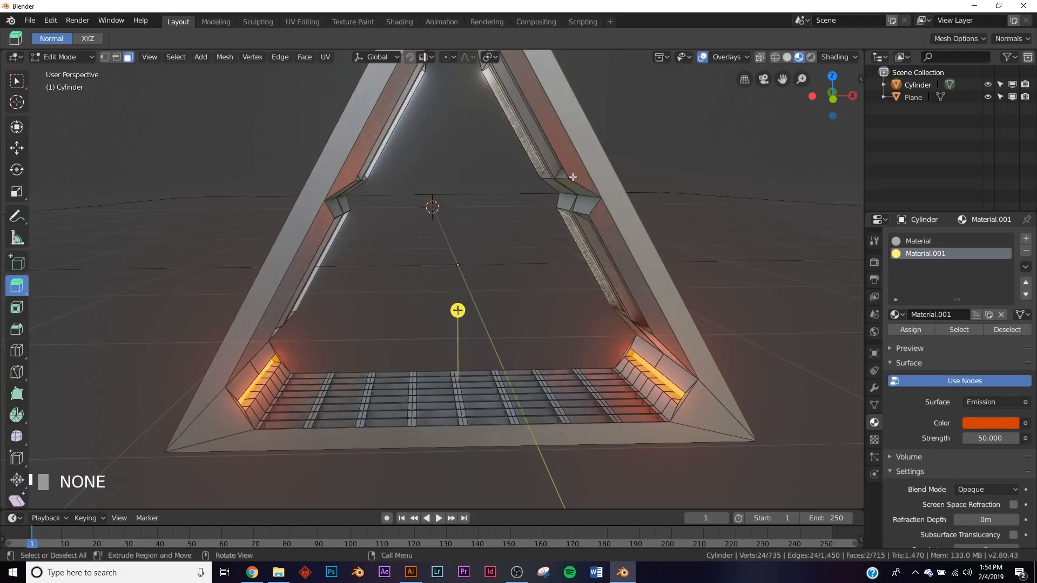
{"action": "middle_click_drag", "start_coordinate": [568, 213], "coordinate": [699, 235]}
{"action": "left_click", "coordinate": [737, 237]}
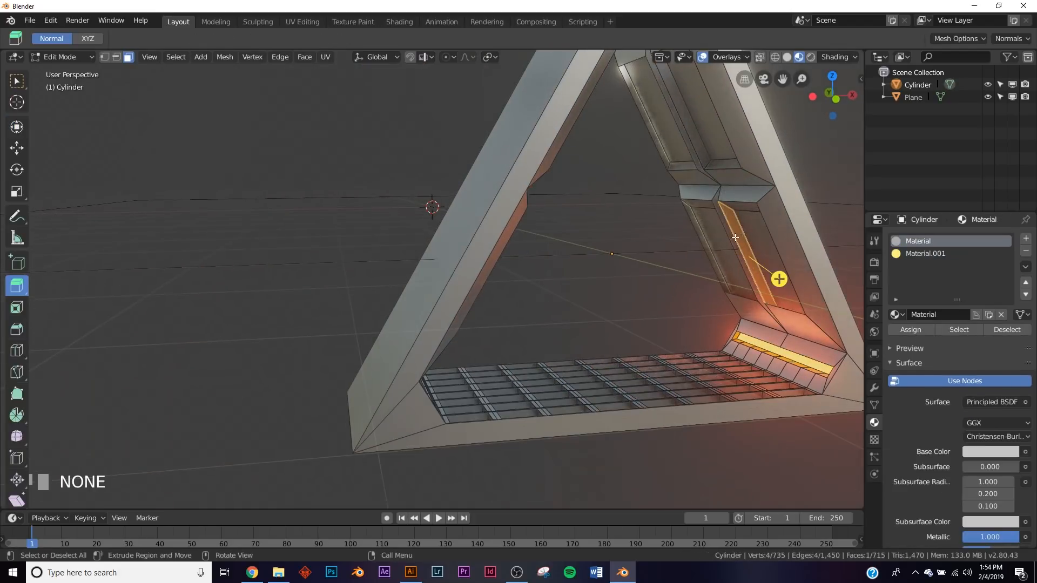
{"action": "left_click", "coordinate": [705, 241]}
{"action": "left_click", "coordinate": [650, 123]}
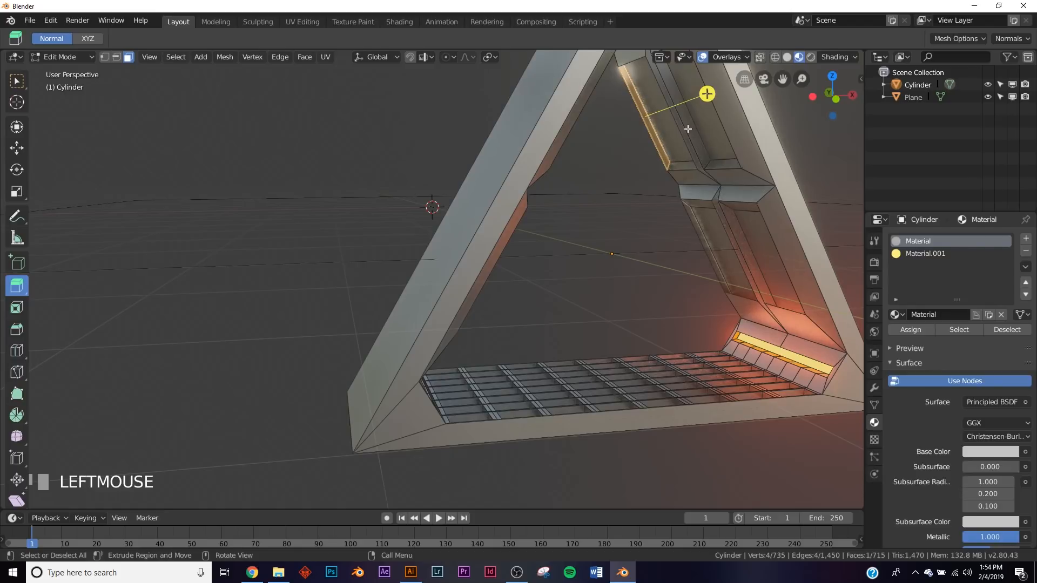
{"action": "key", "text": "Tab"}
{"action": "middle_click_drag", "start_coordinate": [691, 128], "coordinate": [718, 216]}
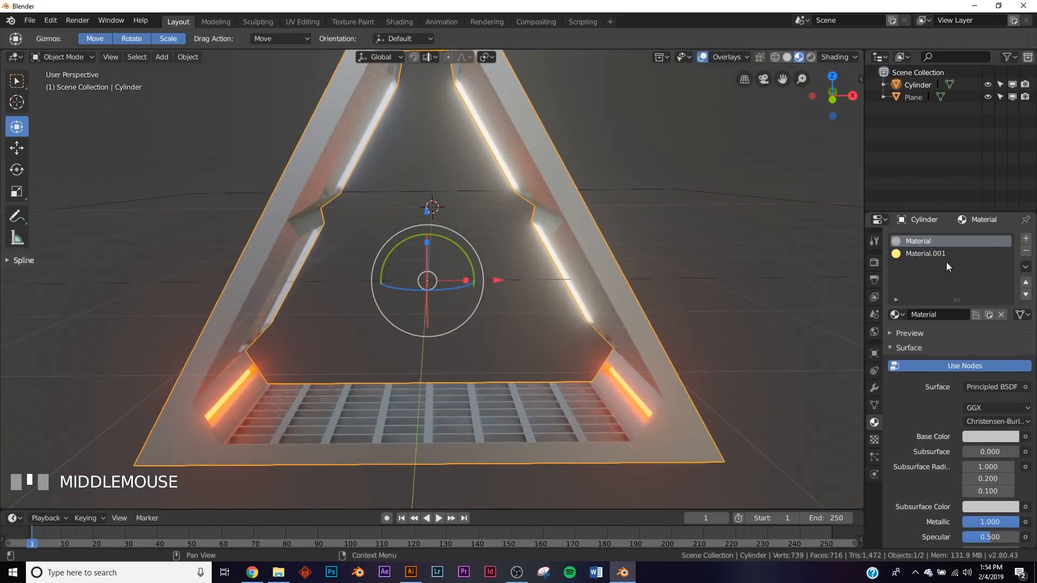
Step: Add a third material with an Emission surface, a strength of 50 and a blue colour
{"action": "left_click", "coordinate": [1023, 239]}
{"action": "left_click", "coordinate": [945, 316]}
{"action": "left_click", "coordinate": [975, 383]}
{"action": "left_click", "coordinate": [913, 157]}
{"action": "left_click", "coordinate": [983, 419]}
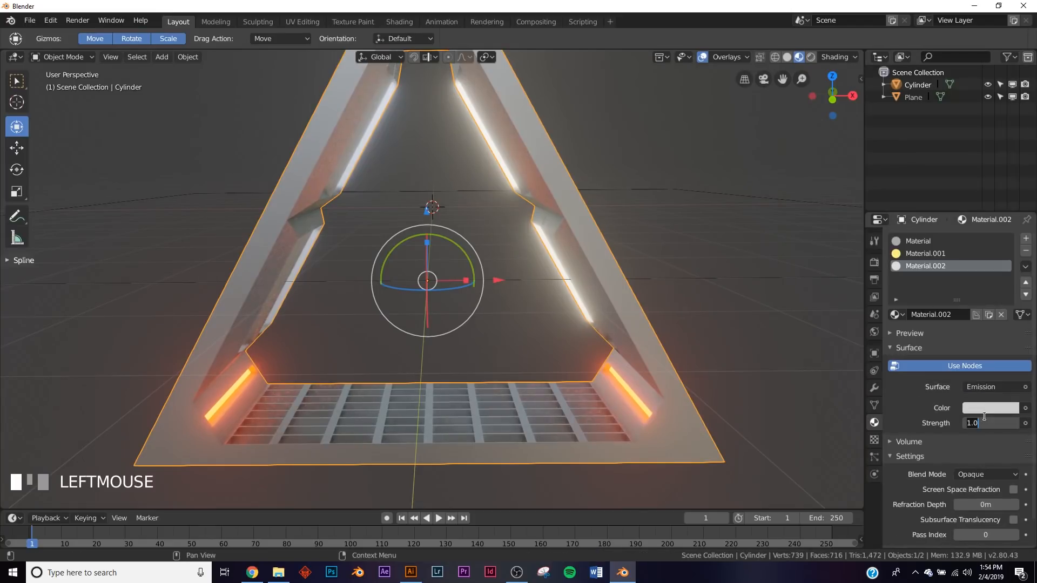
{"action": "key", "text": "KP_Enter"}
{"action": "left_click", "coordinate": [983, 407]}
{"action": "left_click_drag", "start_coordinate": [973, 258], "coordinate": [982, 238]}
Step: Start selecting the inner rim faces of a lower side panel in Edit Mode and switch the viewport to Solid shading
{"action": "middle_click_drag", "start_coordinate": [425, 355], "coordinate": [301, 264]}
{"action": "key", "text": "Tab"}
{"action": "left_click", "coordinate": [340, 227]}
{"action": "left_click", "coordinate": [241, 176], "text": "shift"}
{"action": "scroll", "coordinate": [300, 264], "scroll_direction": "up", "scroll_amount": 4}
{"action": "scroll", "coordinate": [447, 213], "scroll_direction": "down", "scroll_amount": 4}
{"action": "key", "text": "z"}
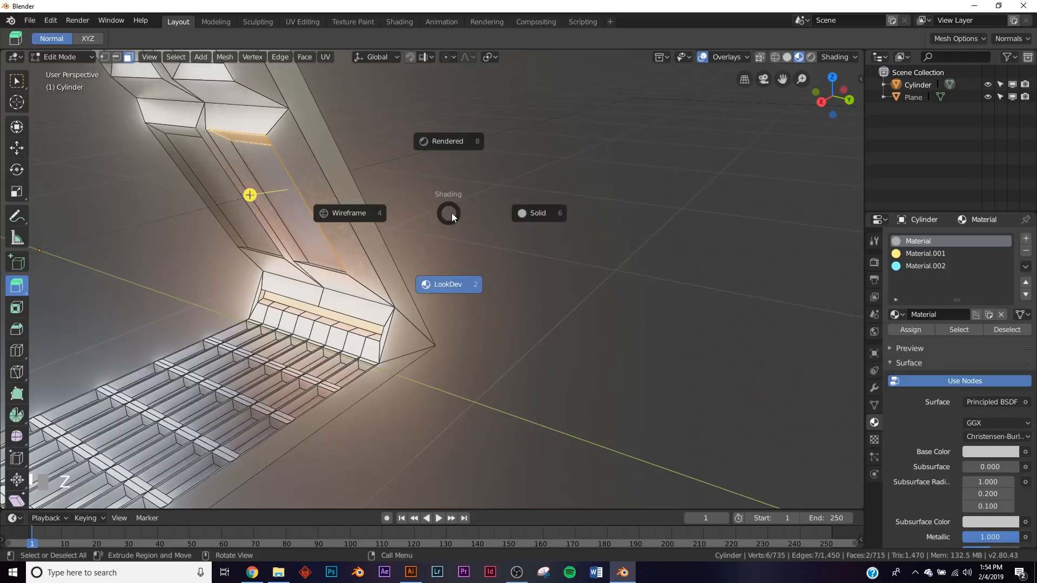
{"action": "left_click", "coordinate": [540, 213]}
Step: Add the lower side panel's remaining rim faces to the selection, assign them the blue emission material and preview them in Object Mode
{"action": "left_click", "coordinate": [290, 277], "text": "shift"}
{"action": "middle_click_drag", "start_coordinate": [290, 278], "coordinate": [266, 264]}
{"action": "left_click", "coordinate": [296, 210], "text": "shift"}
{"action": "left_click", "coordinate": [276, 226], "text": "shift"}
{"action": "middle_click_drag", "start_coordinate": [165, 124], "coordinate": [297, 180]}
{"action": "left_click", "coordinate": [614, 200], "text": "shift"}
{"action": "middle_click_drag", "start_coordinate": [614, 200], "coordinate": [597, 259], "text": "shift"}
{"action": "left_click", "coordinate": [927, 266]}
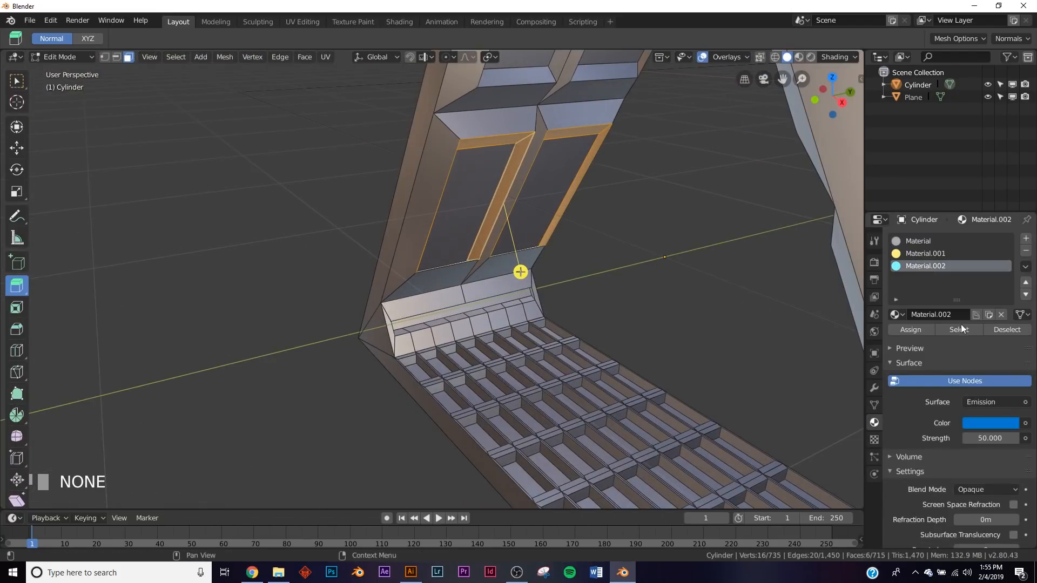
{"action": "key", "text": "z"}
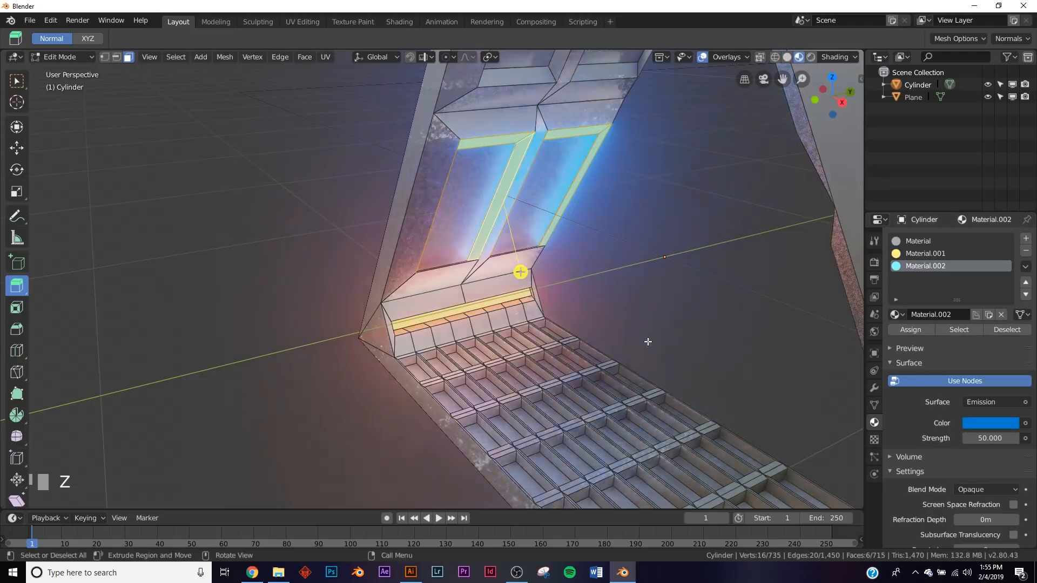
{"action": "key", "text": "Tab"}
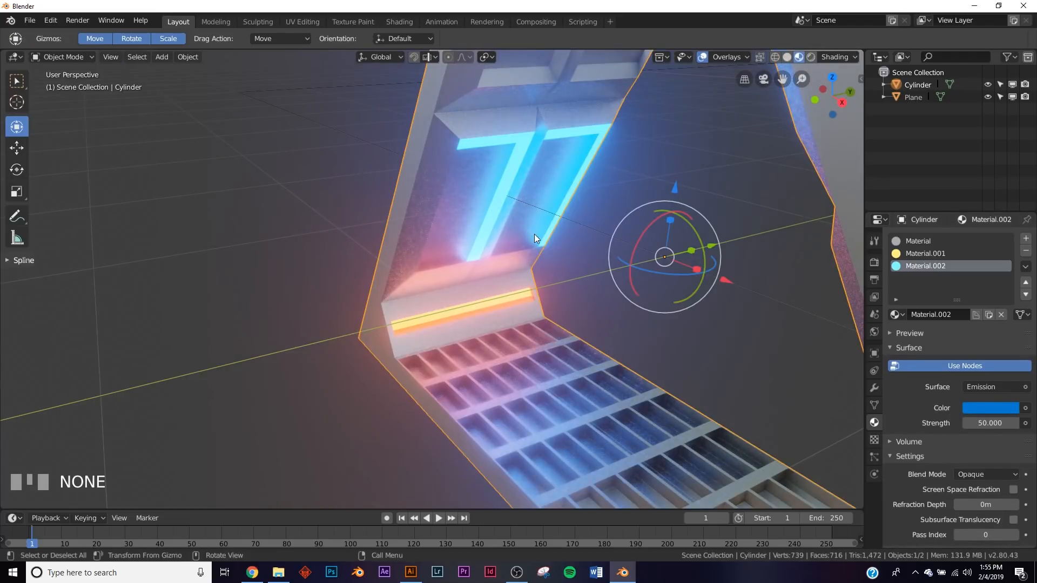
Step: Select the matching rim faces on the remaining side panels and assign them the blue emission material, Material.002
{"action": "middle_click_drag", "start_coordinate": [533, 234], "coordinate": [459, 236]}
{"action": "middle_click_drag", "start_coordinate": [220, 196], "coordinate": [600, 263]}
{"action": "scroll", "coordinate": [500, 270], "scroll_direction": "down", "scroll_amount": 5}
{"action": "middle_click_drag", "start_coordinate": [500, 271], "coordinate": [649, 320]}
{"action": "scroll", "coordinate": [731, 313], "scroll_direction": "down", "scroll_amount": 2}
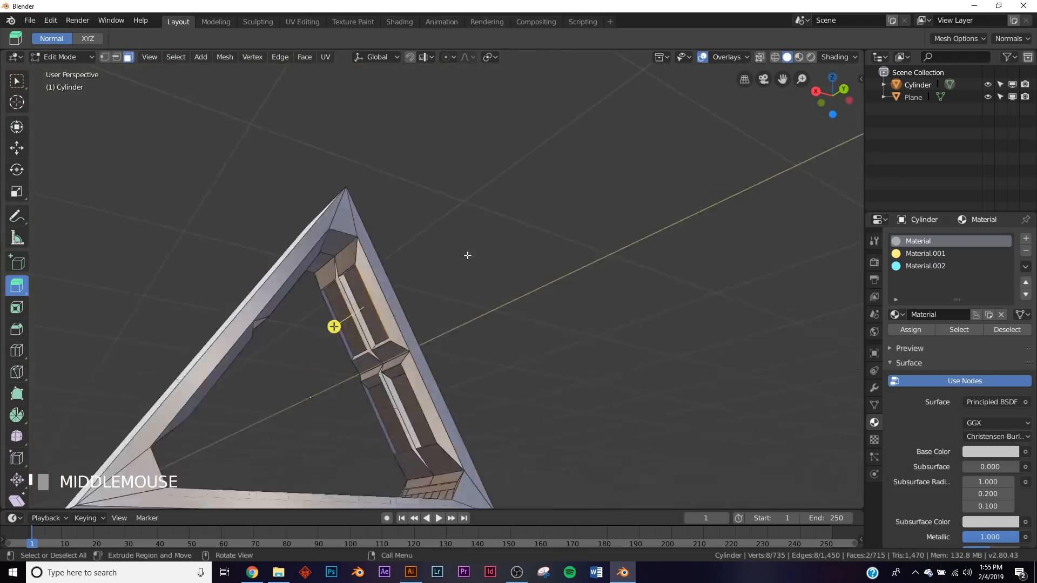
{"action": "left_click", "coordinate": [711, 378], "text": "shift"}
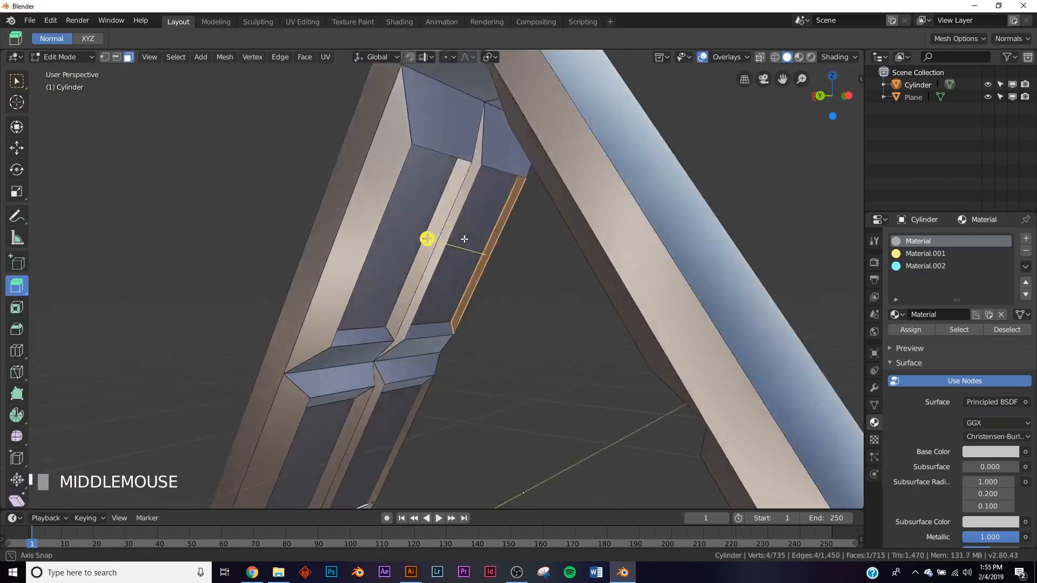
{"action": "left_click", "coordinate": [396, 310], "text": "shift"}
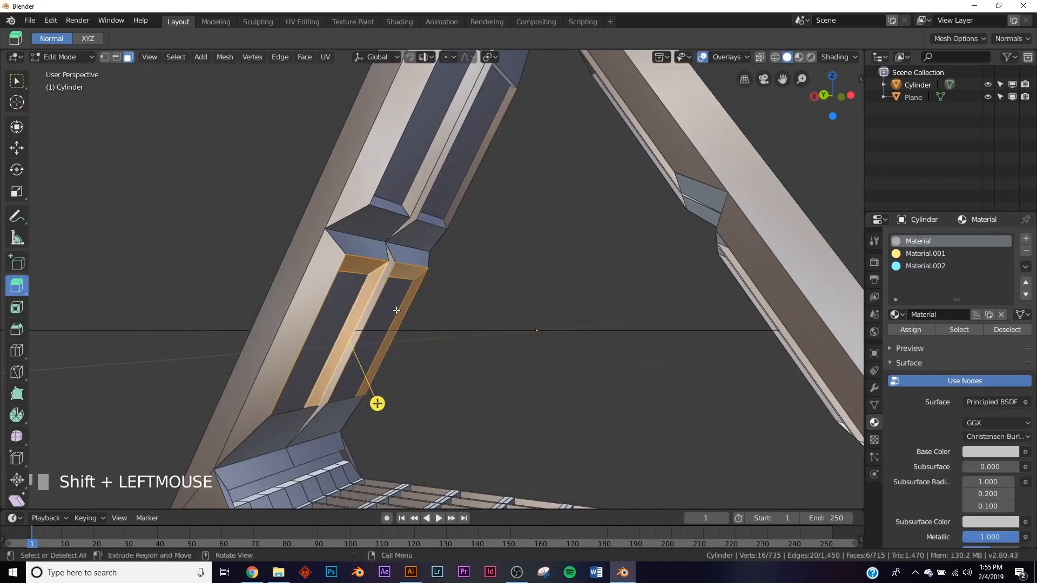
{"action": "key", "text": "Tab"}
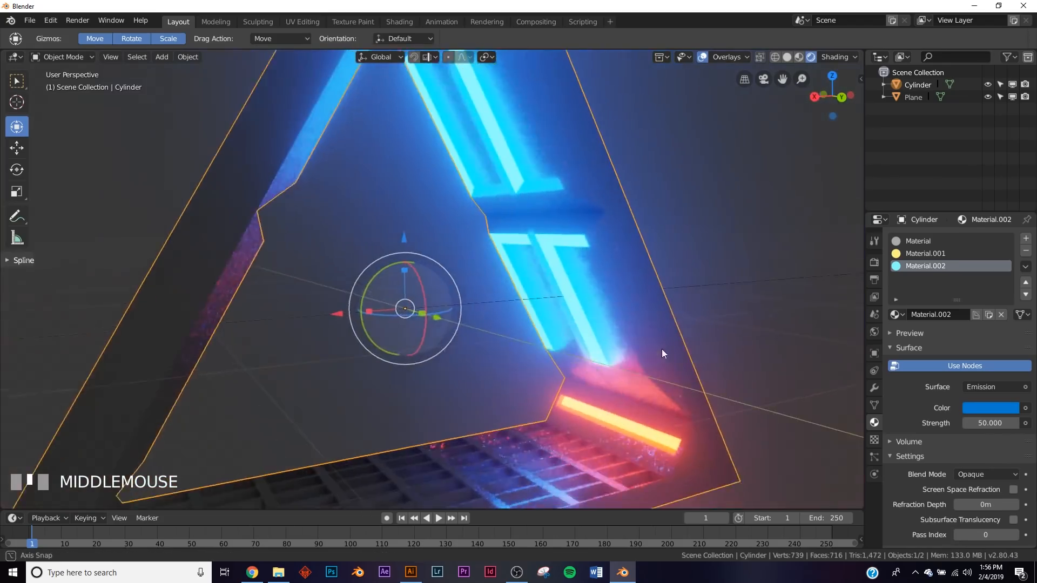
Step: Examine the glowing frame from several angles in Rendered shading and switch the viewport back to Solid
{"action": "middle_click_drag", "start_coordinate": [662, 349], "coordinate": [644, 378]}
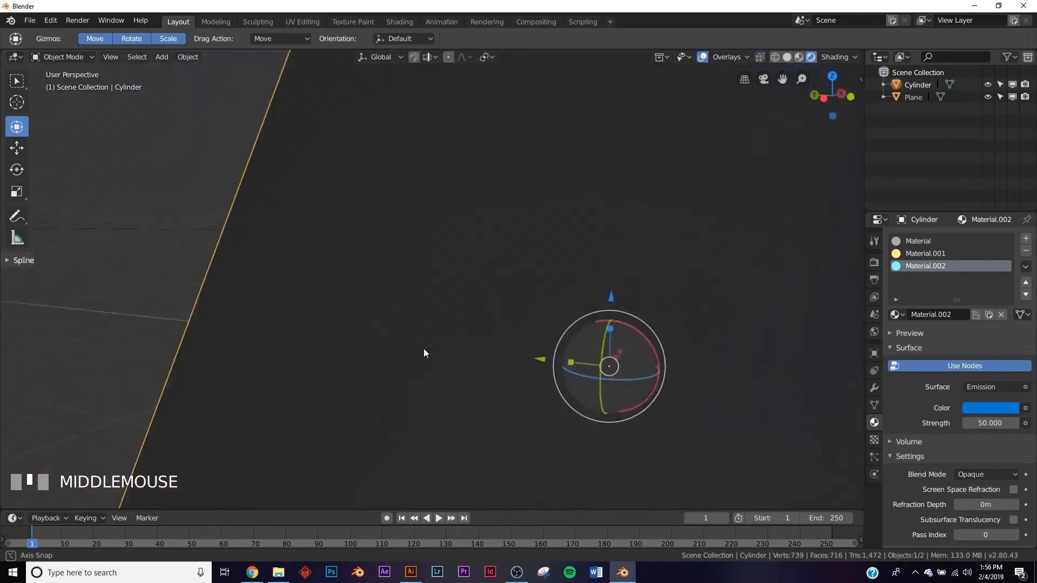
{"action": "mouse_move", "coordinate": [424, 353]}
{"action": "middle_mouse_down"}
{"action": "mouse_move", "coordinate": [403, 356]}
{"action": "mouse_move", "coordinate": [650, 345]}
{"action": "mouse_move", "coordinate": [530, 355]}
{"action": "middle_mouse_up"}
{"action": "scroll", "coordinate": [584, 350], "scroll_direction": "down", "scroll_amount": 3}
{"action": "key", "text": "z"}
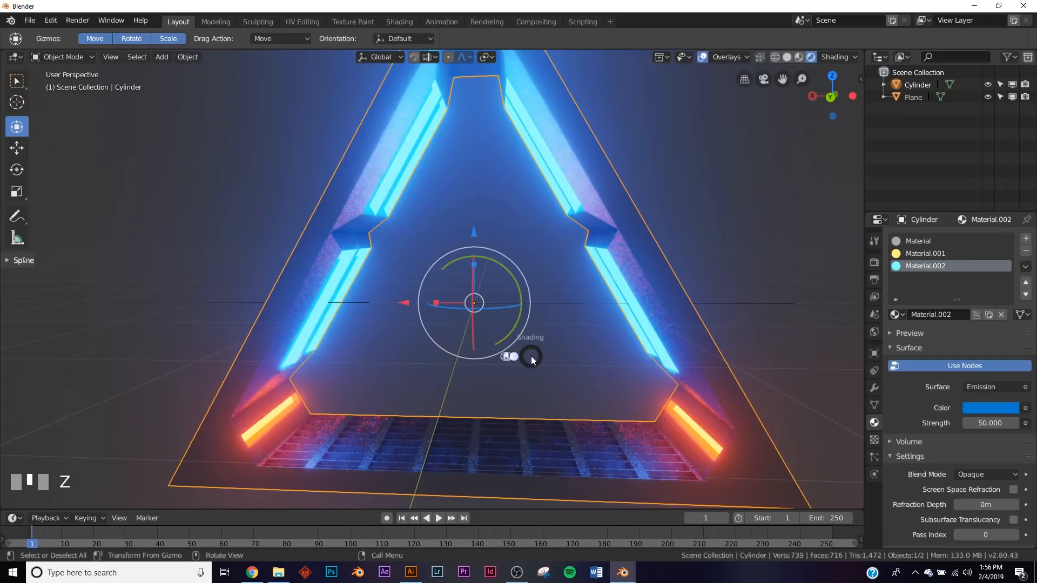
{"action": "scroll", "coordinate": [555, 400], "scroll_direction": "up", "scroll_amount": 2}
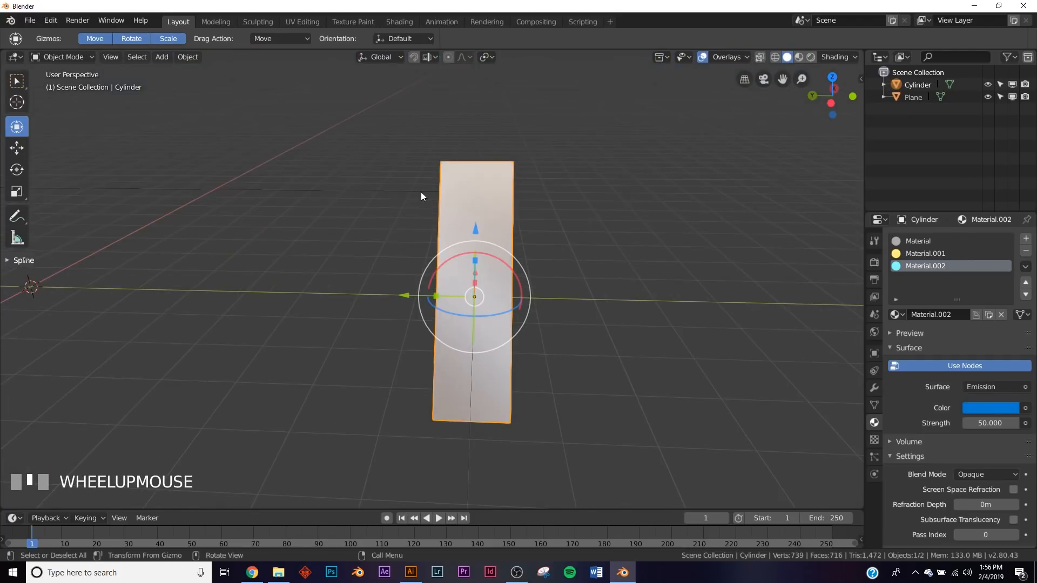
Step: Rename the triangular frame object Cylinder as tryangle in the scene collection
{"action": "left_click", "coordinate": [422, 196]}
{"action": "middle_click_drag", "start_coordinate": [422, 196], "coordinate": [525, 253]}
{"action": "scroll", "coordinate": [648, 303], "scroll_direction": "down", "scroll_amount": 3}
{"action": "left_click", "coordinate": [302, 243]}
{"action": "middle_click_drag", "start_coordinate": [426, 277], "coordinate": [452, 272]}
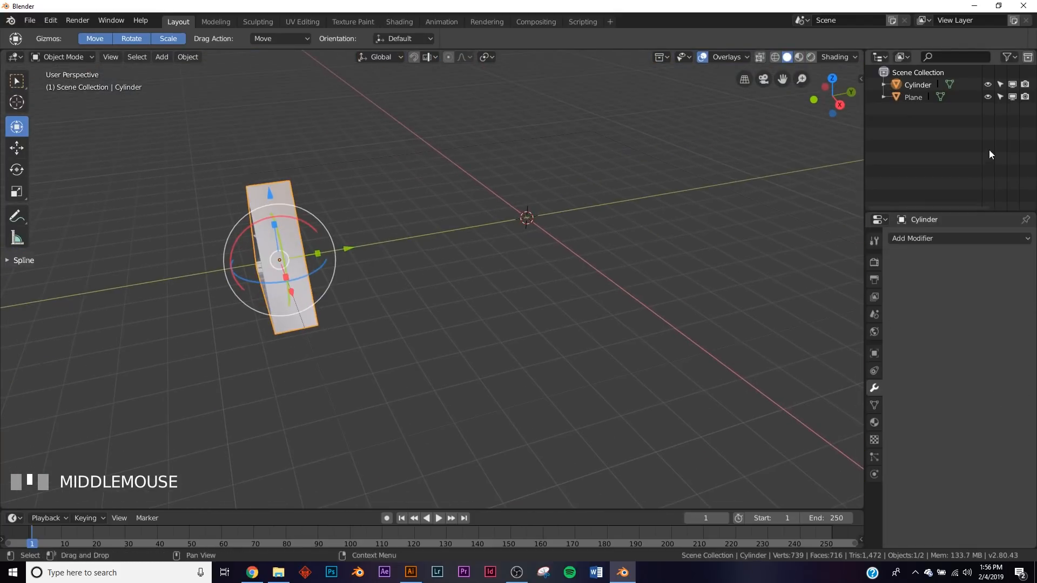
{"action": "double_click", "coordinate": [918, 86]}
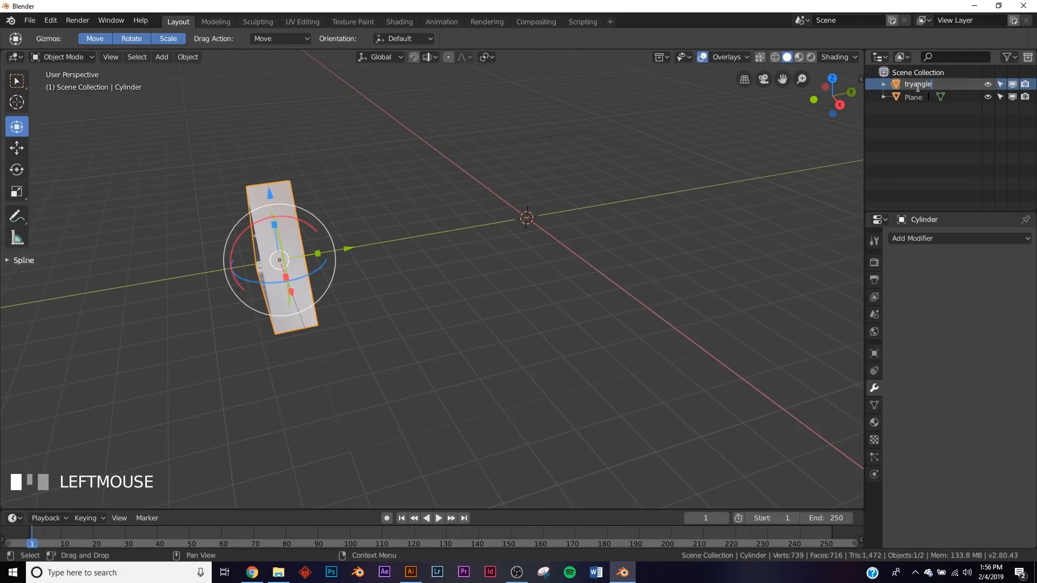
{"action": "key", "text": "KP_Enter"}
{"action": "middle_click_drag", "start_coordinate": [611, 303], "coordinate": [491, 289]}
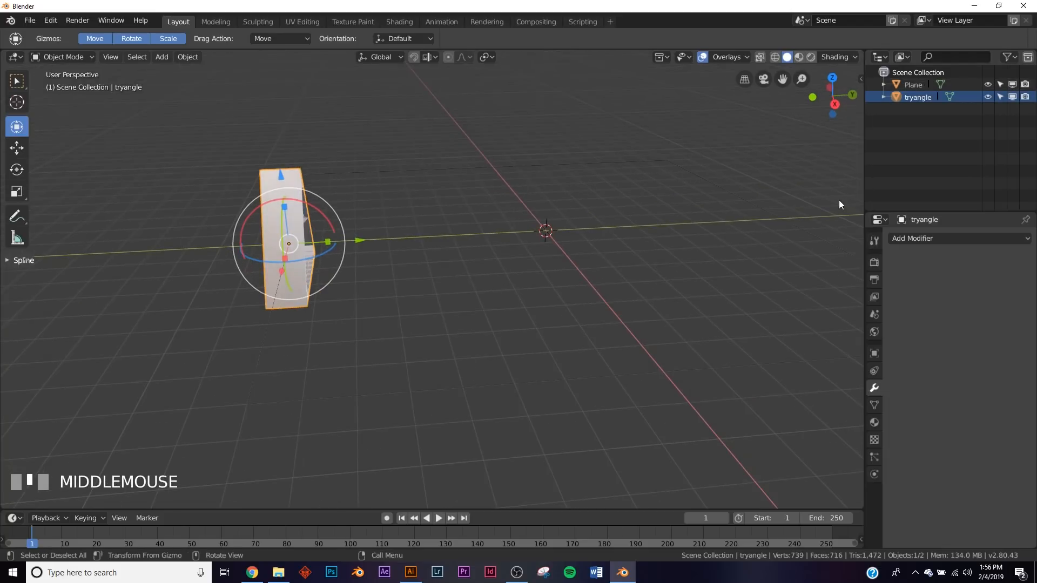
Step: Add an Array modifier to the triangular frame and set its relative X offset to 0
{"action": "left_click", "coordinate": [929, 240]}
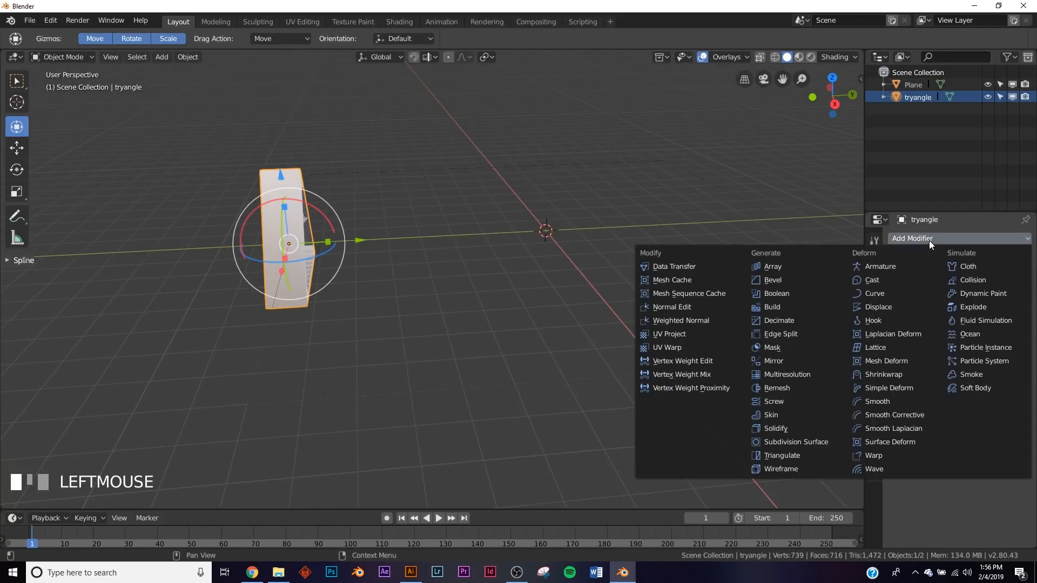
{"action": "left_click", "coordinate": [783, 265]}
{"action": "middle_click_drag", "start_coordinate": [365, 283], "coordinate": [395, 277]}
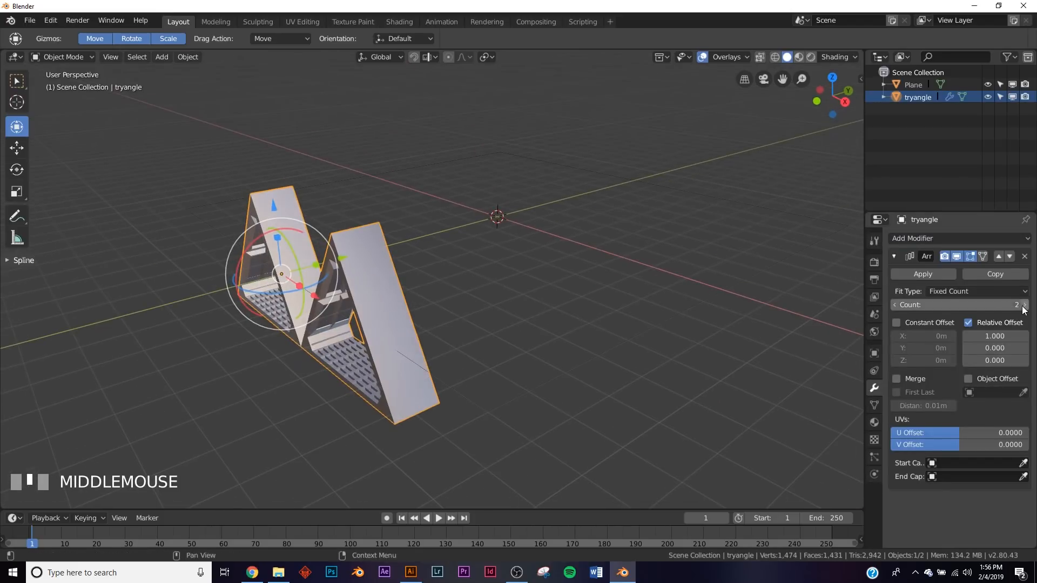
{"action": "left_click", "coordinate": [995, 336]}
{"action": "type", "text": "0"}
{"action": "key", "text": "KP_Enter"}
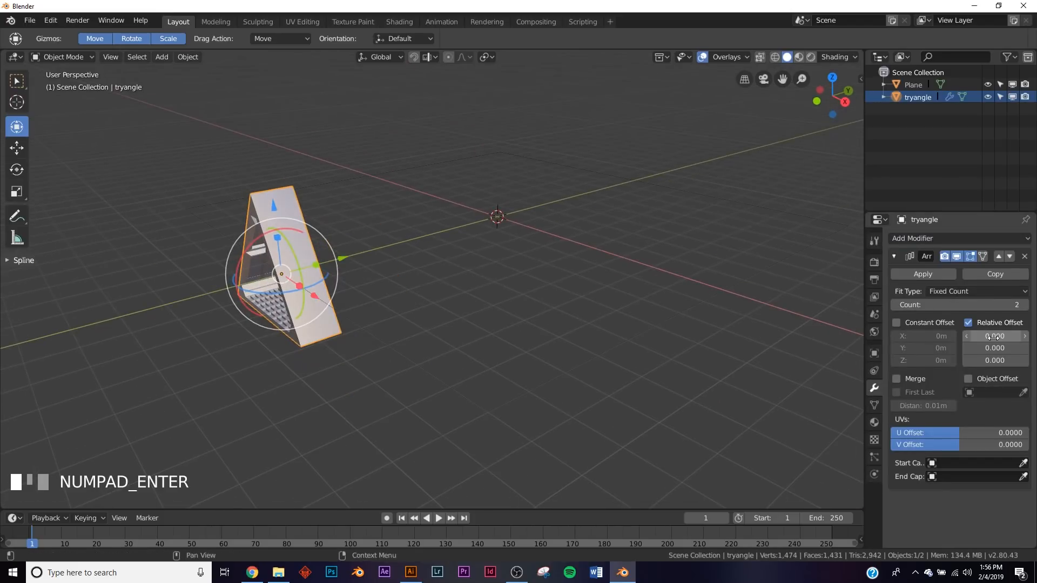
Step: Try spacing the two array copies along the tunnel axis with a relative Z offset of -2
{"action": "left_click_drag", "start_coordinate": [995, 348], "coordinate": [951, 360]}
{"action": "key", "text": "ctrl+z"}
{"action": "middle_click_drag", "start_coordinate": [432, 254], "coordinate": [466, 250]}
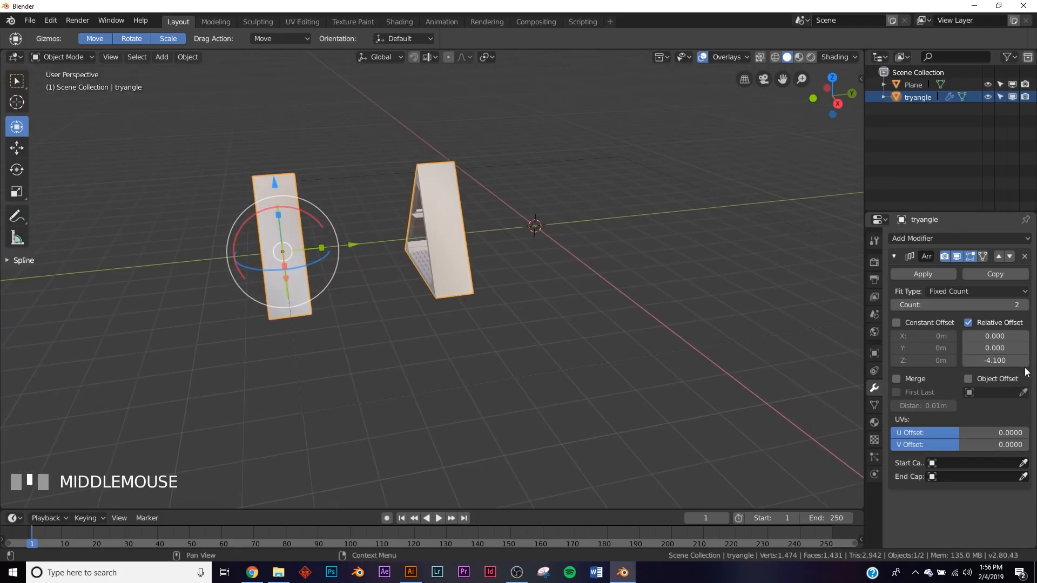
{"action": "left_click", "coordinate": [999, 361]}
{"action": "type", "text": "1"}
{"action": "key", "text": "KP_Enter"}
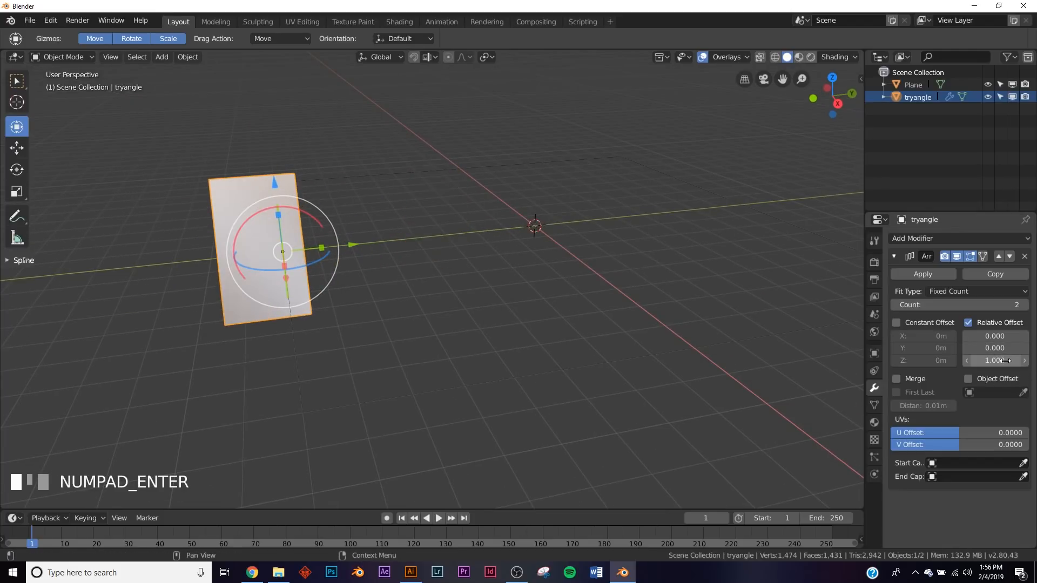
{"action": "left_click_drag", "start_coordinate": [999, 360], "coordinate": [973, 360]}
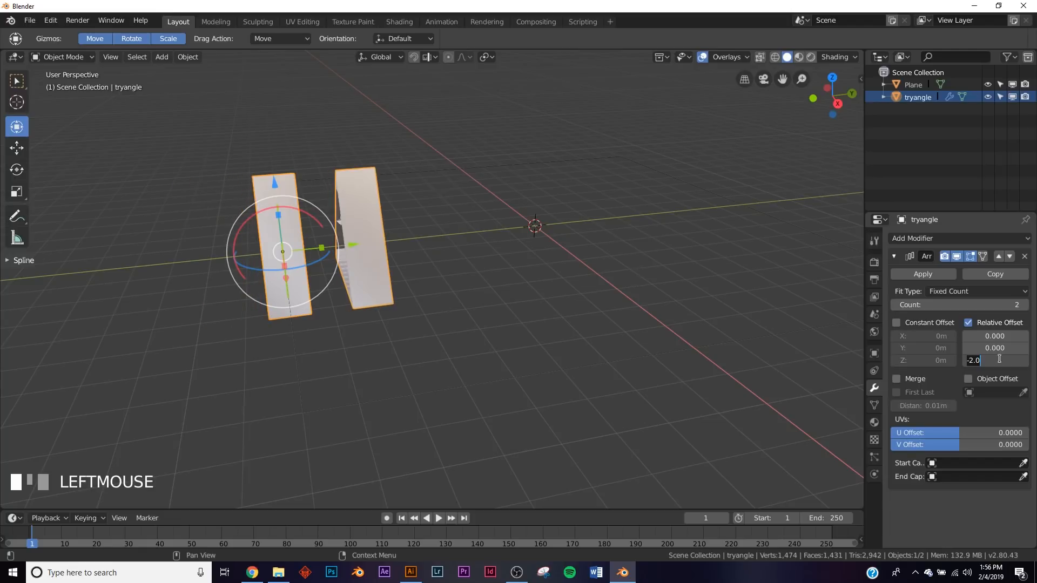
{"action": "type", "text": "-2"}
{"action": "key", "text": "KP_Enter"}
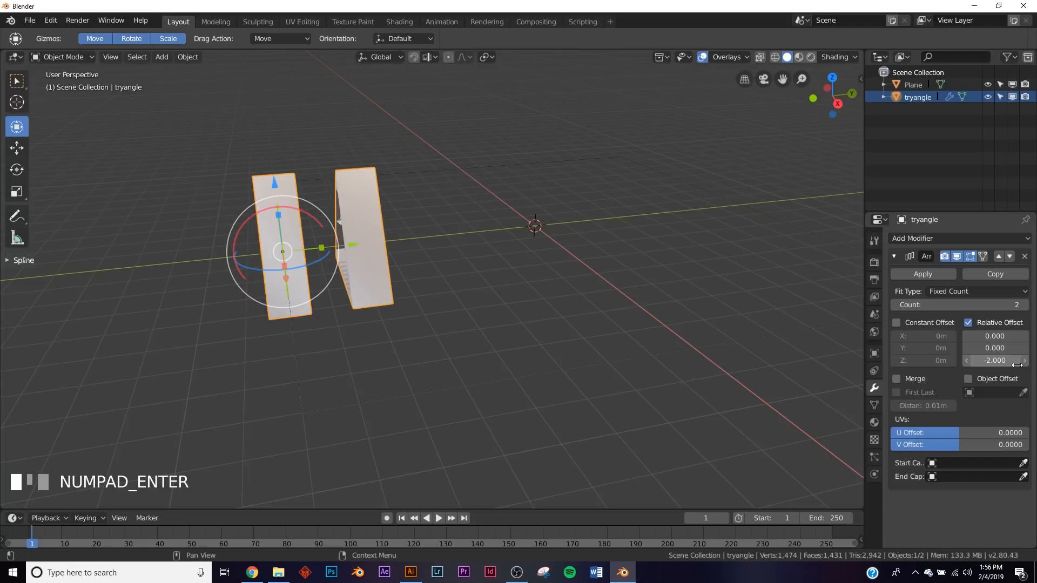
Step: Set the array's count to 8 and its relative Z offset to 0
{"action": "left_click_drag", "start_coordinate": [997, 305], "coordinate": [1012, 305]}
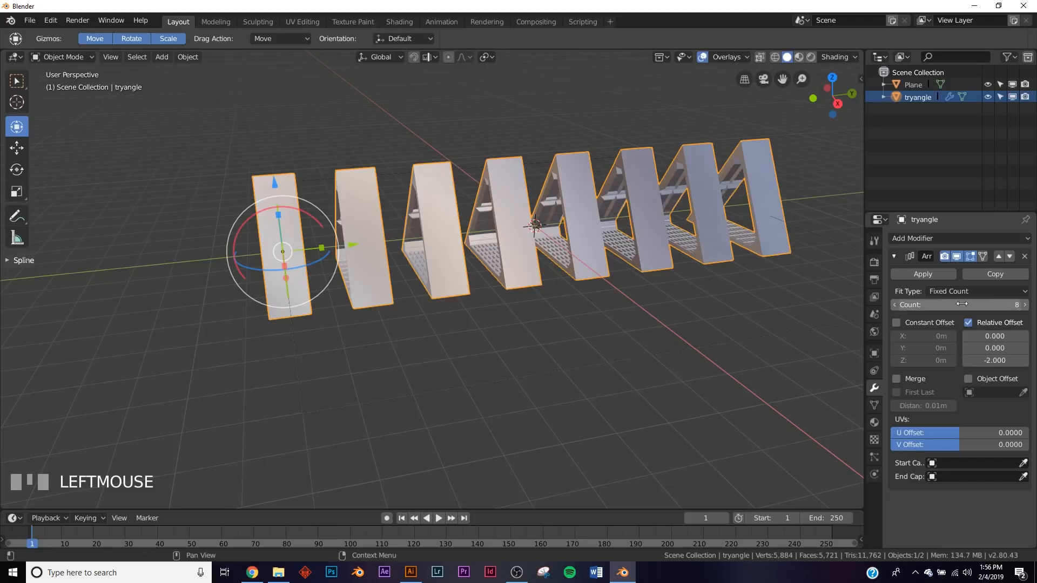
{"action": "middle_click_drag", "start_coordinate": [468, 312], "coordinate": [447, 301]}
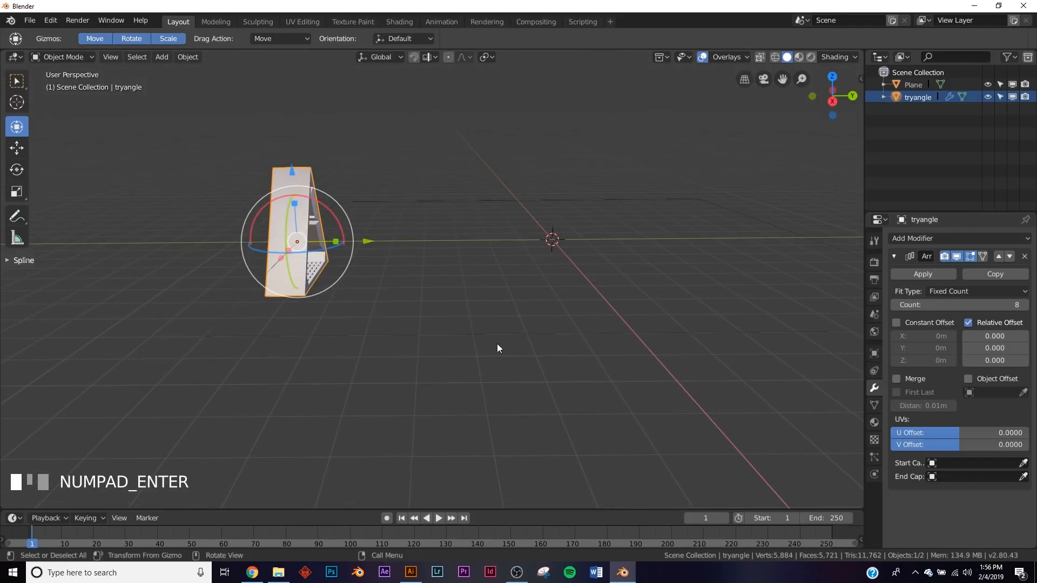
{"action": "middle_click_drag", "start_coordinate": [254, 309], "coordinate": [385, 300]}
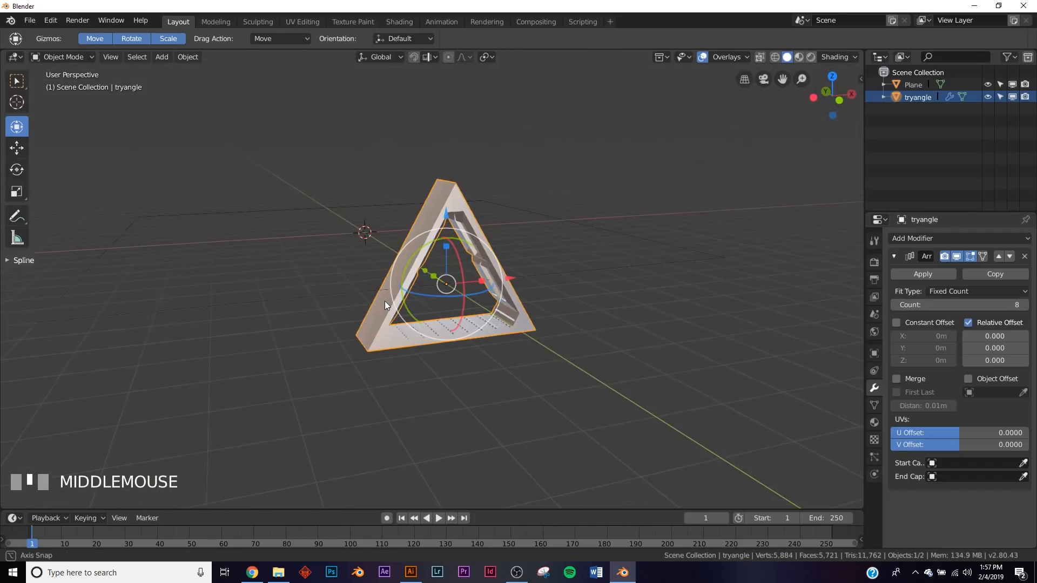
{"action": "middle_click_drag", "start_coordinate": [431, 345], "coordinate": [415, 343]}
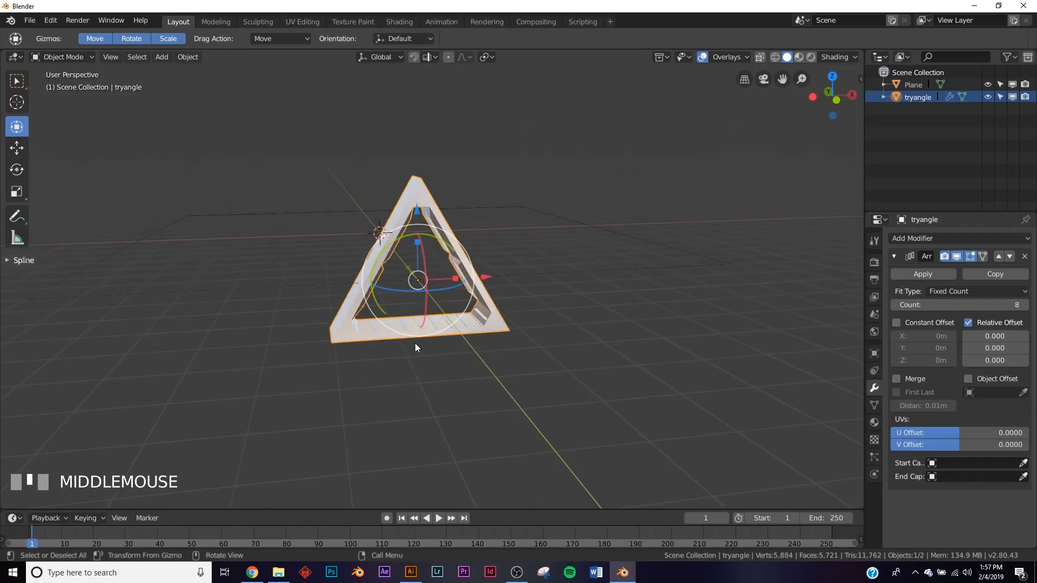
Step: Apply the location, rotation and scale of the triangular frame so its origin sits at the world origin
{"action": "key", "text": "ctrl+a"}
{"action": "left_click", "coordinate": [411, 342]}
{"action": "key", "text": "ctrl+a"}
{"action": "left_click", "coordinate": [395, 354]}
{"action": "key", "text": "ctrl+a"}
{"action": "left_click", "coordinate": [374, 369]}
{"action": "middle_click_drag", "start_coordinate": [405, 370], "coordinate": [384, 338]}
Step: Add a Plain Axes empty at the world origin and move it along the Y axis to -8 m
{"action": "key", "text": "shift+a"}
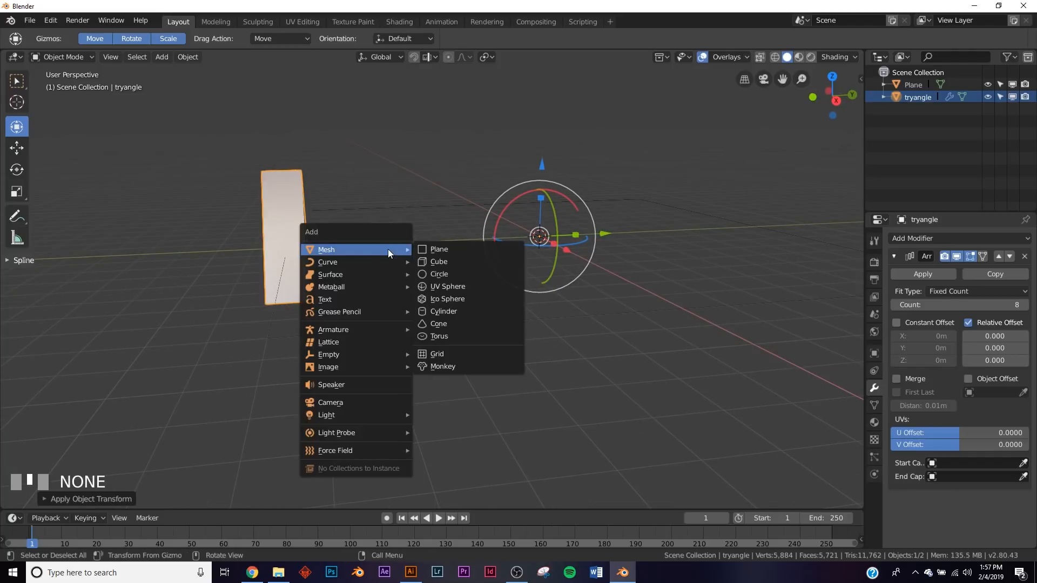
{"action": "mouse_move", "coordinate": [343, 355]}
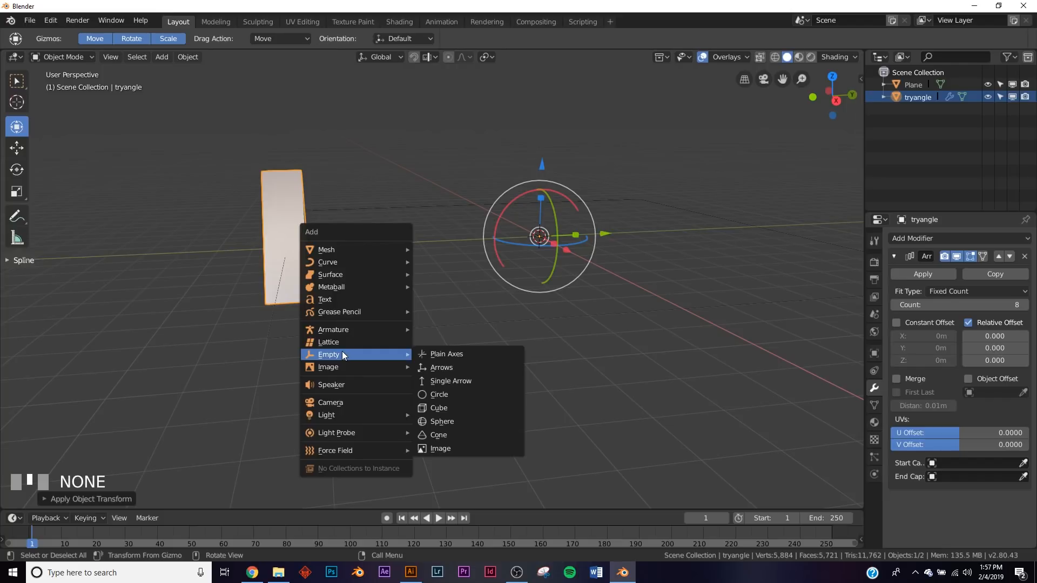
{"action": "left_click", "coordinate": [447, 354]}
{"action": "middle_click_drag", "start_coordinate": [506, 307], "coordinate": [482, 298]}
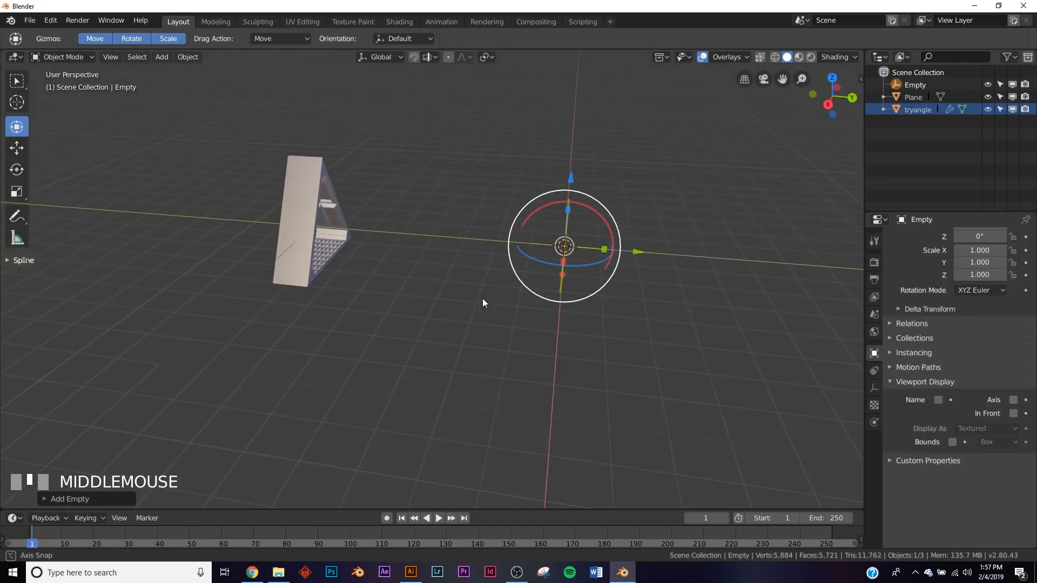
{"action": "left_click_drag", "start_coordinate": [640, 253], "coordinate": [535, 252], "text": "ctrl"}
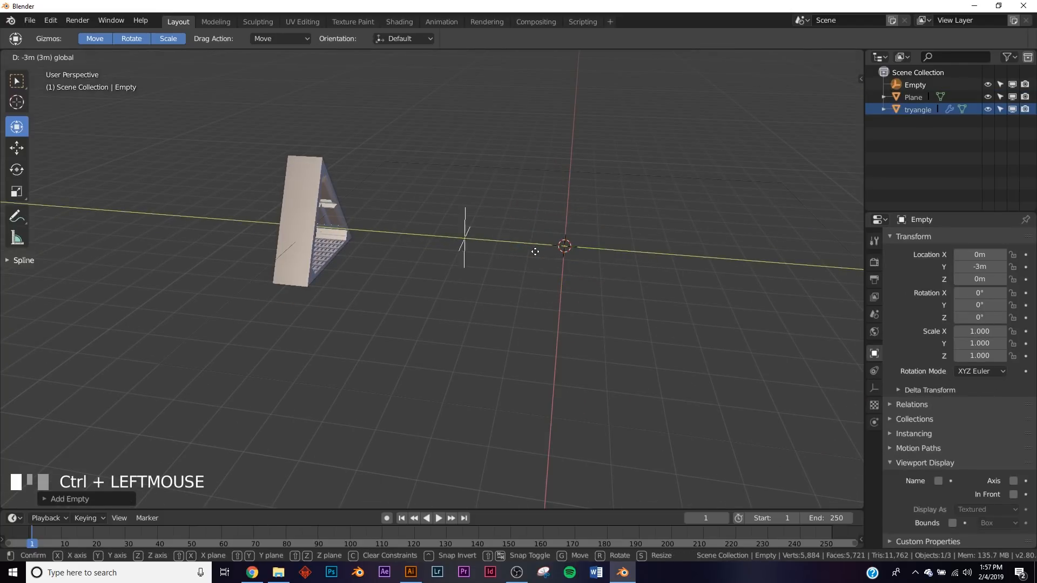
{"action": "left_click_drag", "start_coordinate": [386, 239], "coordinate": [358, 241], "text": "ctrl"}
{"action": "middle_click_drag", "start_coordinate": [357, 240], "coordinate": [468, 233]}
{"action": "left_click", "coordinate": [471, 352]}
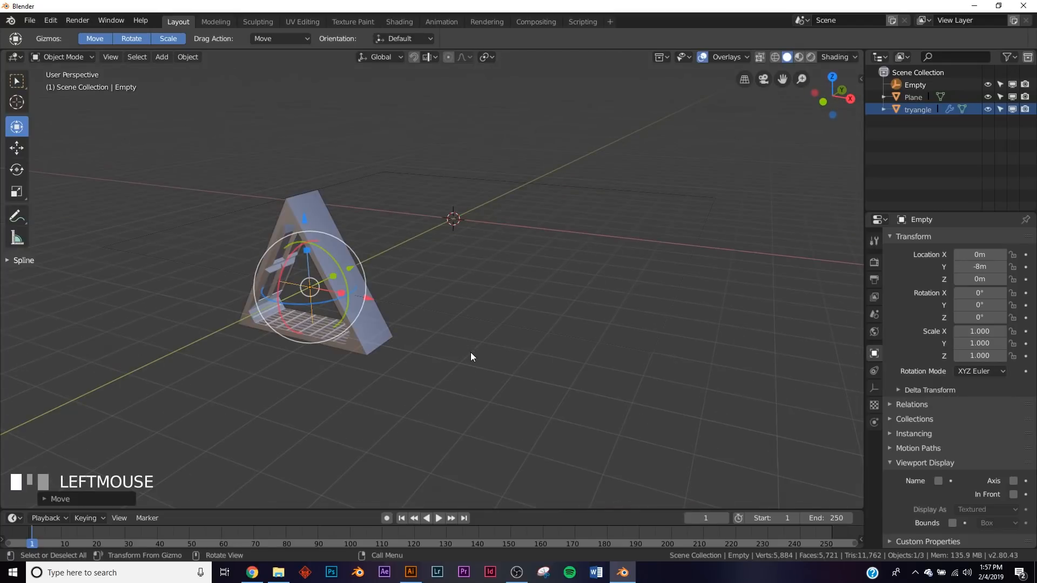
{"action": "left_click", "coordinate": [918, 98]}
{"action": "middle_click_drag", "start_coordinate": [281, 338], "coordinate": [403, 304]}
{"action": "scroll", "coordinate": [387, 297], "scroll_direction": "up", "scroll_amount": 3}
{"action": "left_click", "coordinate": [323, 319]}
{"action": "left_click", "coordinate": [606, 270]}
{"action": "middle_click_drag", "start_coordinate": [606, 270], "coordinate": [468, 302]}
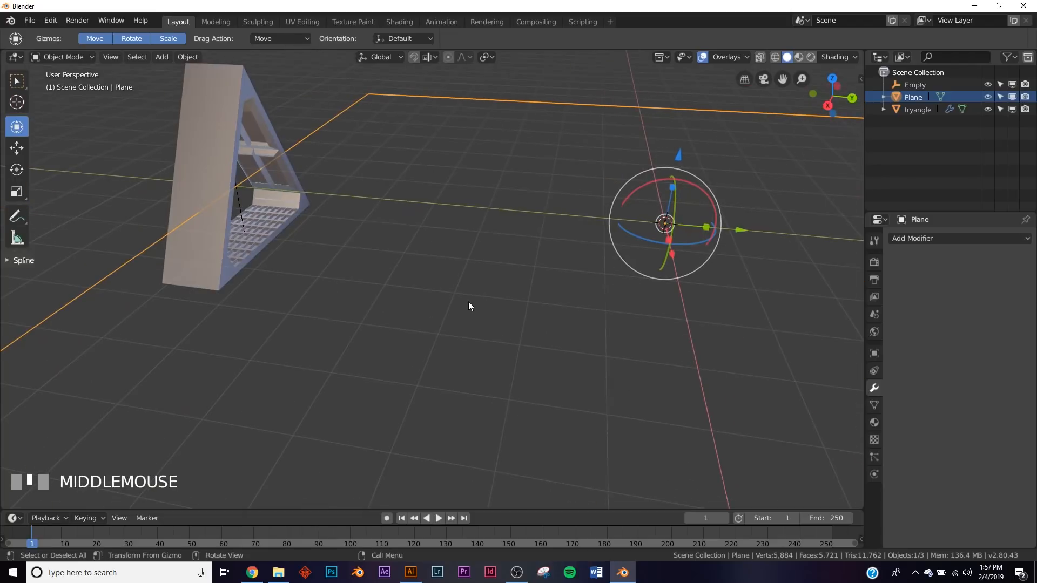
Step: Turn off Relative Offset in the frame's Array modifier and enable Object Offset with Empty as the offset object
{"action": "left_click", "coordinate": [223, 134]}
{"action": "scroll", "coordinate": [734, 290], "scroll_direction": "down", "scroll_amount": 2}
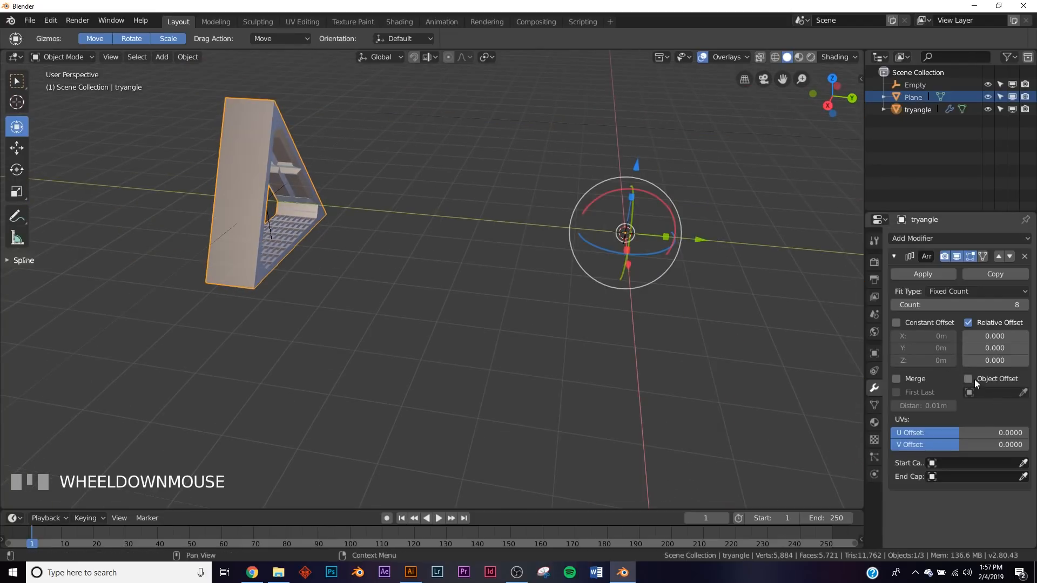
{"action": "left_click", "coordinate": [969, 322]}
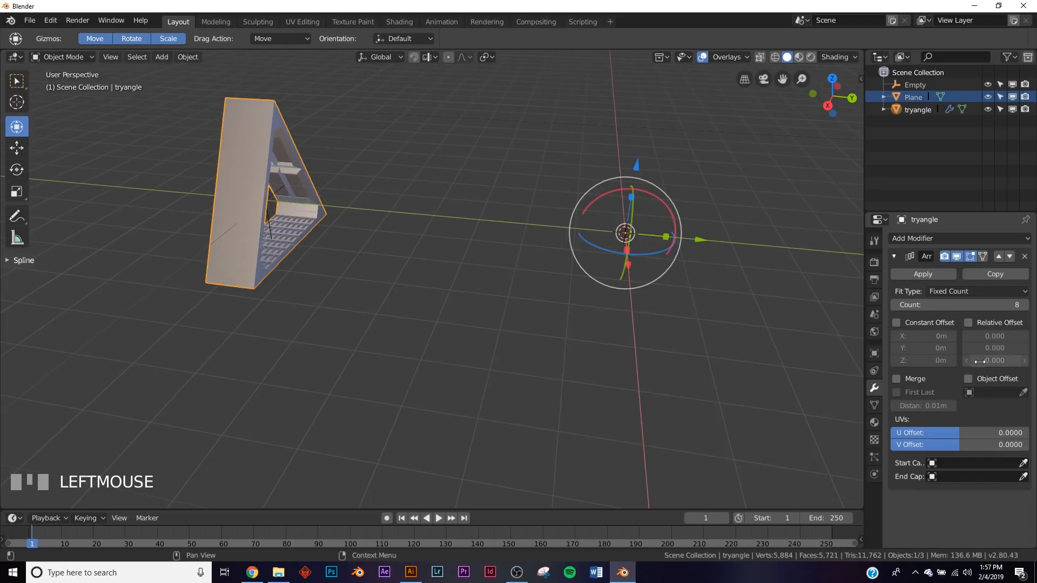
{"action": "left_click", "coordinate": [968, 378]}
{"action": "left_click", "coordinate": [985, 392]}
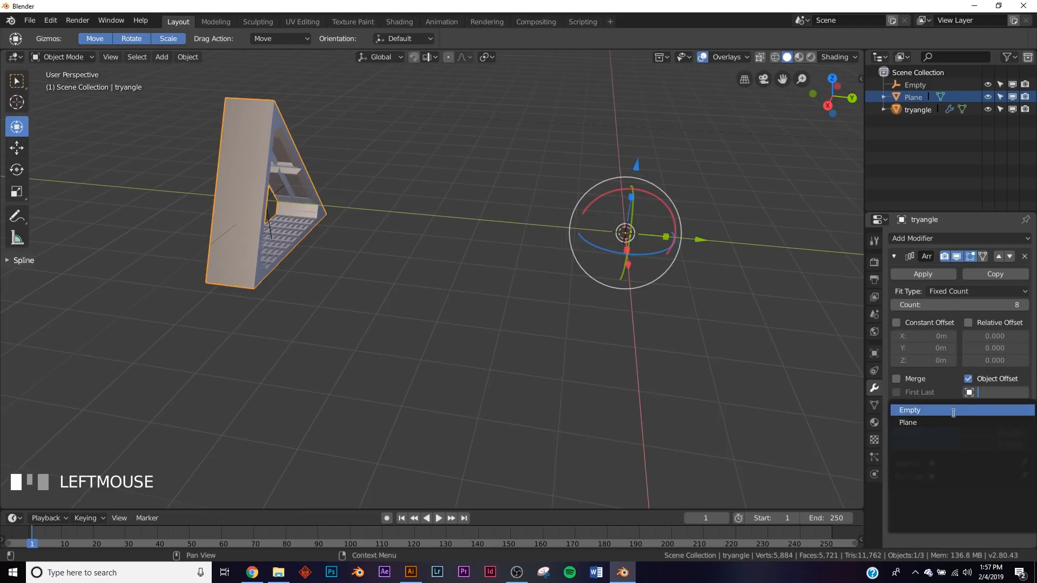
{"action": "left_click", "coordinate": [912, 410]}
{"action": "scroll", "coordinate": [256, 150], "scroll_direction": "down", "scroll_amount": 8}
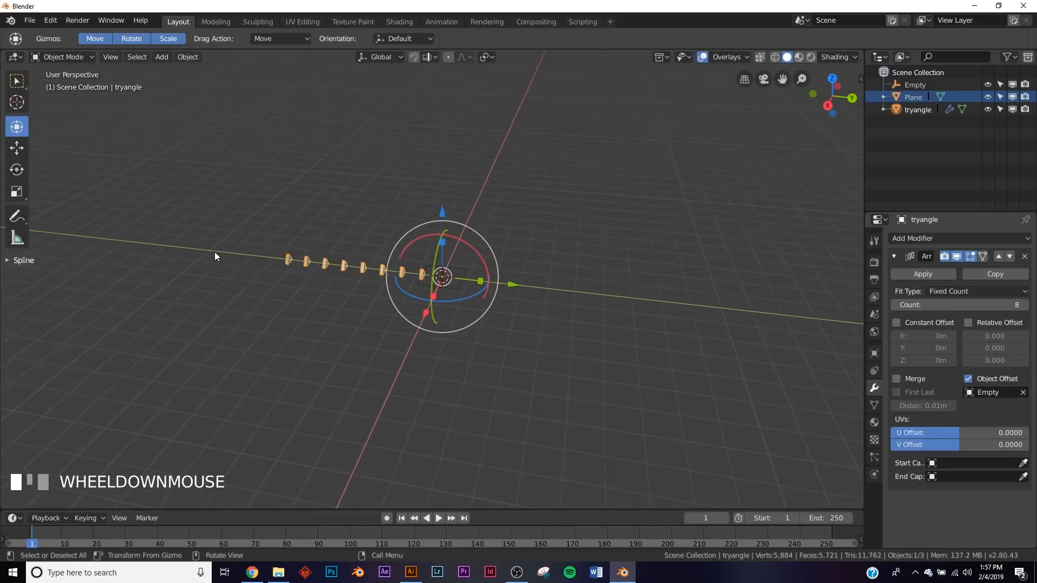
{"action": "scroll", "coordinate": [237, 265], "scroll_direction": "up", "scroll_amount": 3}
{"action": "scroll", "coordinate": [252, 267], "scroll_direction": "up", "scroll_amount": 2}
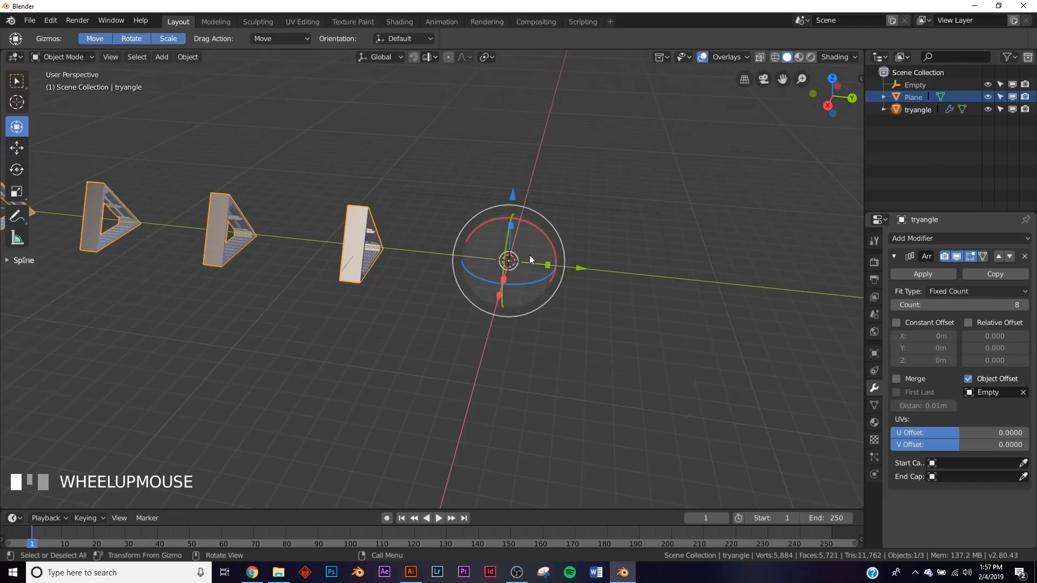
Step: Reset the Empty's Y location to 0 m and move it along Y to 2 m to space the frames evenly
{"action": "left_click", "coordinate": [895, 86]}
{"action": "left_click_drag", "start_coordinate": [452, 258], "coordinate": [562, 283]}
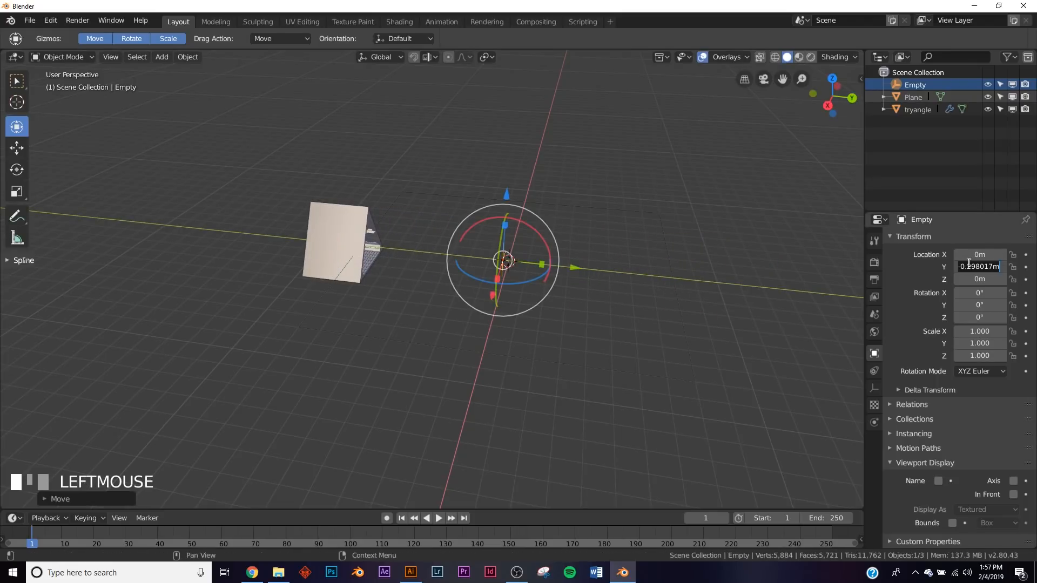
{"action": "left_click", "coordinate": [970, 265]}
{"action": "type", "text": "0"}
{"action": "key", "text": "KP_Enter"}
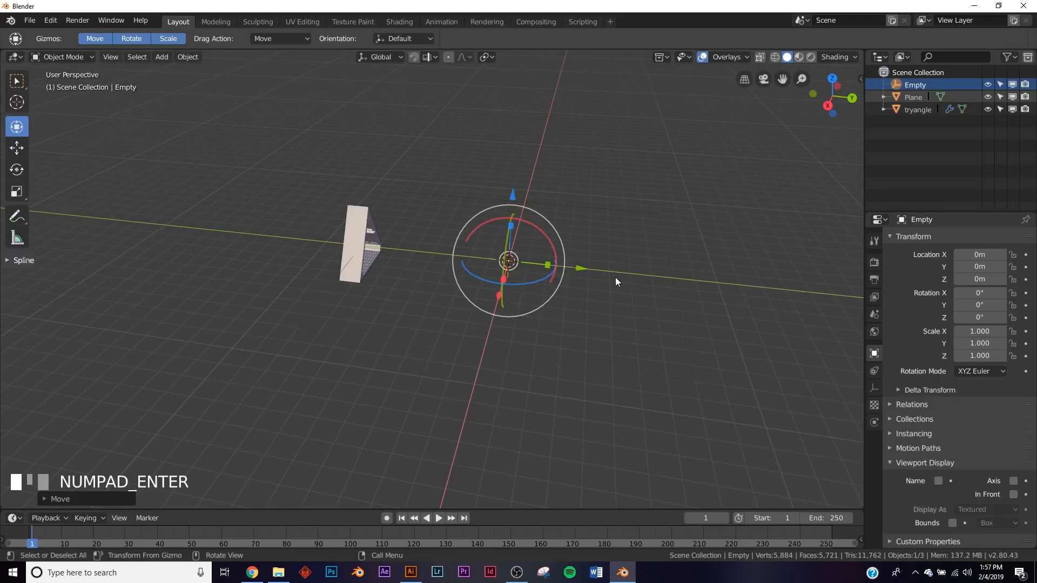
{"action": "left_click_drag", "start_coordinate": [582, 275], "coordinate": [625, 275], "text": "ctrl"}
{"action": "middle_click_drag", "start_coordinate": [625, 276], "coordinate": [682, 258]}
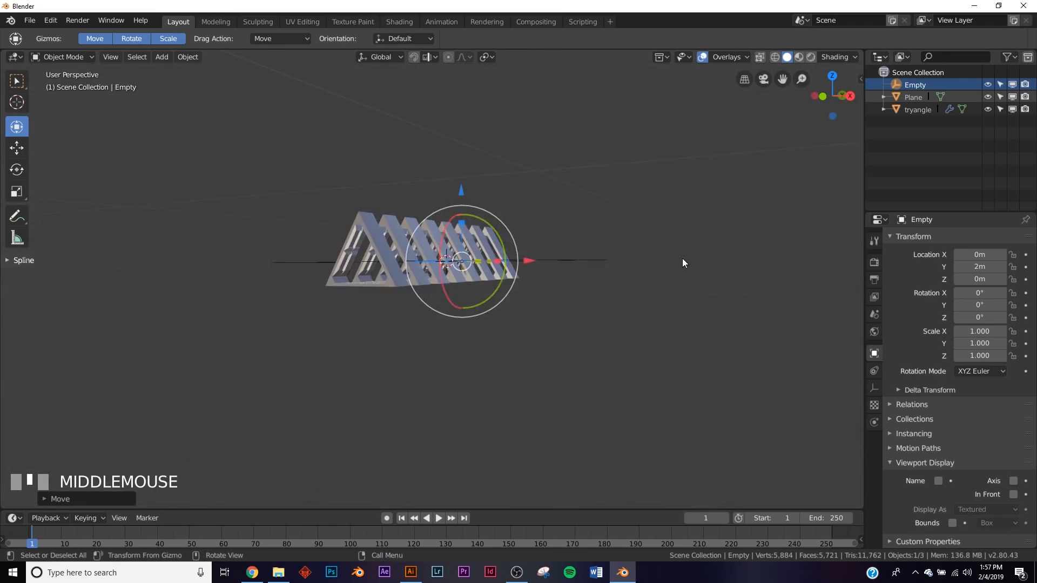
Step: Try twisting the arrayed tunnel by rotating the Empty about the Y axis to 5.1°
{"action": "scroll", "coordinate": [301, 268], "scroll_direction": "up", "scroll_amount": 6}
{"action": "middle_click_drag", "start_coordinate": [303, 266], "coordinate": [303, 215]}
{"action": "scroll", "coordinate": [302, 215], "scroll_direction": "up", "scroll_amount": 3}
{"action": "scroll", "coordinate": [315, 224], "scroll_direction": "down", "scroll_amount": 6}
{"action": "mouse_move", "coordinate": [982, 292]}
{"action": "left_mouse_down"}
{"action": "mouse_move", "coordinate": [972, 304]}
{"action": "mouse_move", "coordinate": [986, 304]}
{"action": "mouse_move", "coordinate": [958, 304]}
{"action": "mouse_move", "coordinate": [980, 304]}
{"action": "left_mouse_up"}
{"action": "key", "text": "ctrl+z"}
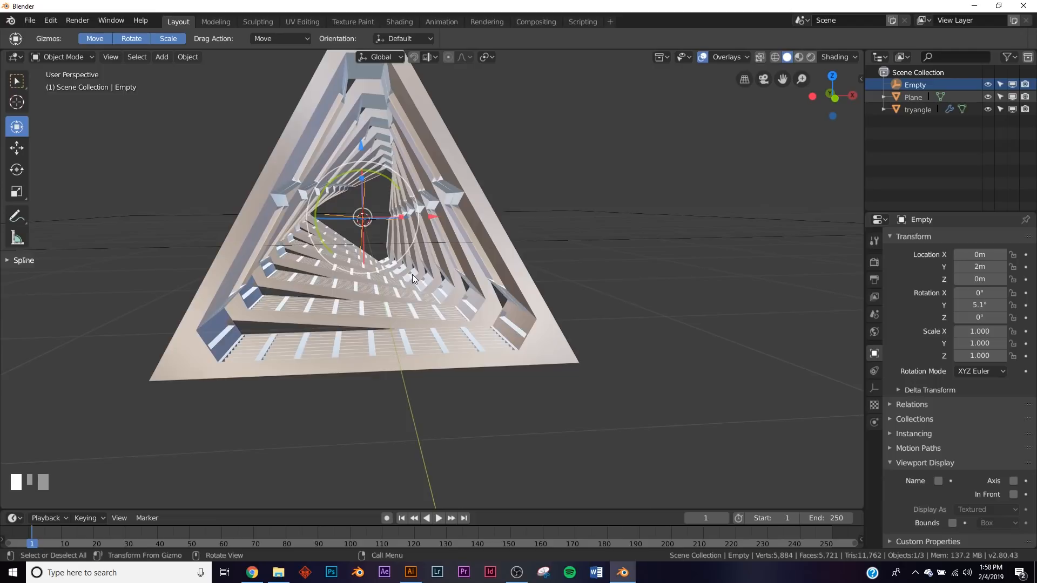
{"action": "mouse_move", "coordinate": [980, 304]}
{"action": "left_mouse_down"}
{"action": "mouse_move", "coordinate": [959, 305]}
{"action": "mouse_move", "coordinate": [985, 305]}
{"action": "left_mouse_up"}
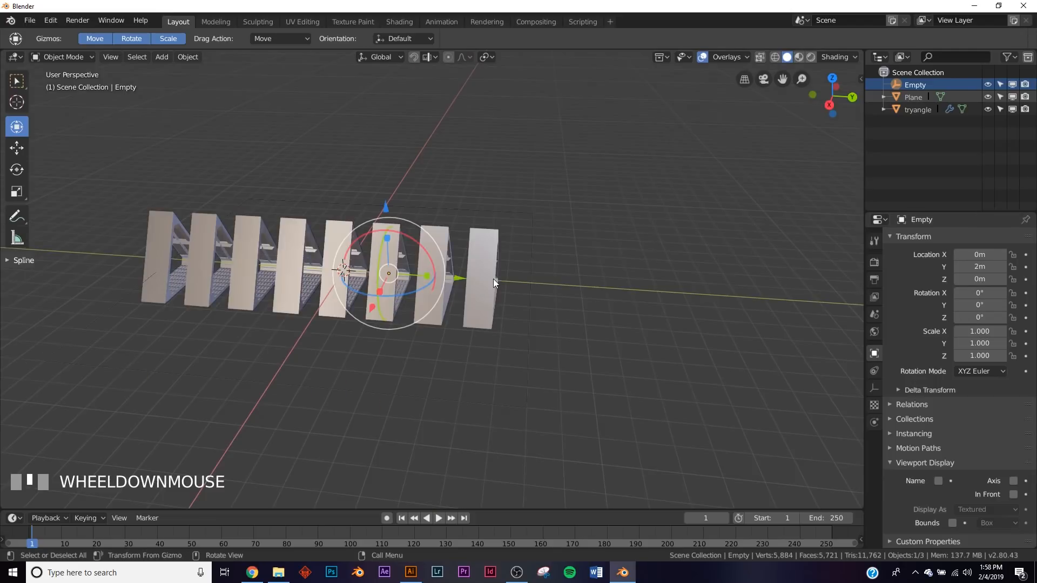
Step: Move the Plane and tryangle objects together into a new collection named "wahatever"
{"action": "left_click", "coordinate": [488, 254]}
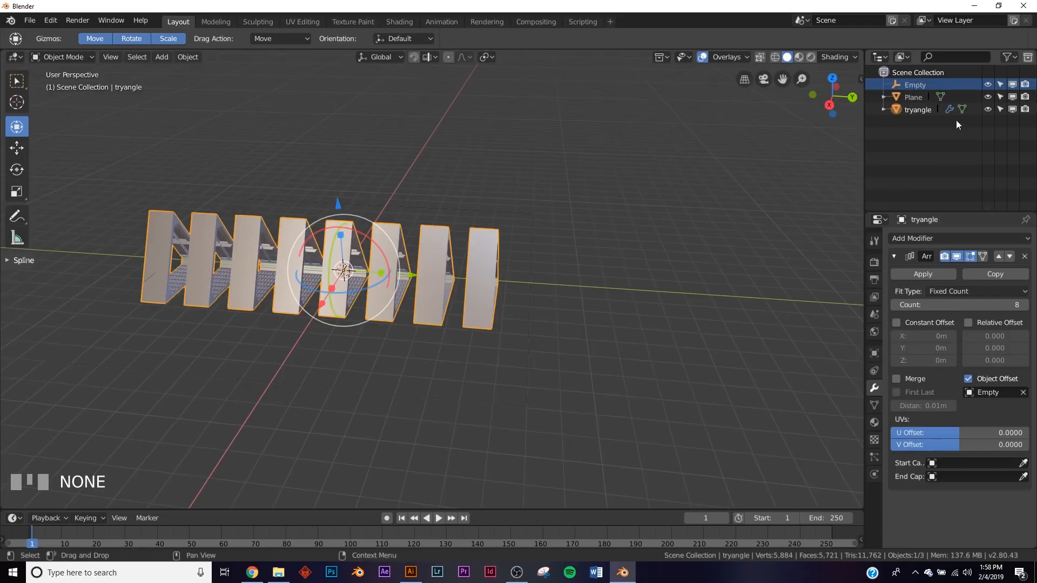
{"action": "left_click", "coordinate": [916, 97]}
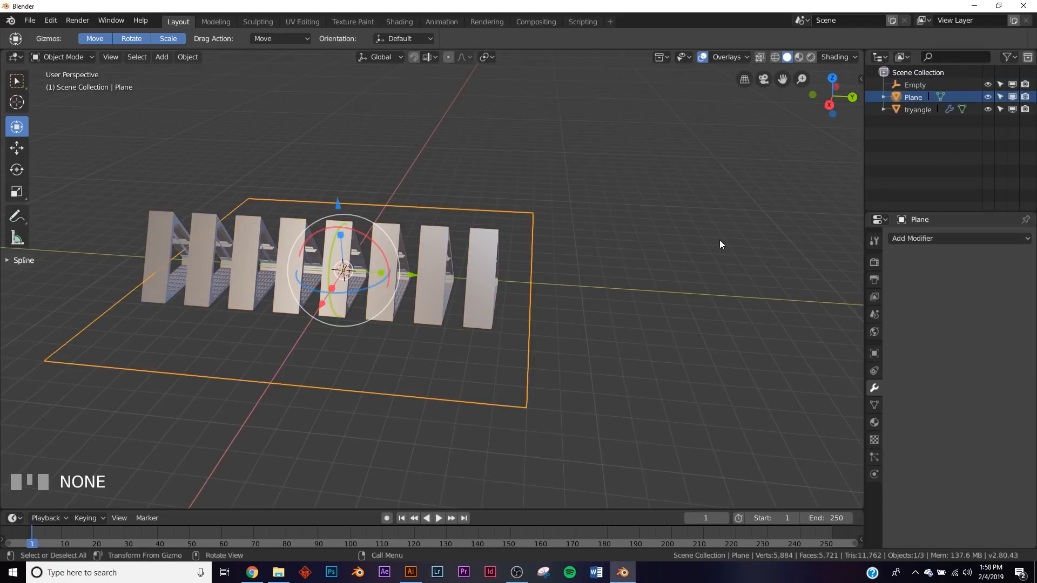
{"action": "left_click", "coordinate": [919, 111]}
{"action": "left_click", "coordinate": [916, 98], "text": "shift"}
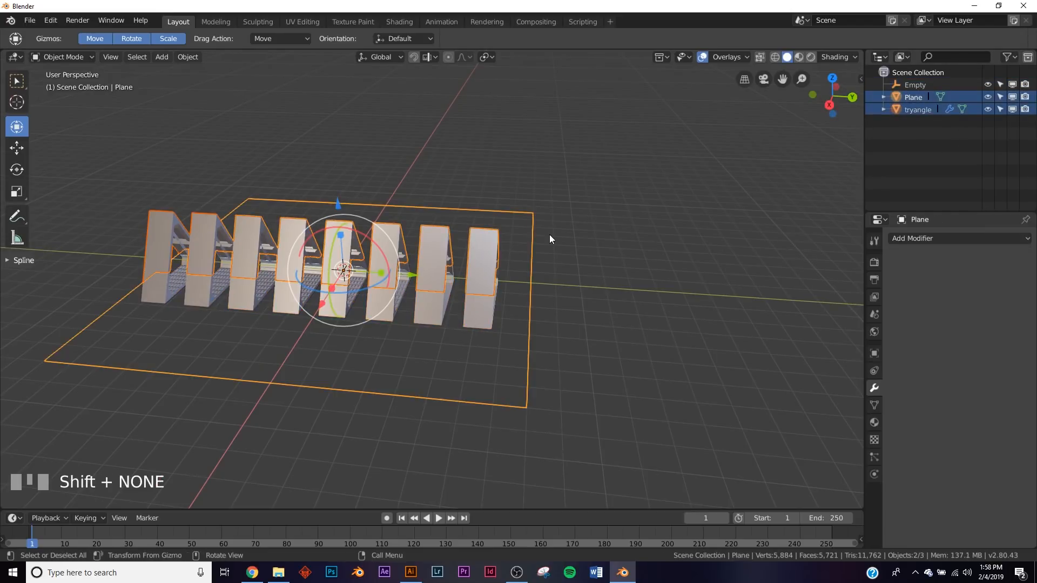
{"action": "left_click", "coordinate": [921, 110]}
{"action": "left_click", "coordinate": [918, 97], "text": "shift"}
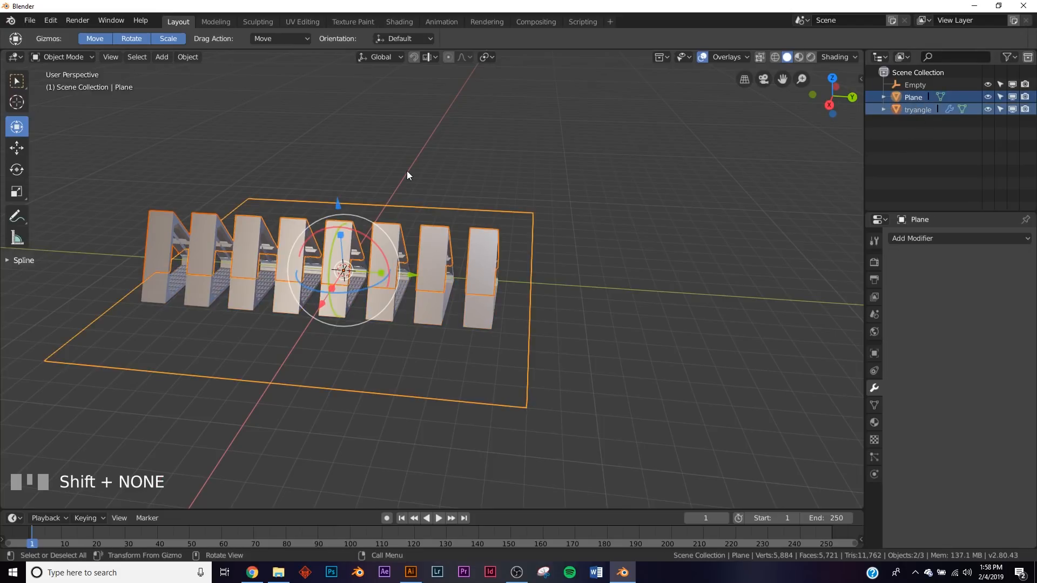
{"action": "key", "text": "m"}
{"action": "left_click", "coordinate": [380, 195]}
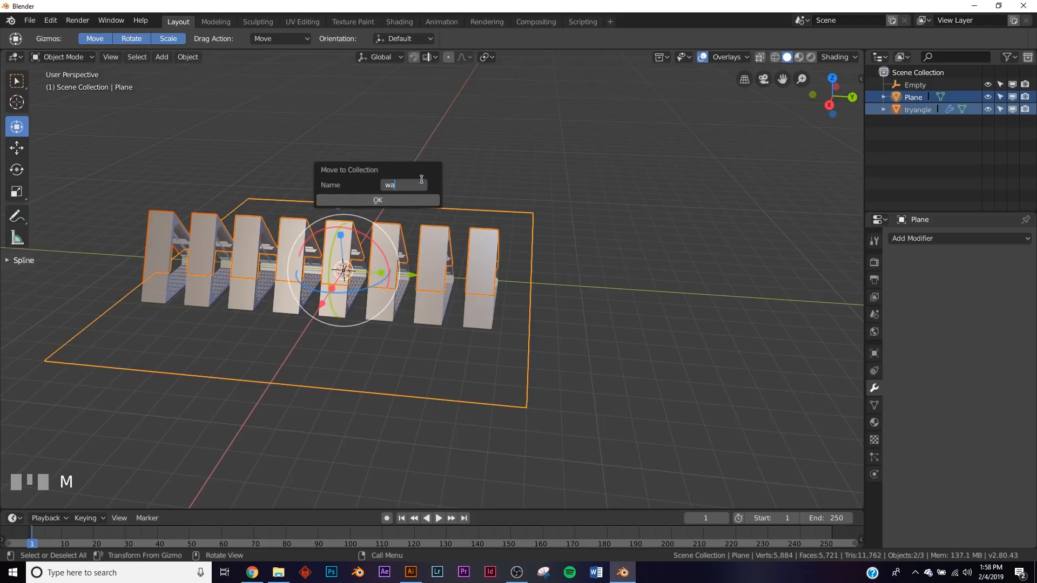
{"action": "left_click", "coordinate": [393, 198]}
Step: Add a collection instance of "wahatever" and move it along Y to 16 m so it continues the row of frames
{"action": "mouse_move", "coordinate": [406, 249]}
{"action": "middle_mouse_down"}
{"action": "mouse_move", "coordinate": [410, 262]}
{"action": "mouse_move", "coordinate": [470, 265]}
{"action": "mouse_move", "coordinate": [426, 245]}
{"action": "middle_mouse_up"}
{"action": "left_click", "coordinate": [747, 262]}
{"action": "middle_click_drag", "start_coordinate": [747, 262], "coordinate": [491, 274]}
{"action": "key", "text": "shift+a"}
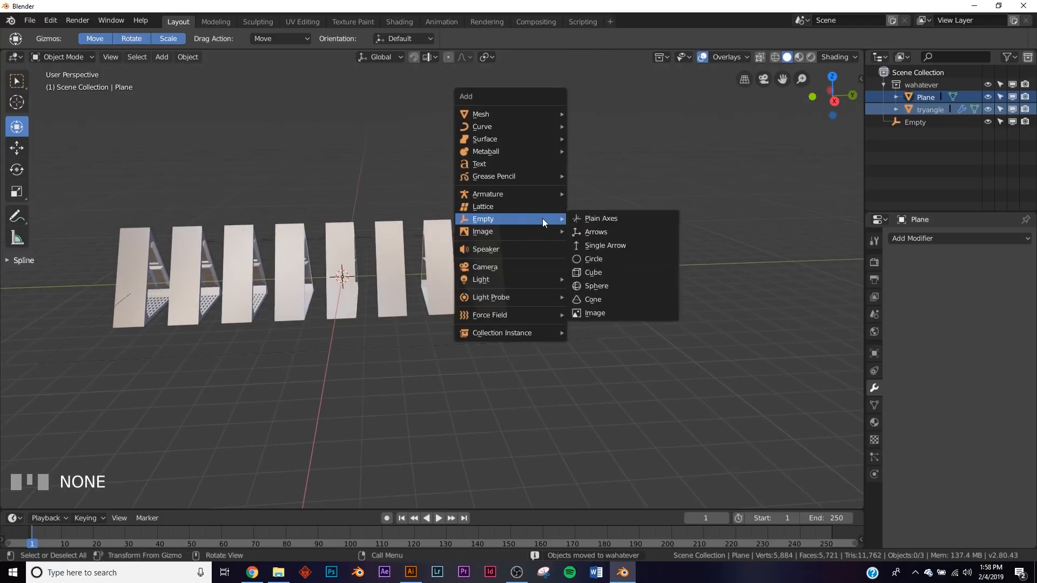
{"action": "mouse_move", "coordinate": [506, 336]}
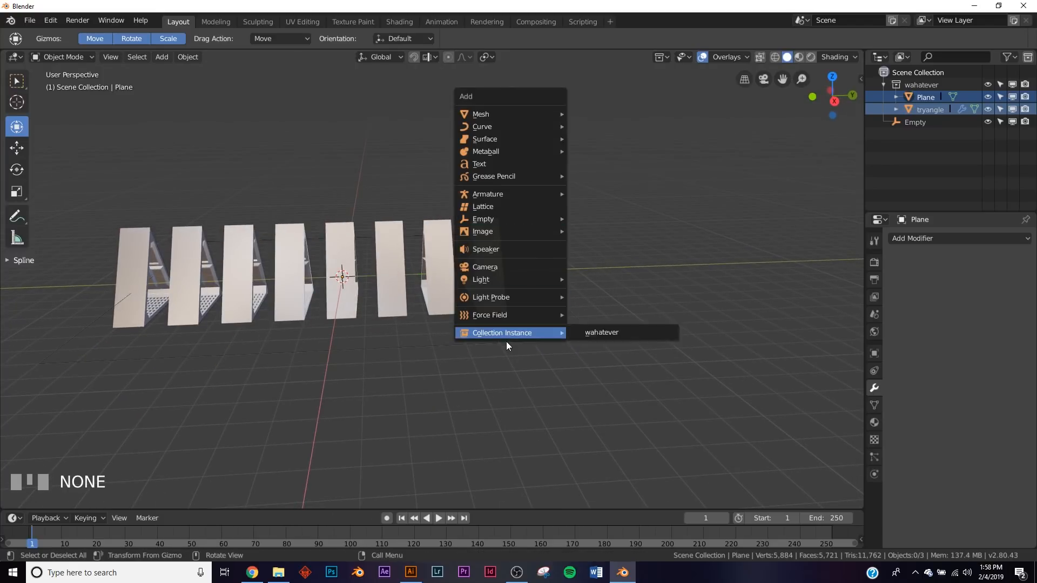
{"action": "left_click", "coordinate": [605, 332]}
{"action": "scroll", "coordinate": [414, 291], "scroll_direction": "down", "scroll_amount": 2}
{"action": "left_click_drag", "start_coordinate": [429, 277], "coordinate": [727, 267], "text": "ctrl"}
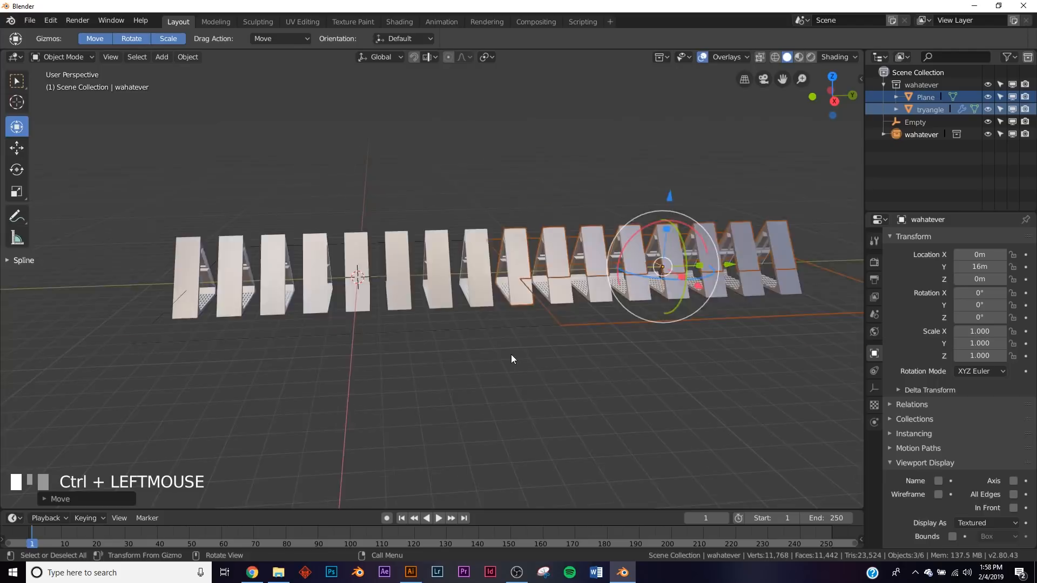
{"action": "scroll", "coordinate": [562, 372], "scroll_direction": "up", "scroll_amount": 2}
{"action": "scroll", "coordinate": [738, 311], "scroll_direction": "down", "scroll_amount": 2}
{"action": "middle_click_drag", "start_coordinate": [730, 311], "coordinate": [651, 307], "text": "shift"}
{"action": "mouse_move", "coordinate": [728, 255]}
{"action": "left_mouse_down", "text": "ctrl"}
{"action": "mouse_move", "coordinate": [738, 257]}
{"action": "mouse_move", "coordinate": [719, 259]}
{"action": "mouse_move", "coordinate": [756, 261]}
{"action": "mouse_move", "coordinate": [738, 267]}
{"action": "left_mouse_up", "text": "ctrl"}
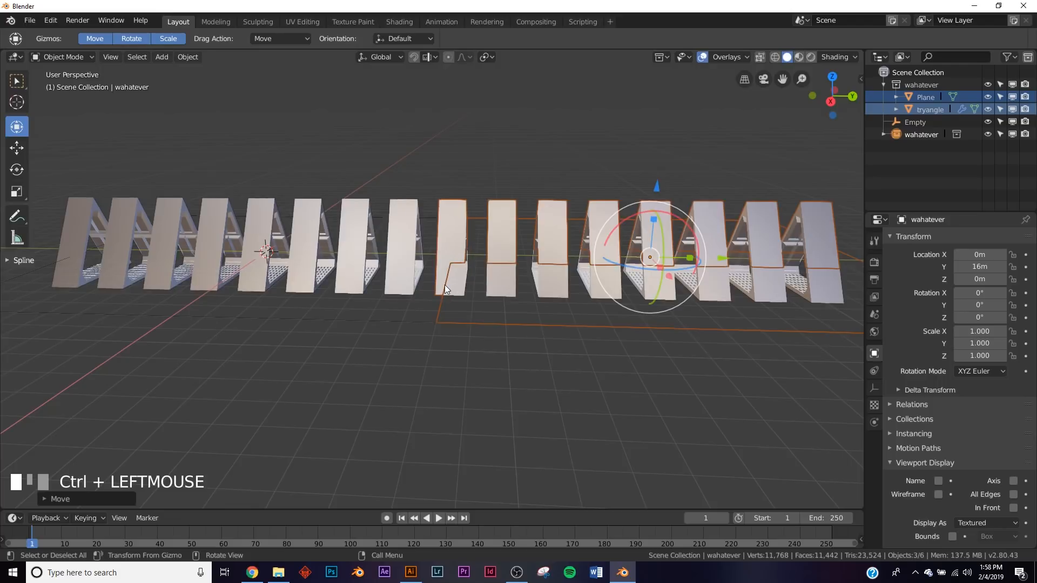
{"action": "left_click", "coordinate": [446, 386]}
Step: Try twisting the extended tunnel by rotating the Empty about Y to 82.2°, and undo the rotation
{"action": "middle_click_drag", "start_coordinate": [446, 386], "coordinate": [345, 300]}
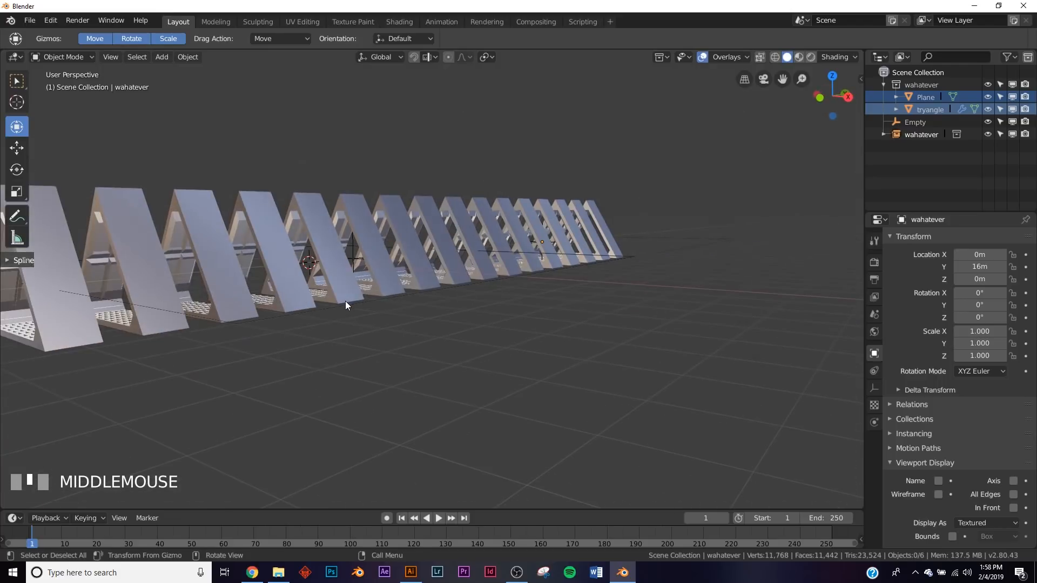
{"action": "left_click", "coordinate": [921, 122]}
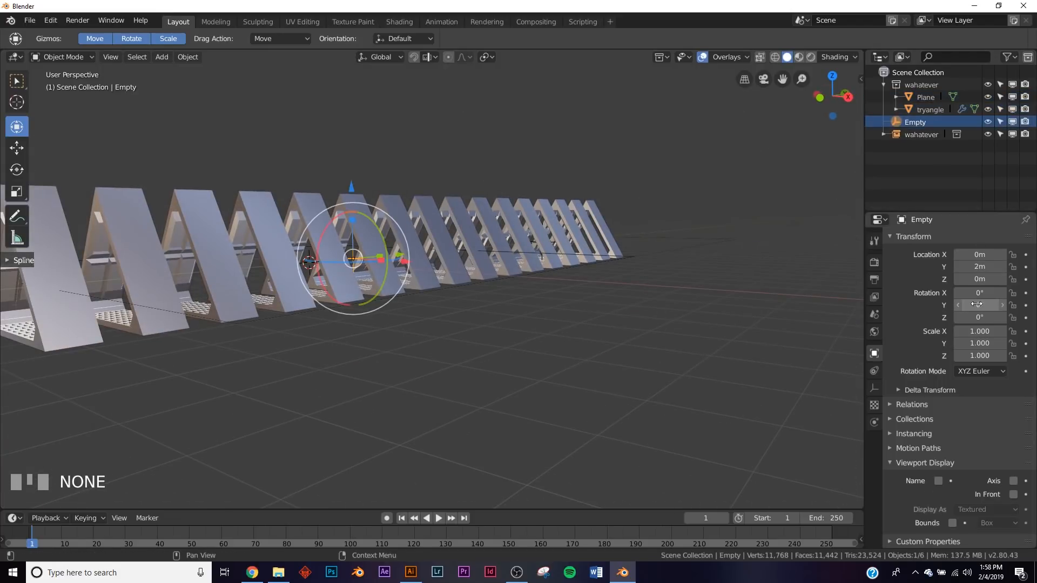
{"action": "left_click_drag", "start_coordinate": [979, 304], "coordinate": [1021, 304]}
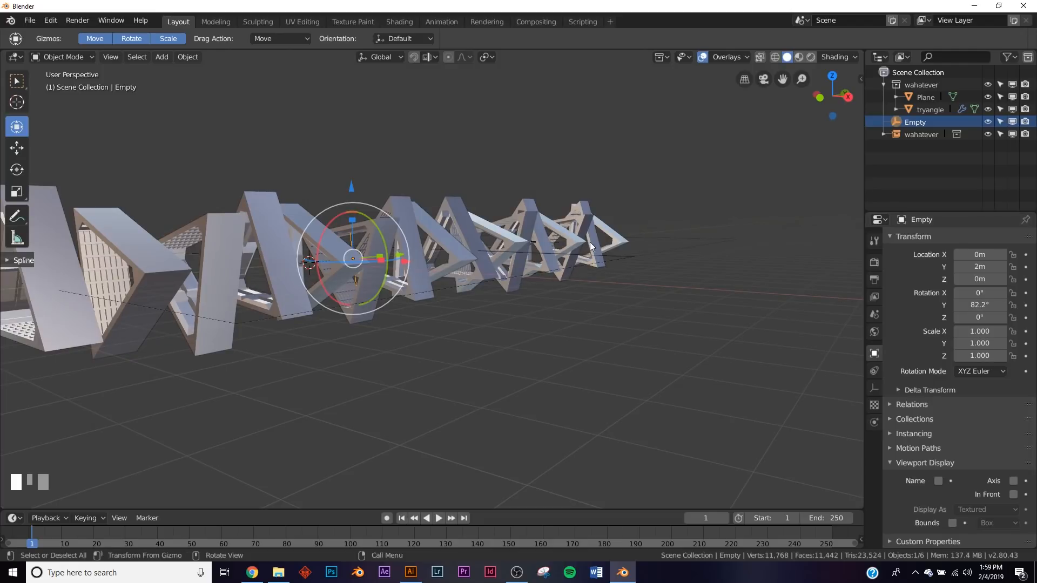
{"action": "key", "text": "ctrl+z"}
Step: Examine the row of original and instanced frames from several angles
{"action": "middle_click_drag", "start_coordinate": [557, 242], "coordinate": [304, 298]}
{"action": "scroll", "coordinate": [304, 298], "scroll_direction": "down", "scroll_amount": 3}
{"action": "scroll", "coordinate": [712, 208], "scroll_direction": "up", "scroll_amount": 3}
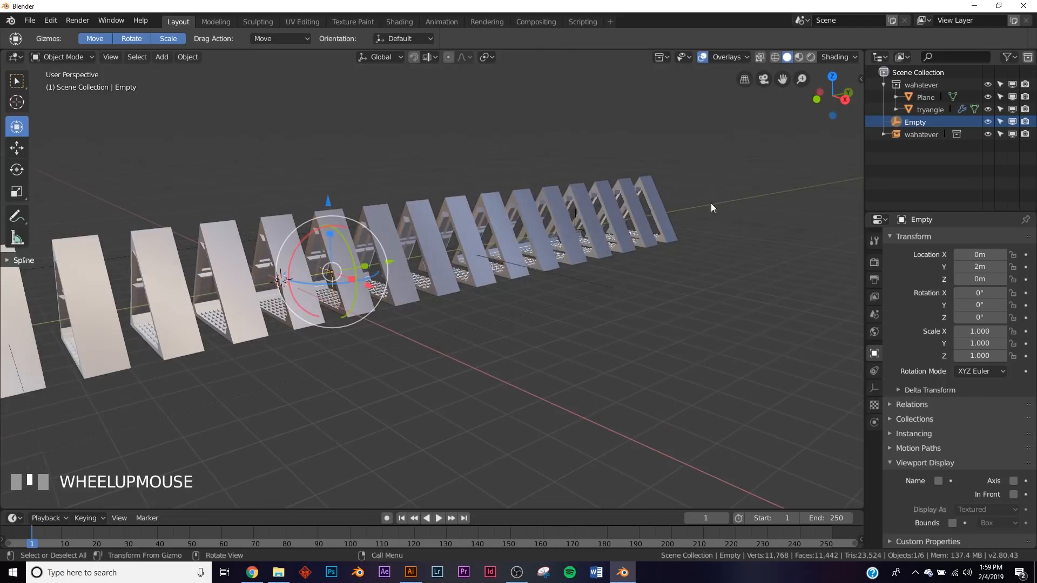
{"action": "scroll", "coordinate": [521, 233], "scroll_direction": "down", "scroll_amount": 2}
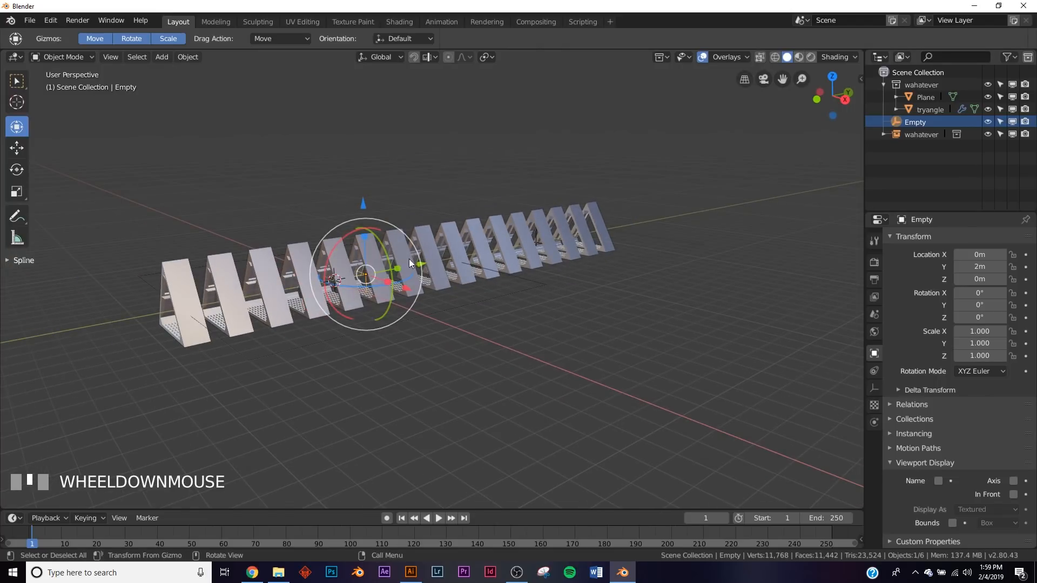
{"action": "scroll", "coordinate": [294, 283], "scroll_direction": "up", "scroll_amount": 2}
{"action": "middle_click_drag", "start_coordinate": [294, 284], "coordinate": [389, 254]}
{"action": "scroll", "coordinate": [329, 347], "scroll_direction": "down", "scroll_amount": 2}
{"action": "scroll", "coordinate": [389, 253], "scroll_direction": "down", "scroll_amount": 2}
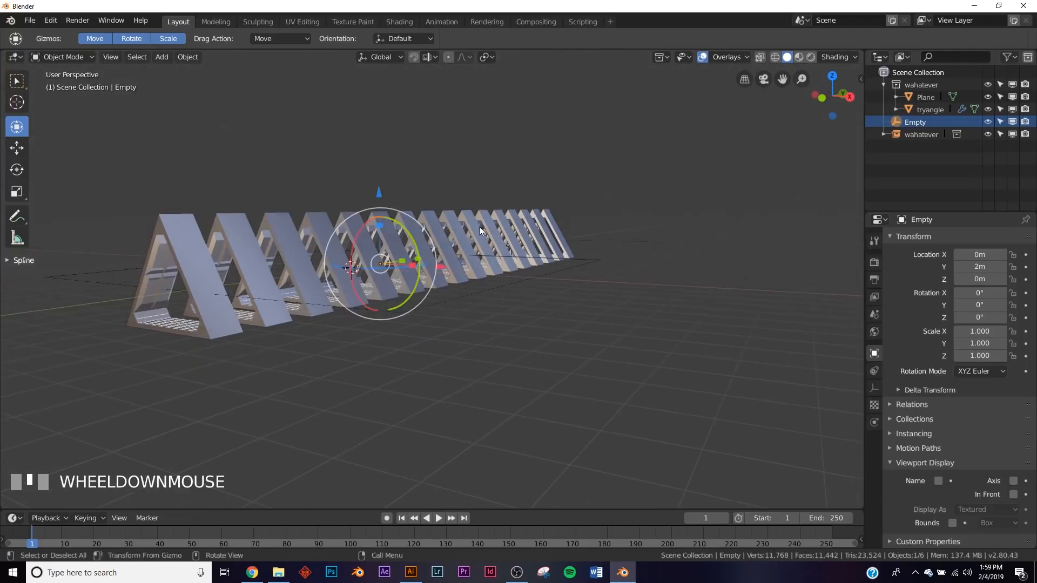
Step: Add a camera at the world origin and move it along the Y axis to -8 m
{"action": "key", "text": "shift+a"}
{"action": "mouse_move", "coordinate": [559, 209]}
{"action": "left_click", "coordinate": [508, 195]}
{"action": "middle_click_drag", "start_coordinate": [556, 193], "coordinate": [389, 247]}
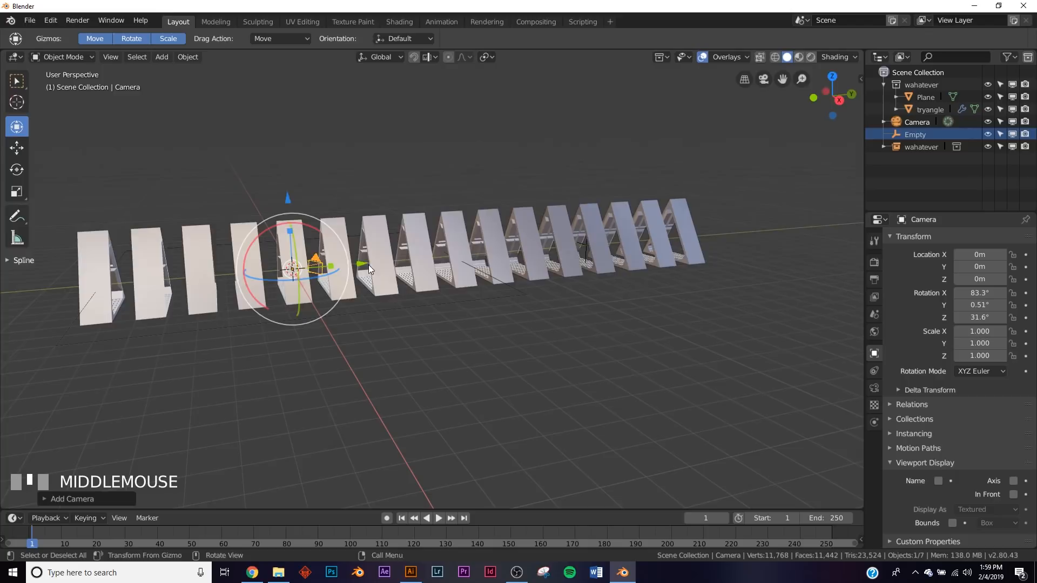
{"action": "left_click_drag", "start_coordinate": [368, 265], "coordinate": [275, 268], "text": "ctrl"}
{"action": "left_click_drag", "start_coordinate": [172, 270], "coordinate": [172, 271], "text": "ctrl"}
Step: Set the camera's rotation to 90° on X and 0° on Y and Z so it faces down the tunnel
{"action": "middle_click_drag", "start_coordinate": [172, 270], "coordinate": [249, 297]}
{"action": "scroll", "coordinate": [280, 308], "scroll_direction": "up", "scroll_amount": 3}
{"action": "middle_click_drag", "start_coordinate": [330, 324], "coordinate": [365, 333]}
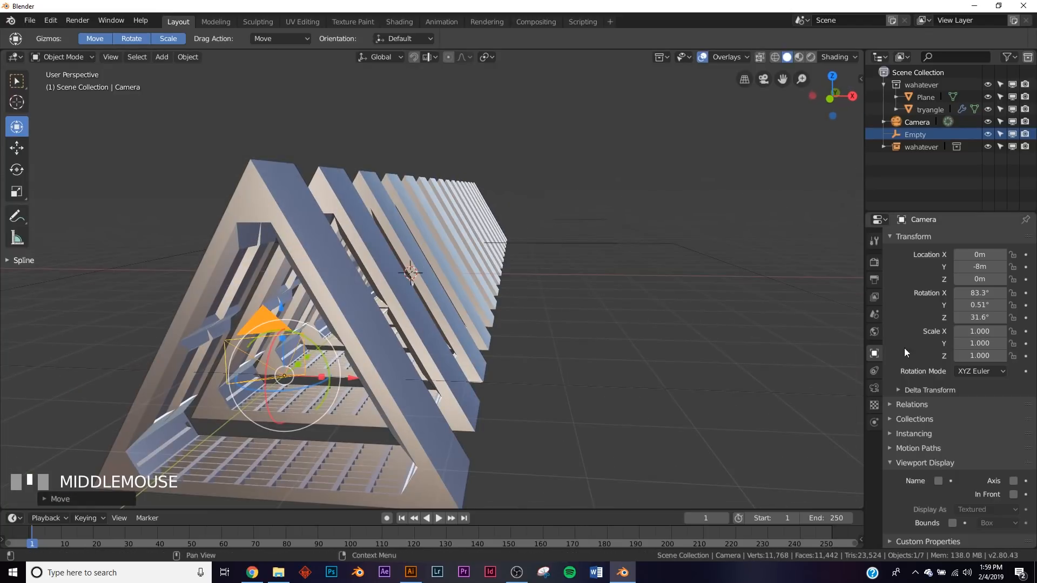
{"action": "left_click", "coordinate": [992, 292]}
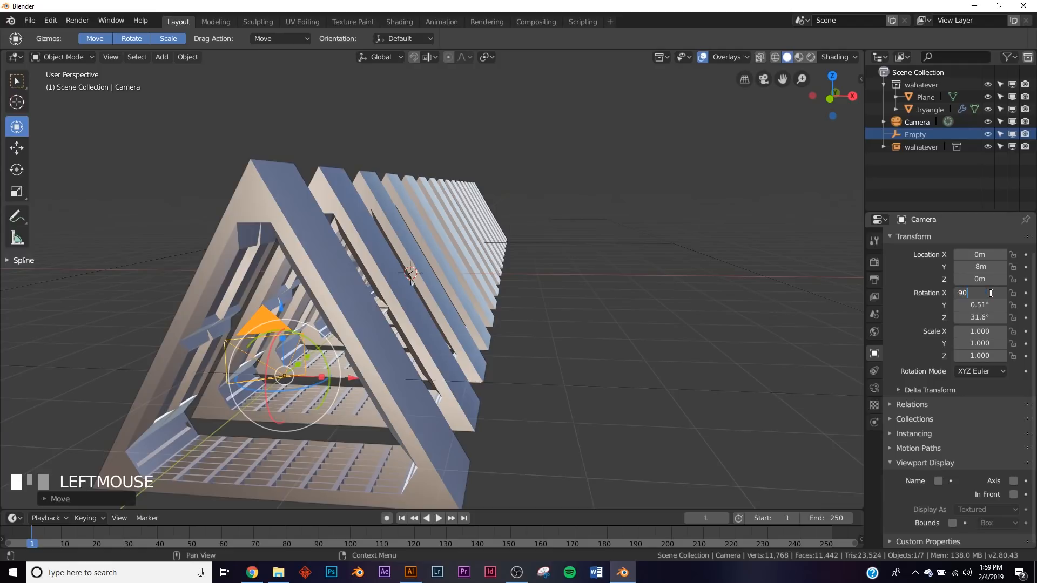
{"action": "key", "text": "KP_Enter"}
{"action": "left_click", "coordinate": [981, 305]}
{"action": "type", "text": "0"}
{"action": "key", "text": "KP_Enter"}
{"action": "left_click", "coordinate": [980, 309]}
{"action": "type", "text": "0"}
{"action": "key", "text": "KP_Enter"}
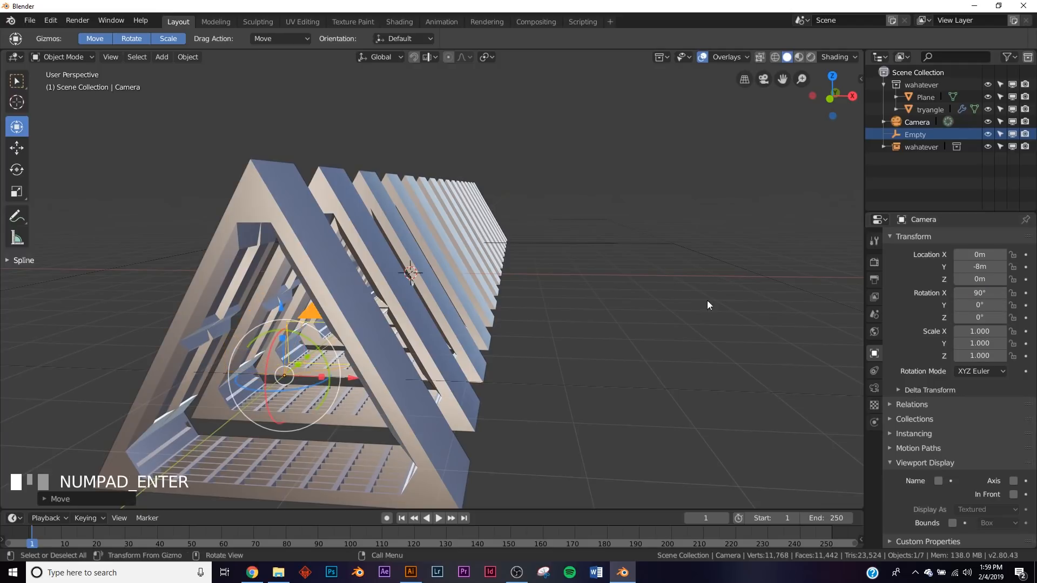
Step: Look through the camera and try moving it forward along its local Z axis
{"action": "key", "text": "KP_0"}
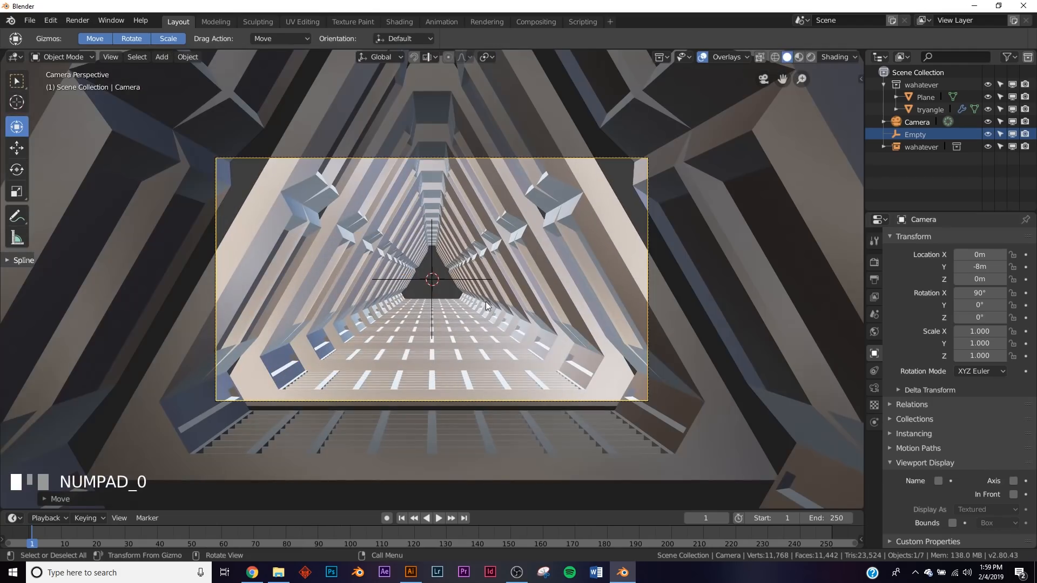
{"action": "key", "text": "g"}
{"action": "key", "text": "z"}
{"action": "key", "text": "z"}
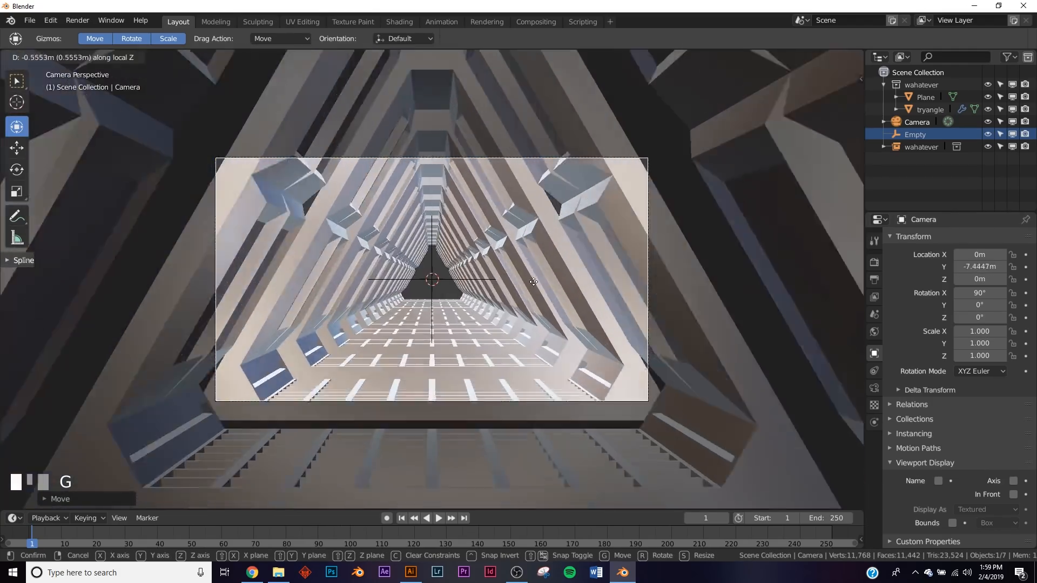
{"action": "right_click", "coordinate": [554, 367]}
{"action": "middle_click_drag", "start_coordinate": [552, 366], "coordinate": [510, 380]}
{"action": "scroll", "coordinate": [510, 381], "scroll_direction": "down", "scroll_amount": 3}
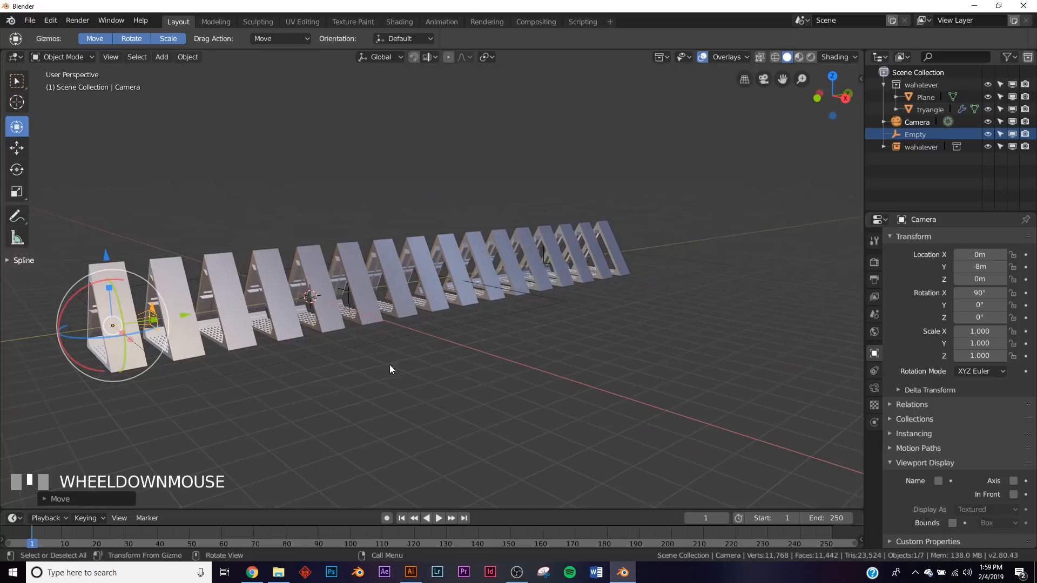
Step: Hide the "wahatever" collection instance in the viewport, leaving the original array of frames shown
{"action": "left_click", "coordinate": [988, 146]}
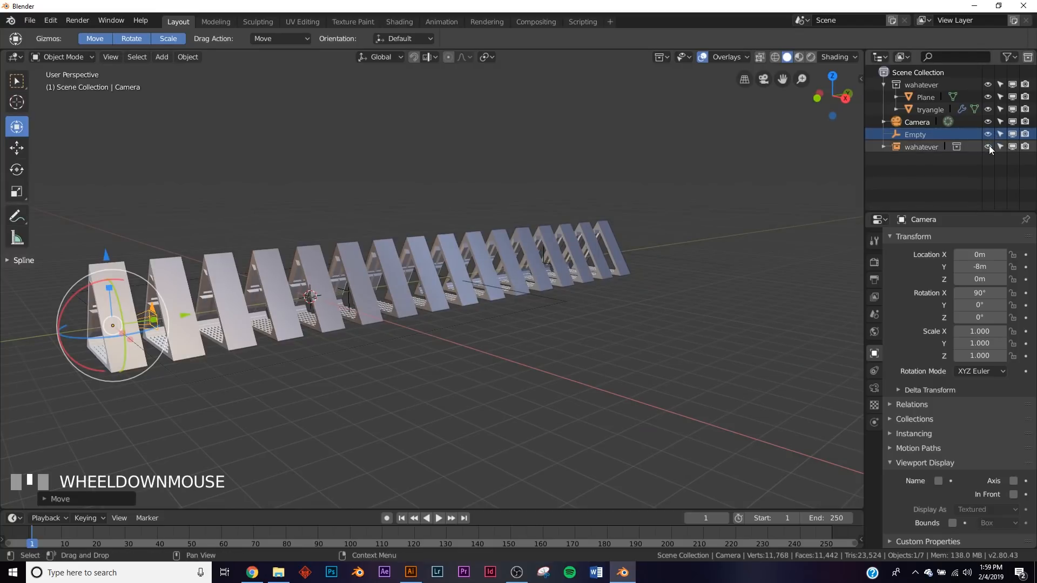
{"action": "middle_click_drag", "start_coordinate": [446, 332], "coordinate": [357, 329]}
{"action": "middle_click_drag", "start_coordinate": [356, 328], "coordinate": [441, 323], "text": "shift"}
{"action": "scroll", "coordinate": [441, 324], "scroll_direction": "up", "scroll_amount": 1}
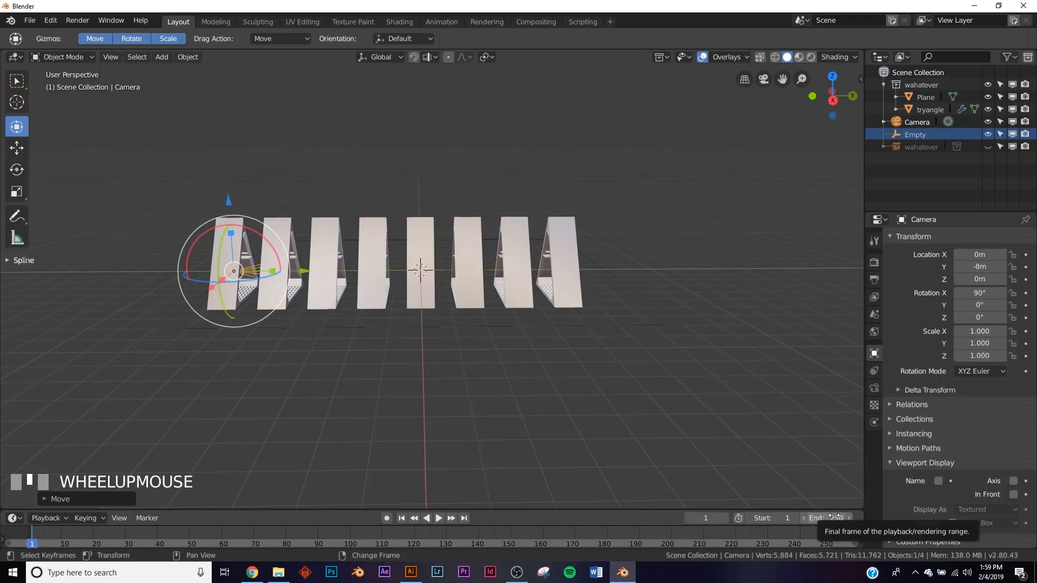
Step: Set the animation's end frame to 120 and fit the timeline view around that range
{"action": "left_click", "coordinate": [874, 263]}
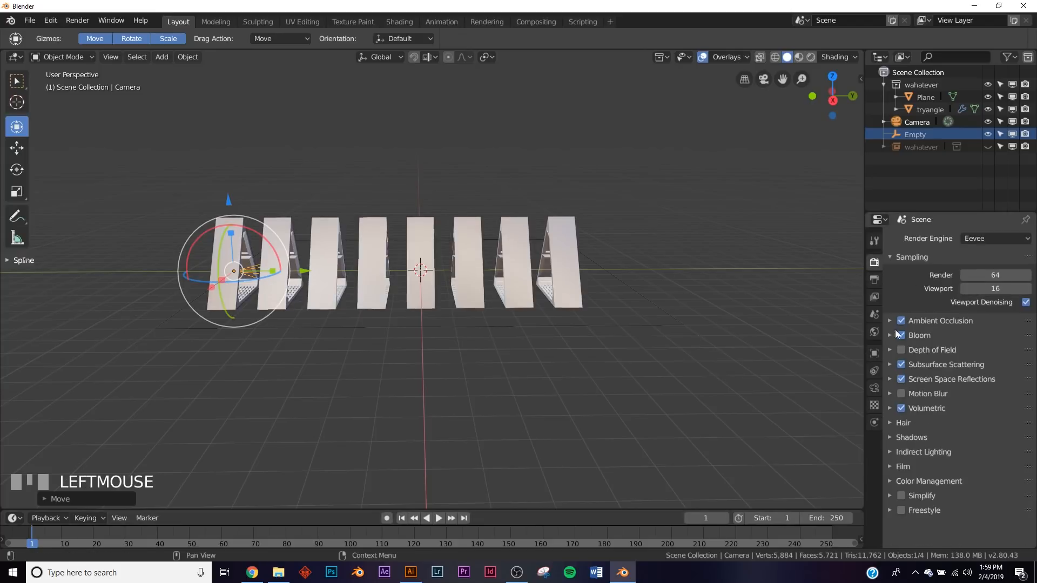
{"action": "left_click", "coordinate": [874, 280]}
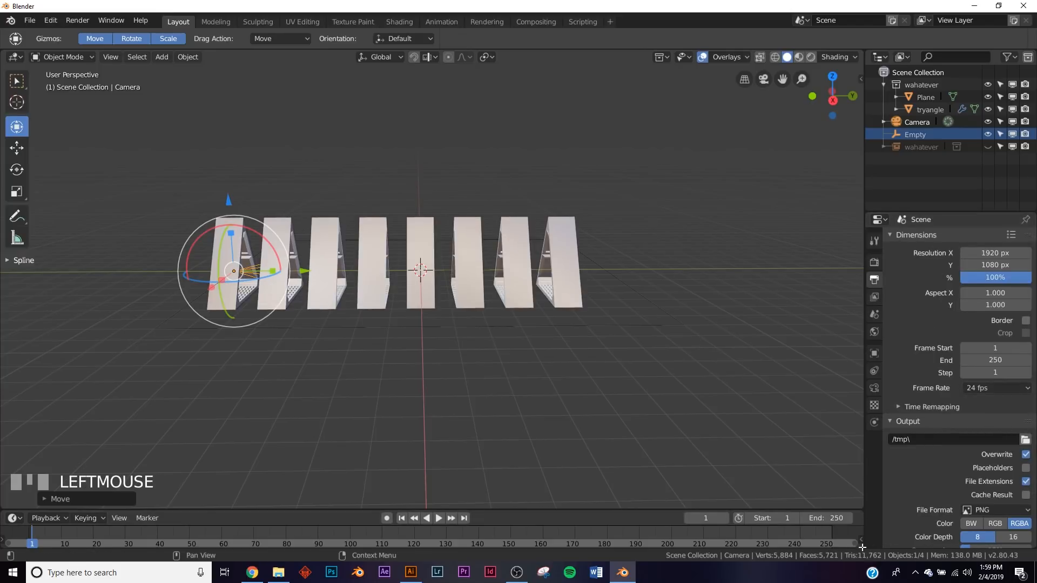
{"action": "left_click", "coordinate": [830, 516]}
{"action": "type", "text": "12"}
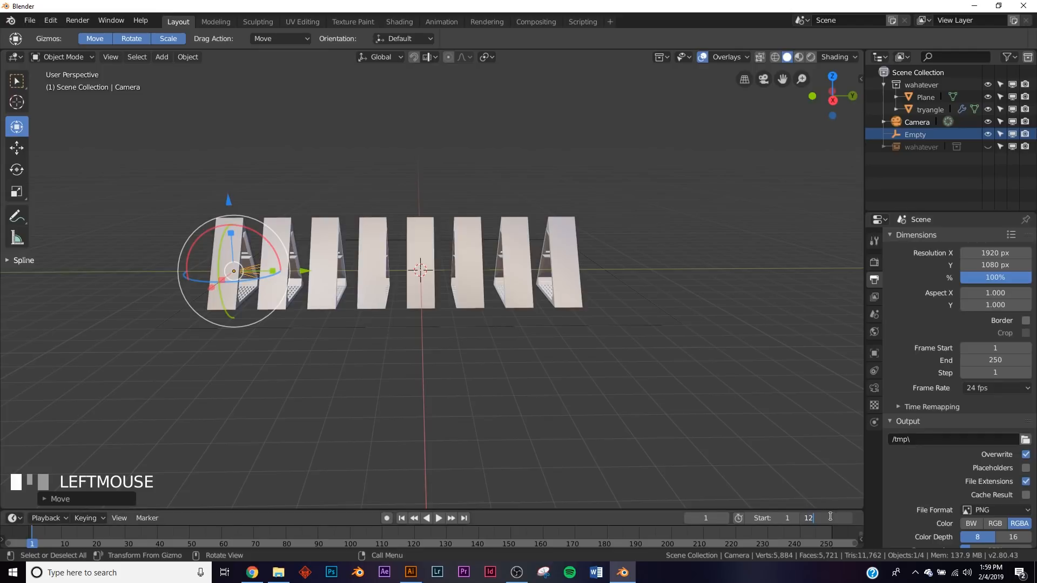
{"action": "type", "text": "0"}
{"action": "key", "text": "KP_Enter"}
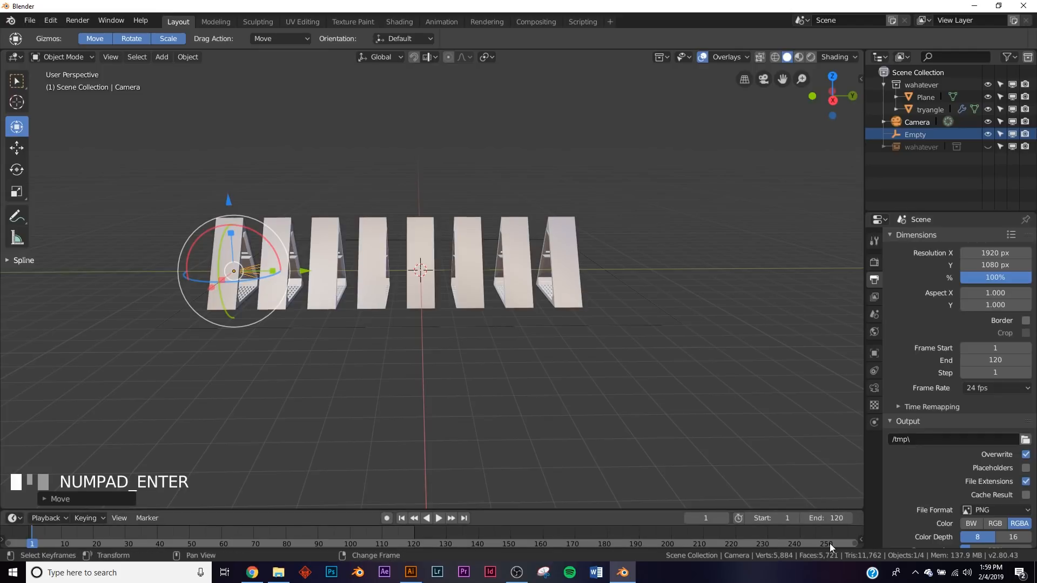
{"action": "left_click_drag", "start_coordinate": [830, 543], "coordinate": [647, 537]}
{"action": "scroll", "coordinate": [831, 545], "scroll_direction": "up", "scroll_amount": 3}
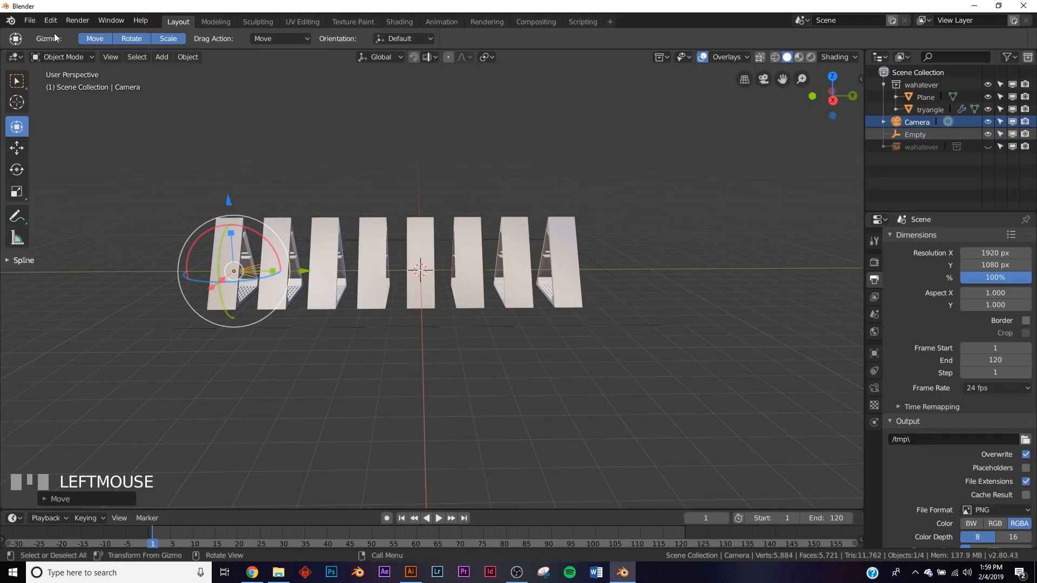
Step: Set the default F-Curve interpolation to Linear in the animation preferences and close the preferences
{"action": "left_click", "coordinate": [50, 20]}
{"action": "left_click", "coordinate": [86, 166]}
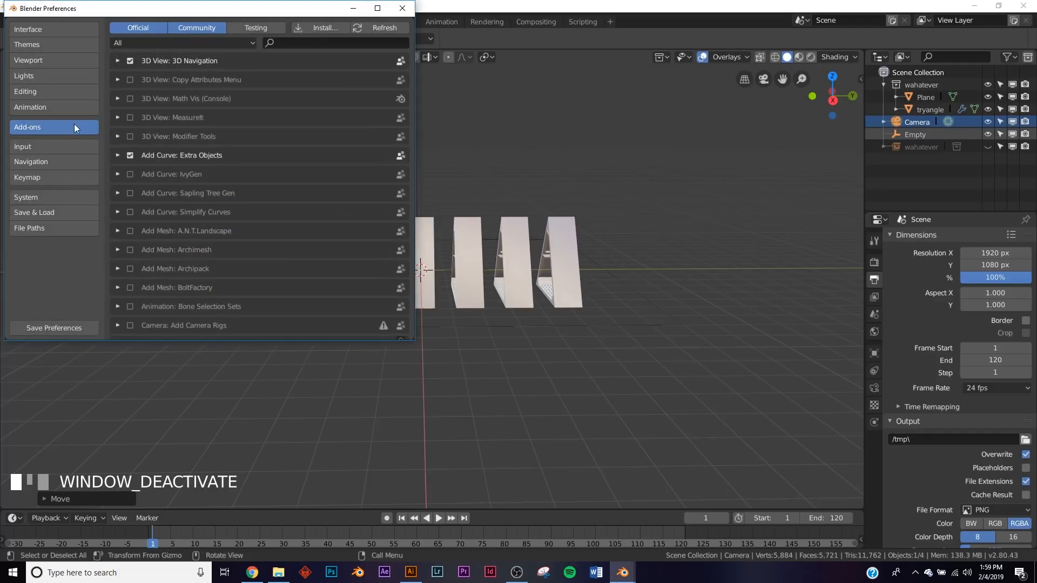
{"action": "left_click", "coordinate": [50, 108]}
{"action": "left_click", "coordinate": [290, 223]}
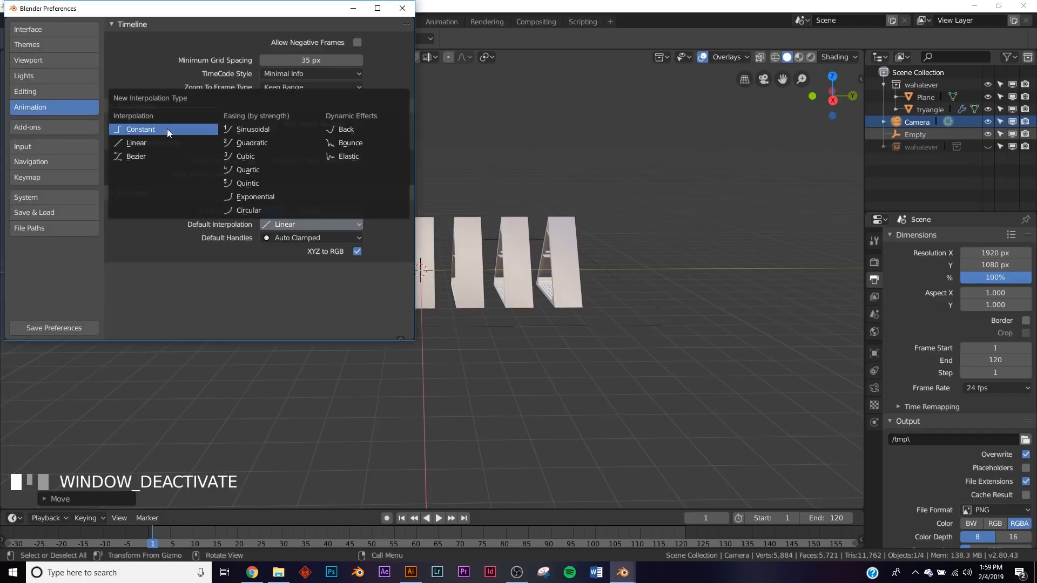
{"action": "left_click", "coordinate": [151, 143]}
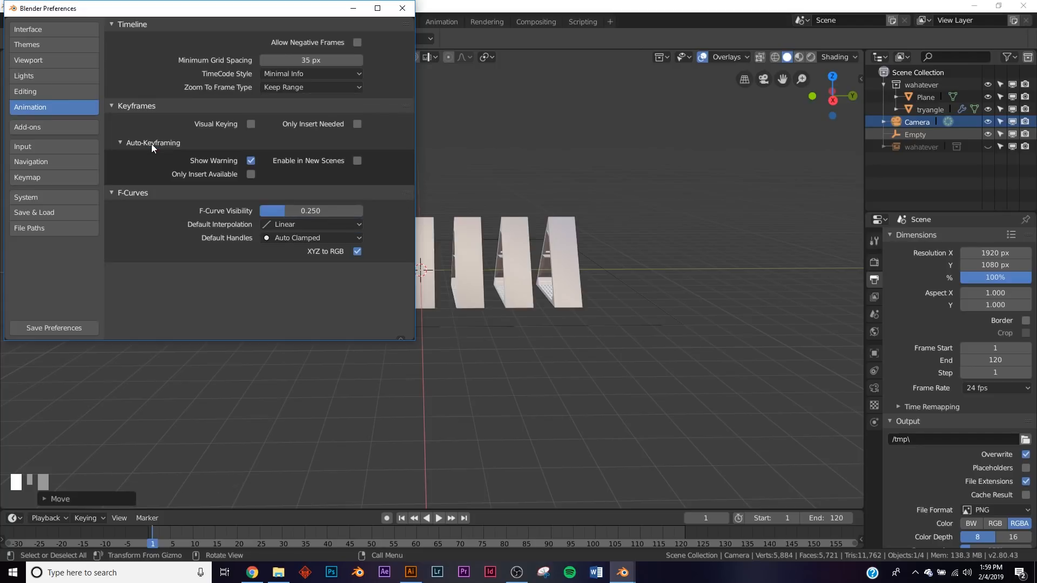
{"action": "left_click", "coordinate": [413, 10]}
Step: Keyframe the camera's Y location at -8 m on frame 1
{"action": "middle_click_drag", "start_coordinate": [387, 219], "coordinate": [422, 225]}
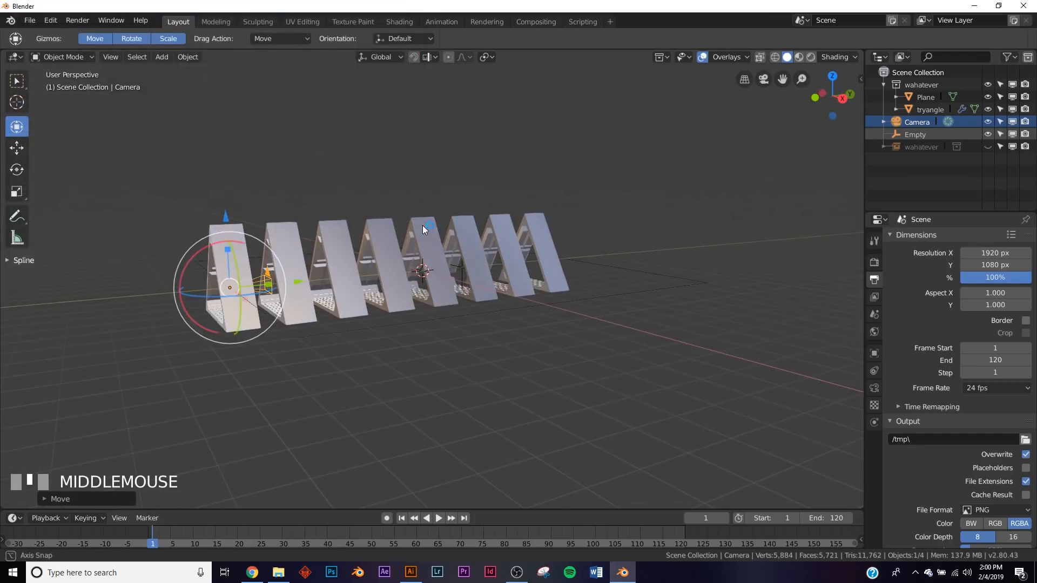
{"action": "left_click", "coordinate": [919, 122]}
{"action": "middle_click_drag", "start_coordinate": [409, 282], "coordinate": [390, 280]}
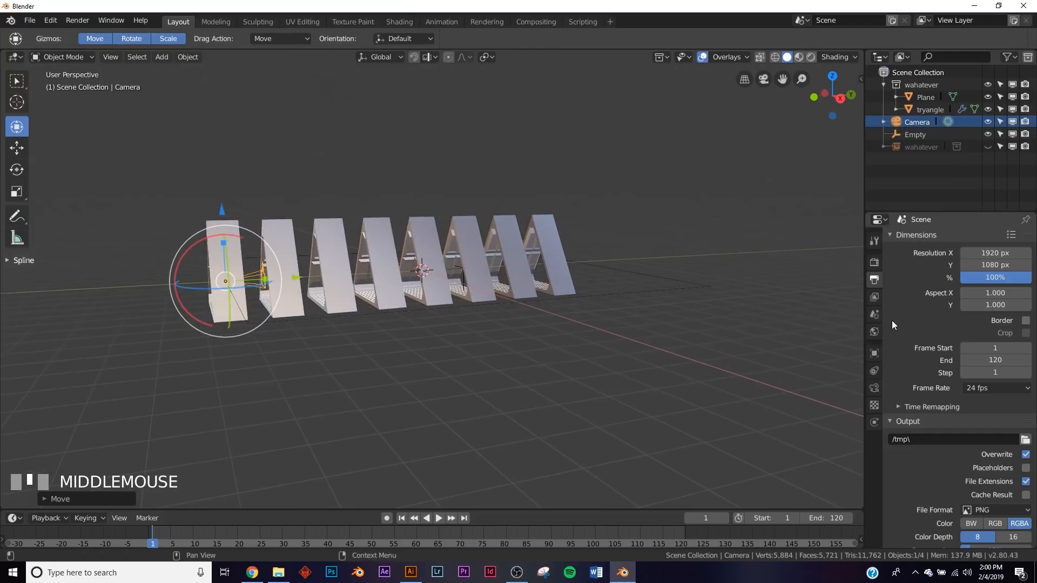
{"action": "left_click", "coordinate": [874, 352]}
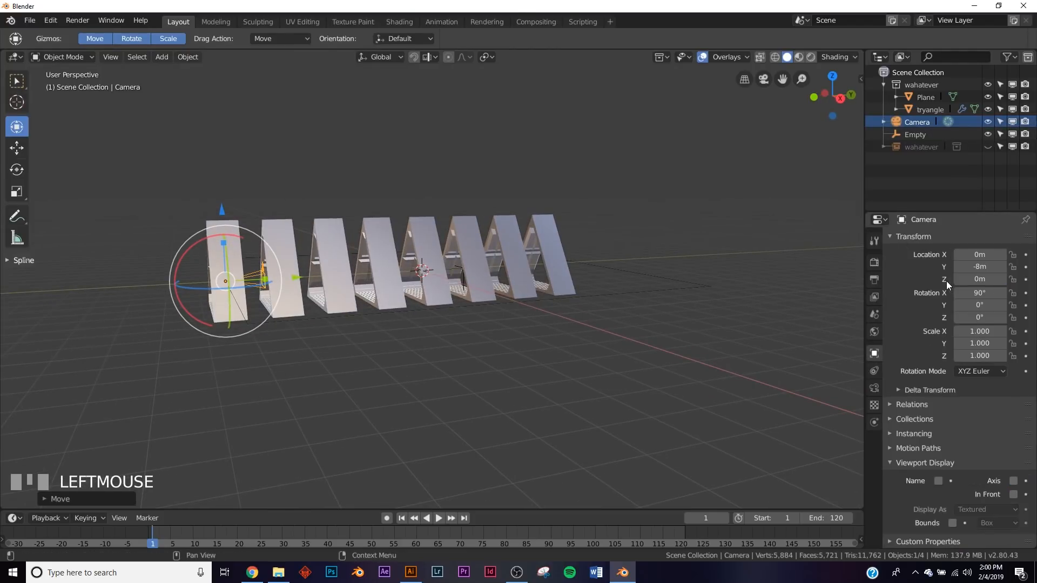
{"action": "left_click", "coordinate": [1026, 267]}
{"action": "middle_click_drag", "start_coordinate": [783, 278], "coordinate": [567, 400]}
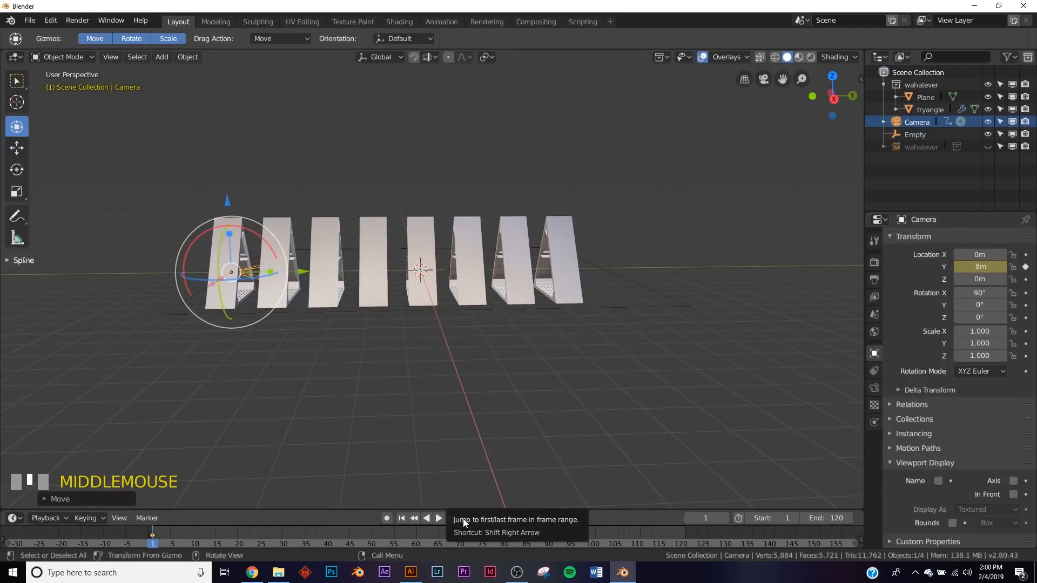
Step: On frame 121, set the camera's Y location to 8 m and keyframe it
{"action": "left_click", "coordinate": [464, 518]}
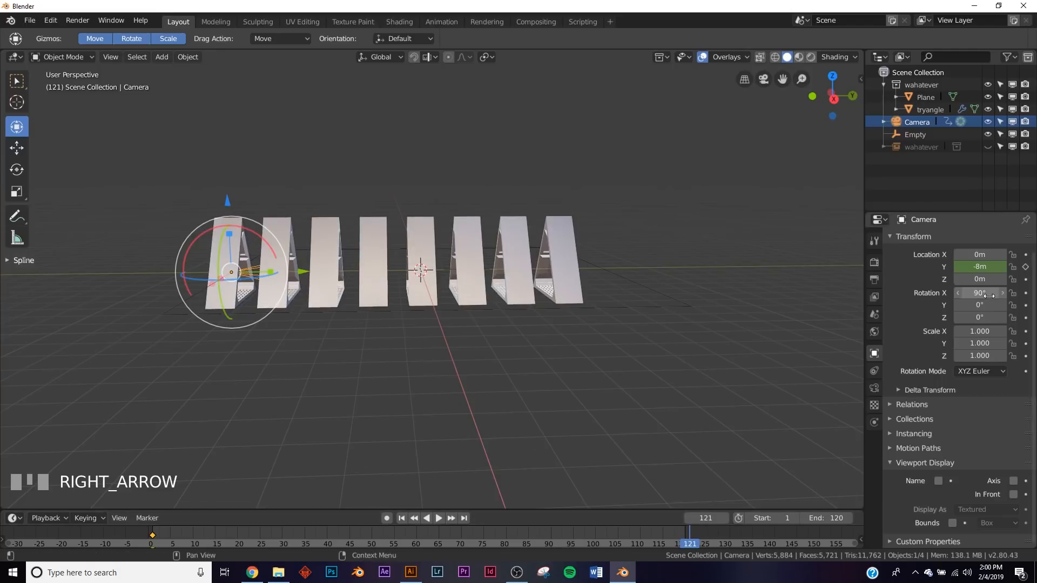
{"action": "key", "text": "KP_Enter"}
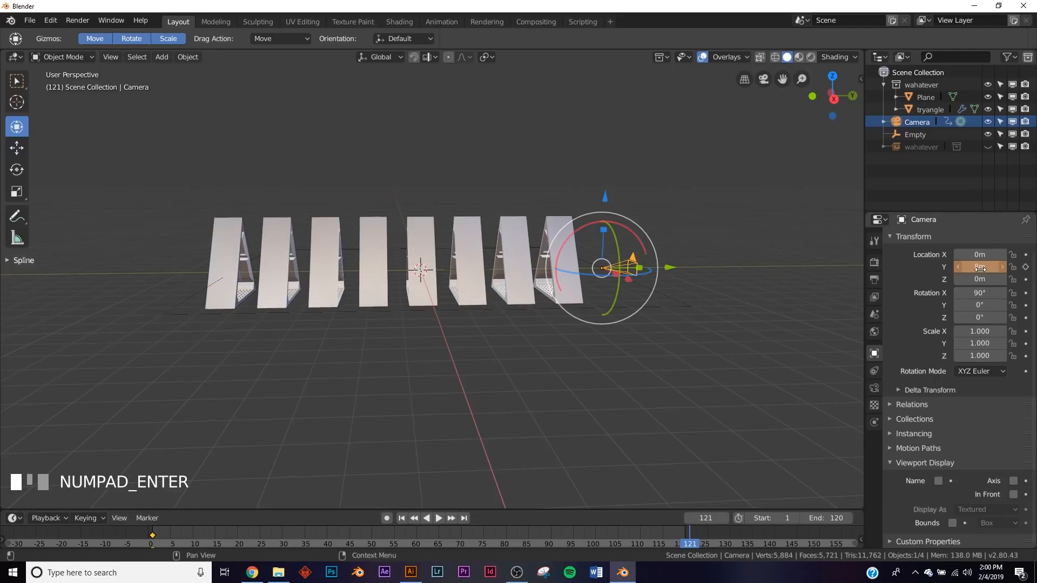
{"action": "left_click", "coordinate": [1025, 267]}
{"action": "middle_click_drag", "start_coordinate": [626, 331], "coordinate": [595, 344]}
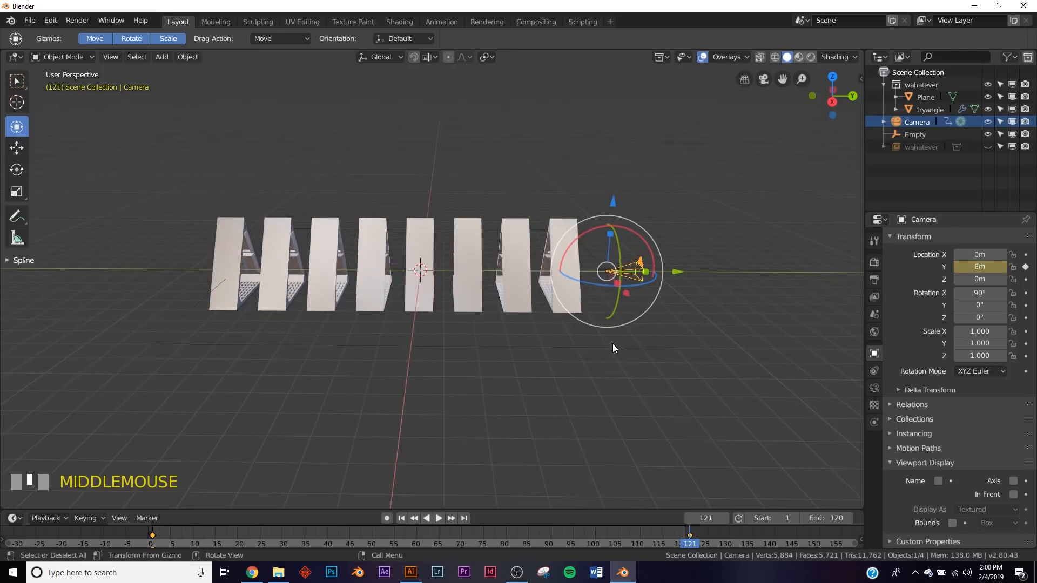
Step: Play the camera animation briefly from the first frame, stop it and return to frame 1
{"action": "left_click", "coordinate": [403, 518]}
{"action": "left_click", "coordinate": [442, 520]}
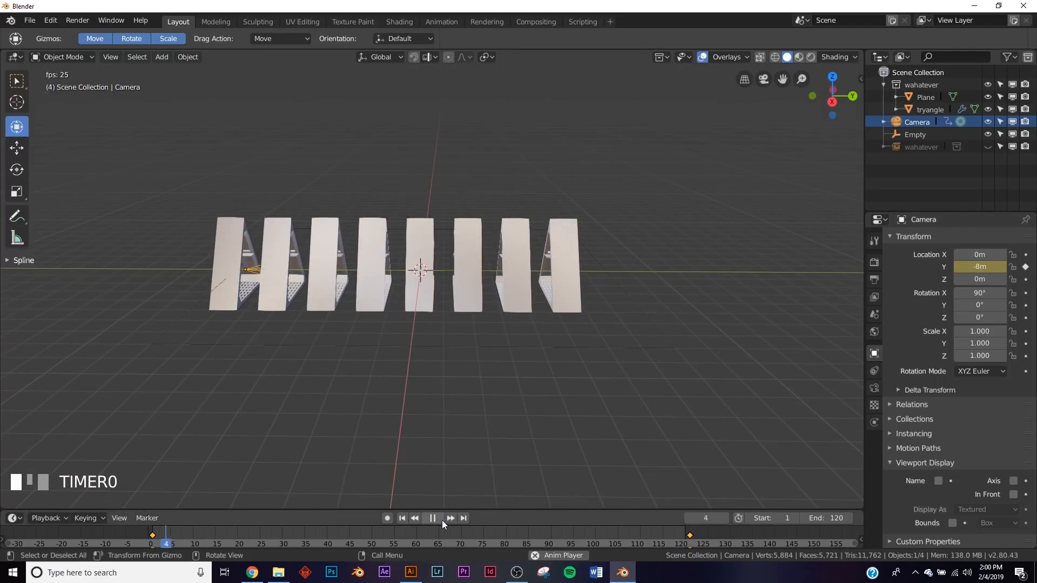
{"action": "left_click", "coordinate": [429, 519]}
{"action": "left_click", "coordinate": [414, 518]}
Step: Unhide the "wahatever" collection instance and look through the camera in rendered shading
{"action": "left_click", "coordinate": [988, 147]}
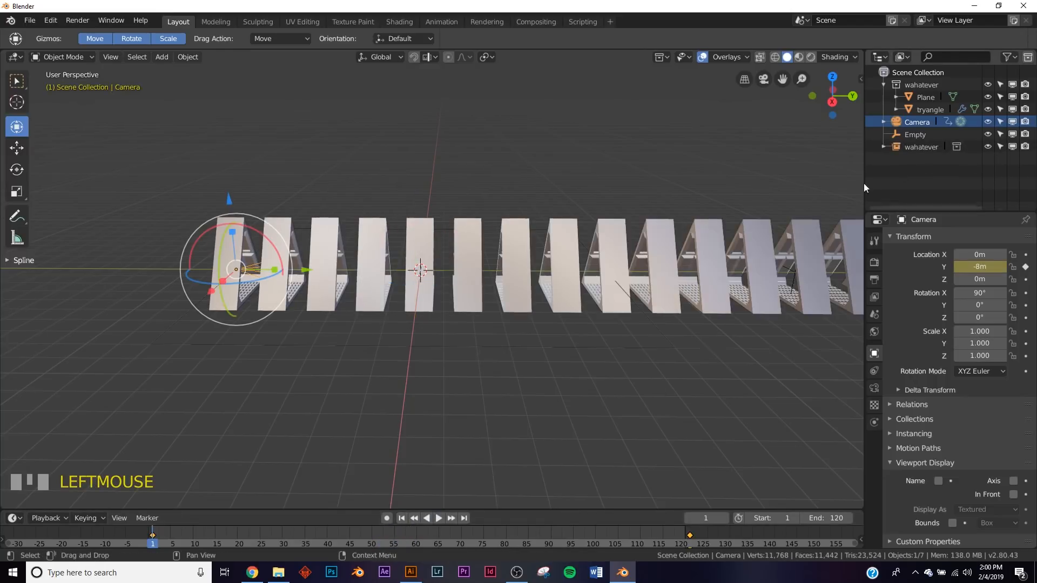
{"action": "key", "text": "KP_0"}
{"action": "key", "text": "x"}
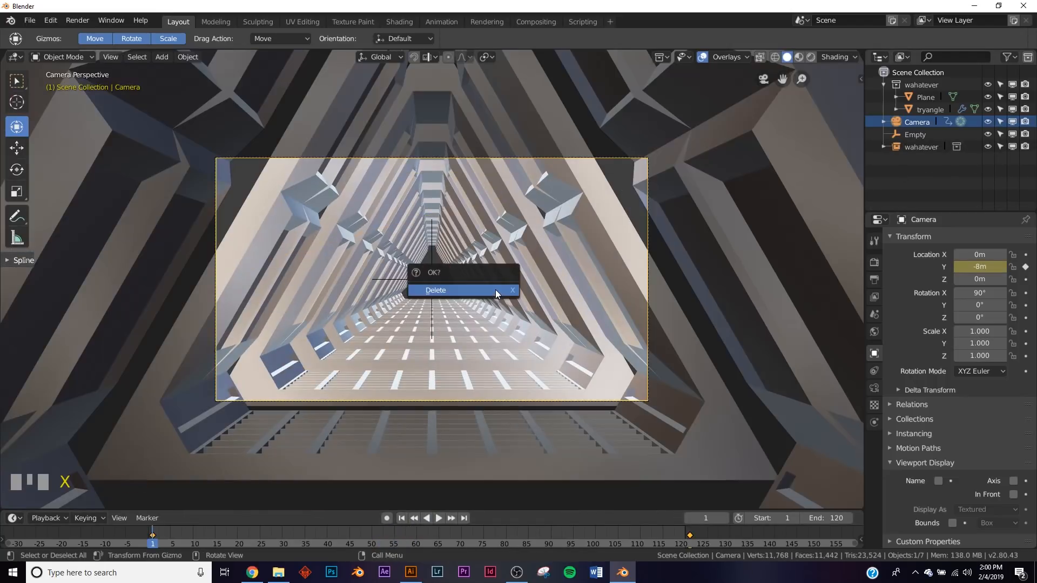
{"action": "left_click", "coordinate": [473, 259]}
{"action": "key", "text": "z"}
{"action": "left_click", "coordinate": [474, 223]}
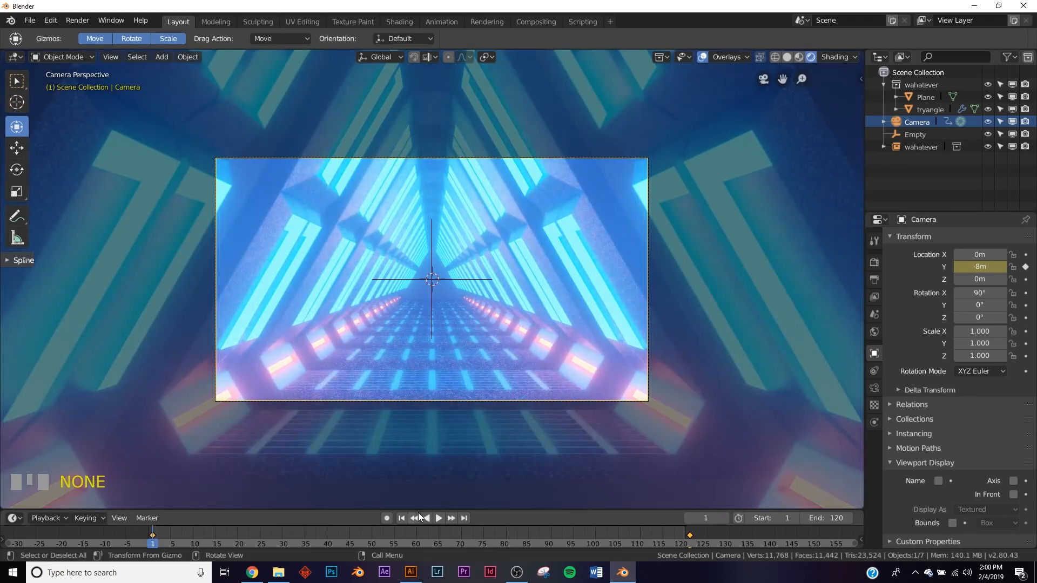
Step: Preview the camera animation in rendered and solid shading, then return to the first frame
{"action": "left_click", "coordinate": [438, 518]}
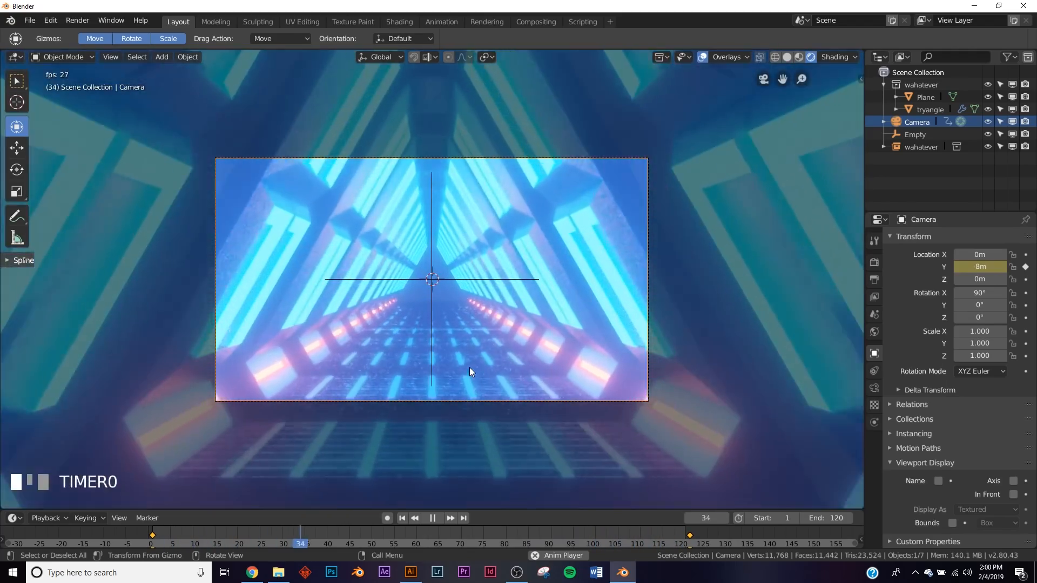
{"action": "key", "text": "z"}
{"action": "left_click", "coordinate": [584, 365]}
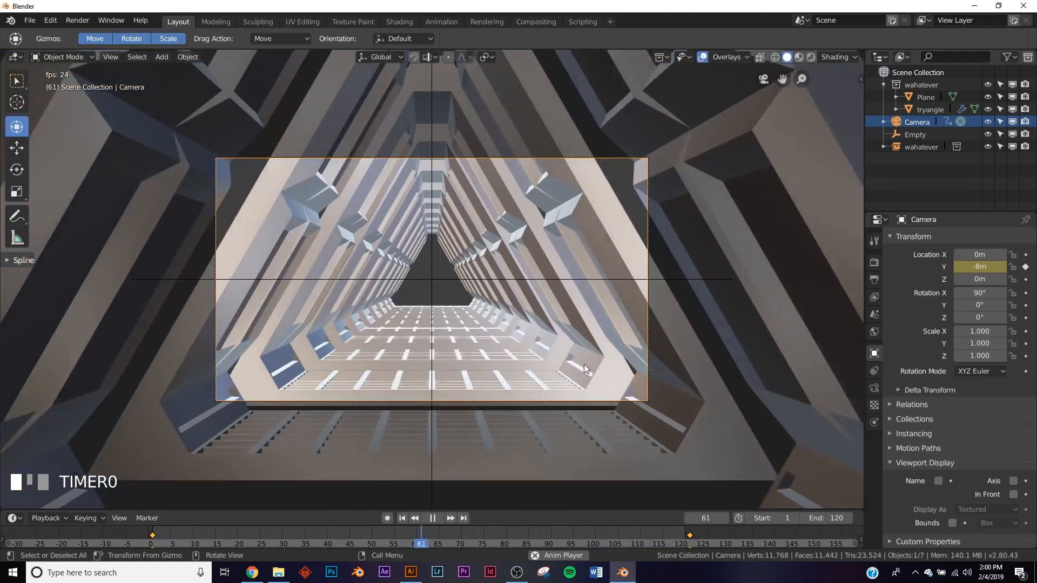
{"action": "scroll", "coordinate": [585, 364], "scroll_direction": "up", "scroll_amount": 5}
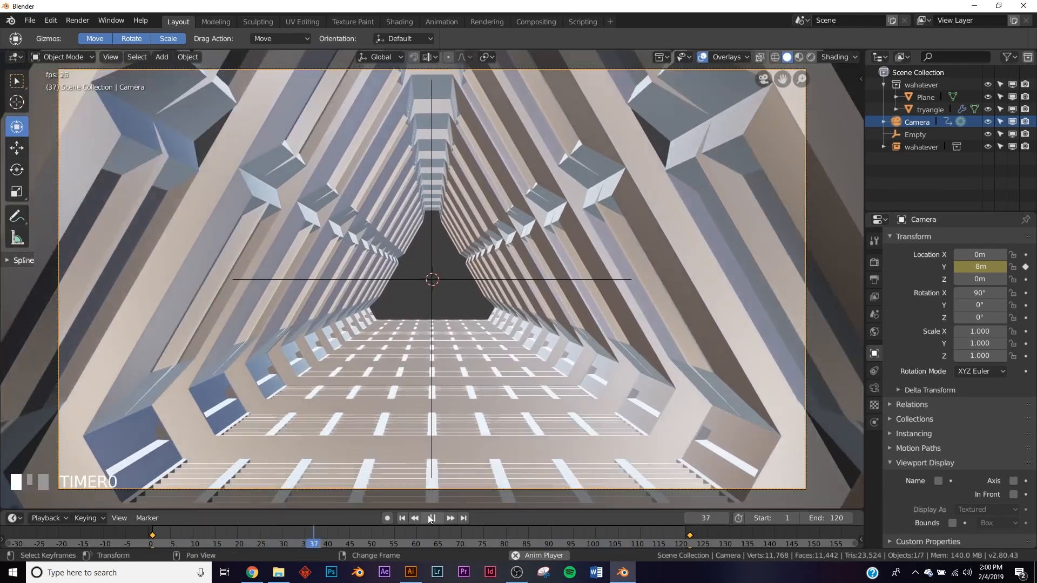
{"action": "left_click", "coordinate": [432, 518]}
{"action": "left_click", "coordinate": [402, 519]}
{"action": "key", "text": "KP_0"}
{"action": "key", "text": "KP_0"}
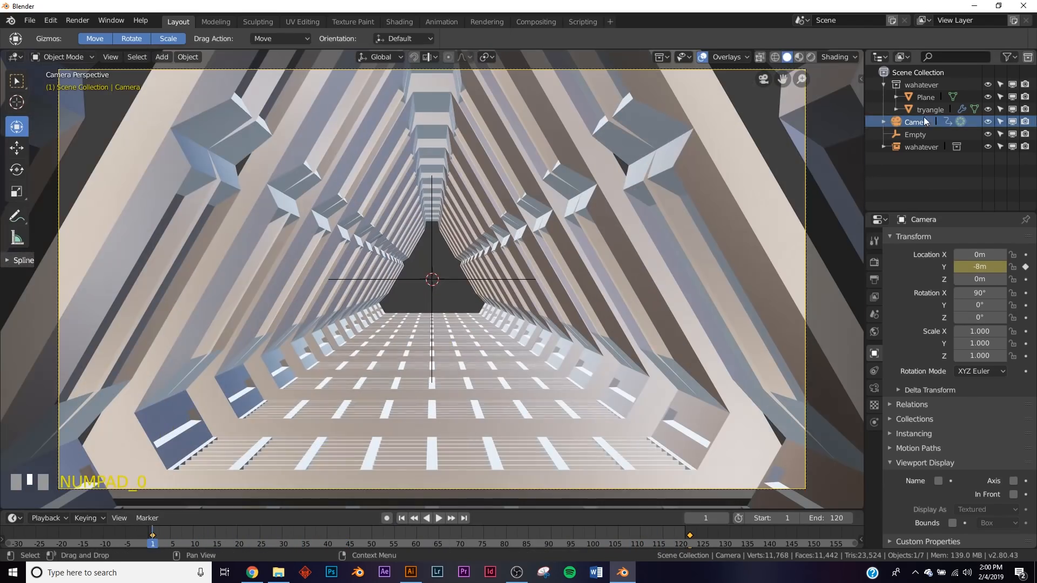
Step: Set the camera's focal length to 25 mm
{"action": "left_click", "coordinate": [916, 122]}
{"action": "left_click", "coordinate": [874, 388]}
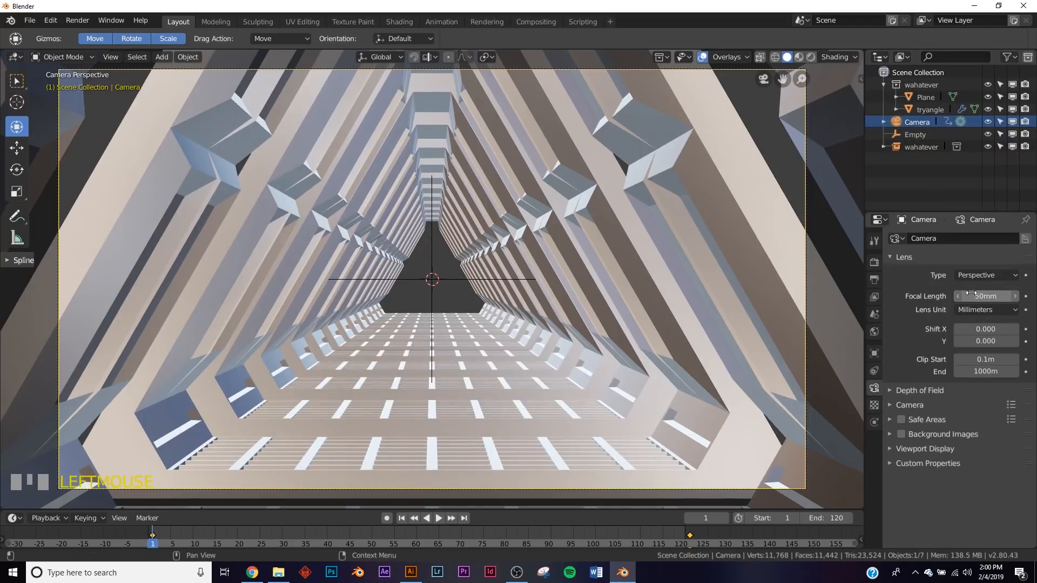
{"action": "mouse_move", "coordinate": [993, 298]}
{"action": "left_mouse_down"}
{"action": "mouse_move", "coordinate": [940, 298]}
{"action": "mouse_move", "coordinate": [992, 298]}
{"action": "mouse_move", "coordinate": [972, 298]}
{"action": "left_mouse_up"}
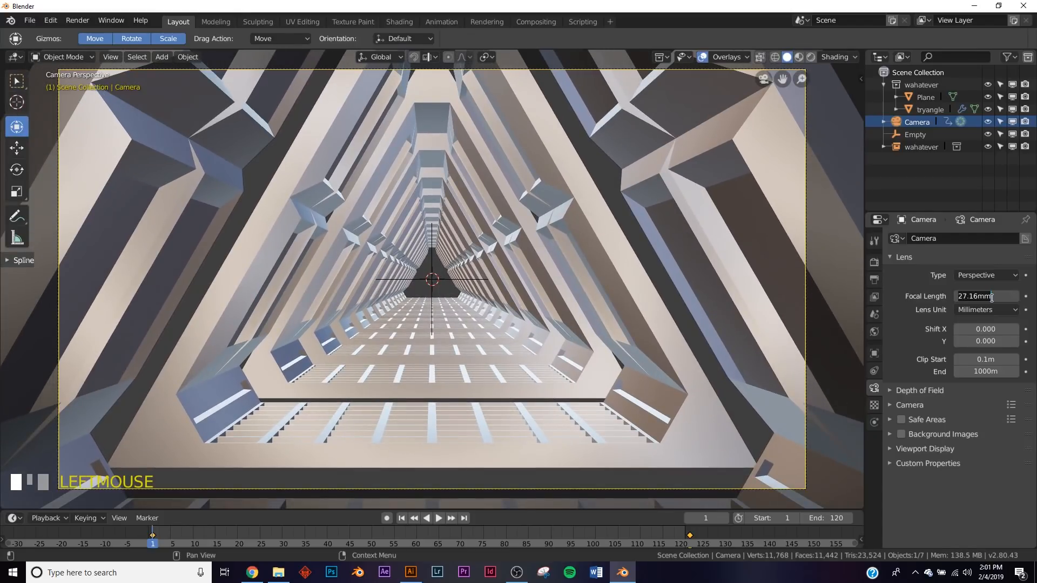
{"action": "type", "text": "25"}
{"action": "key", "text": "KP_Enter"}
Step: Preview the wider camera shot in rendered shading, return to frame 1 and select the "tryangle" object
{"action": "key", "text": "z"}
{"action": "left_click", "coordinate": [476, 303]}
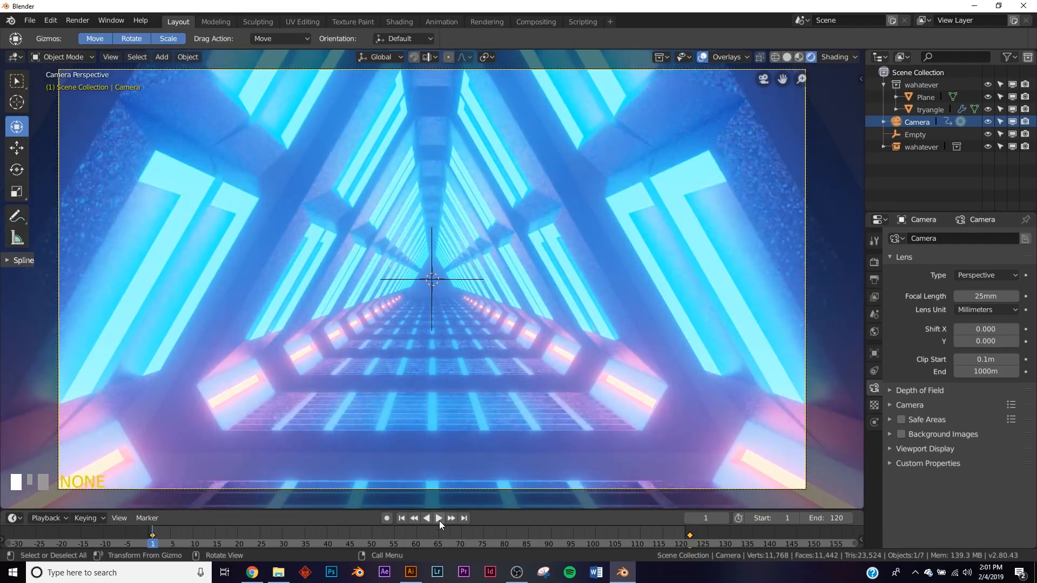
{"action": "left_click", "coordinate": [439, 521]}
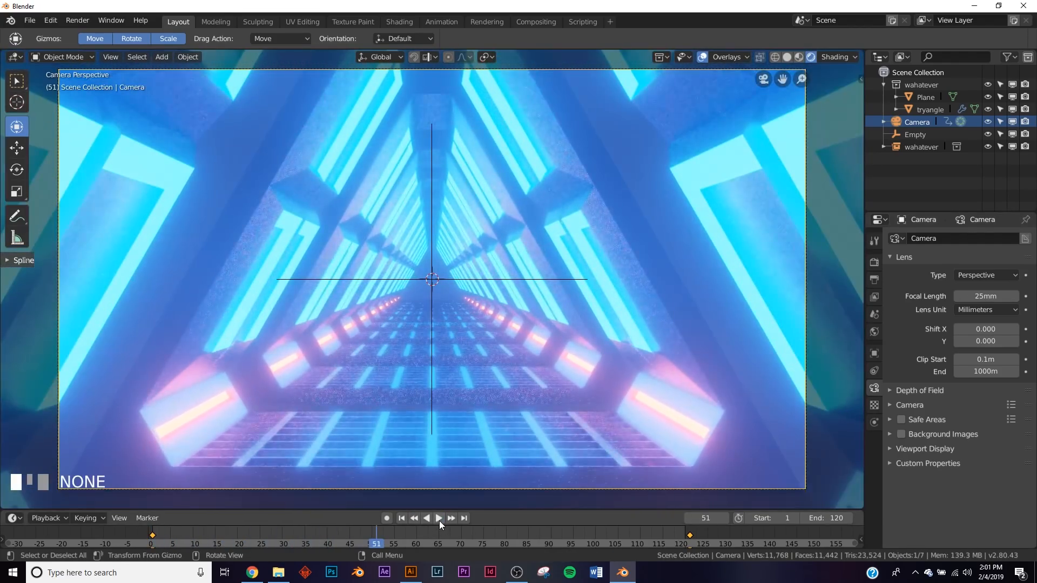
{"action": "left_click", "coordinate": [439, 520]}
{"action": "left_click", "coordinate": [402, 518]}
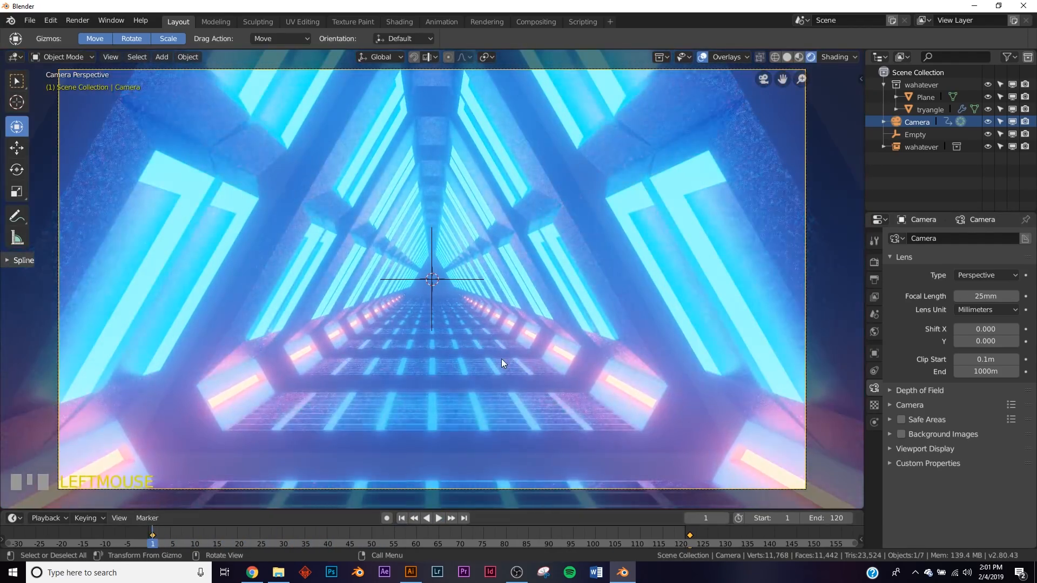
{"action": "left_click", "coordinate": [496, 408]}
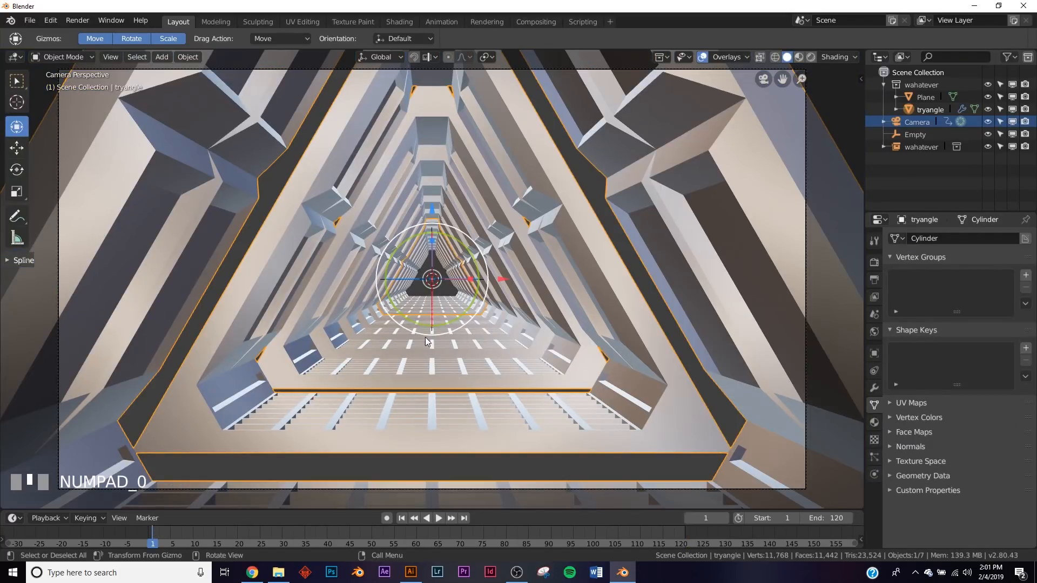
Step: Switch to Chrome, view the "Bounce" tunnel video on the Instagram profile, and return to Blender
{"action": "left_click", "coordinate": [254, 574]}
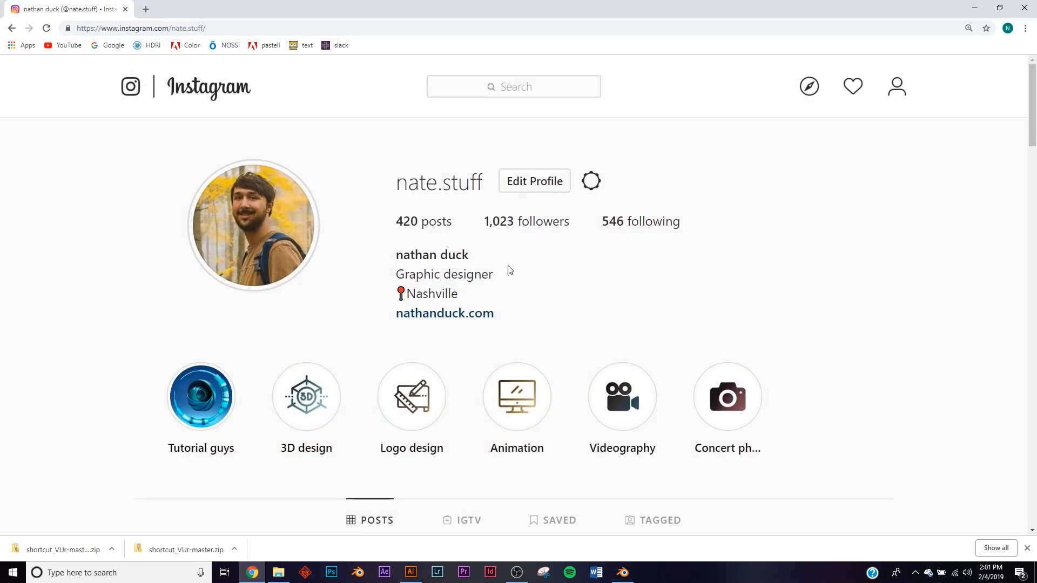
{"action": "scroll", "coordinate": [384, 189], "scroll_direction": "down", "scroll_amount": 19}
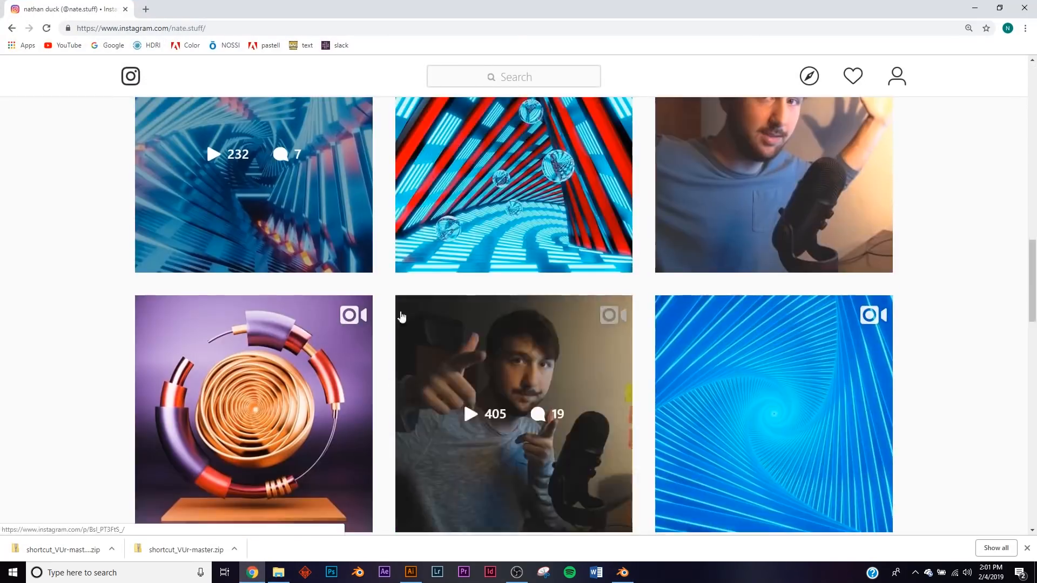
{"action": "left_click", "coordinate": [291, 234]}
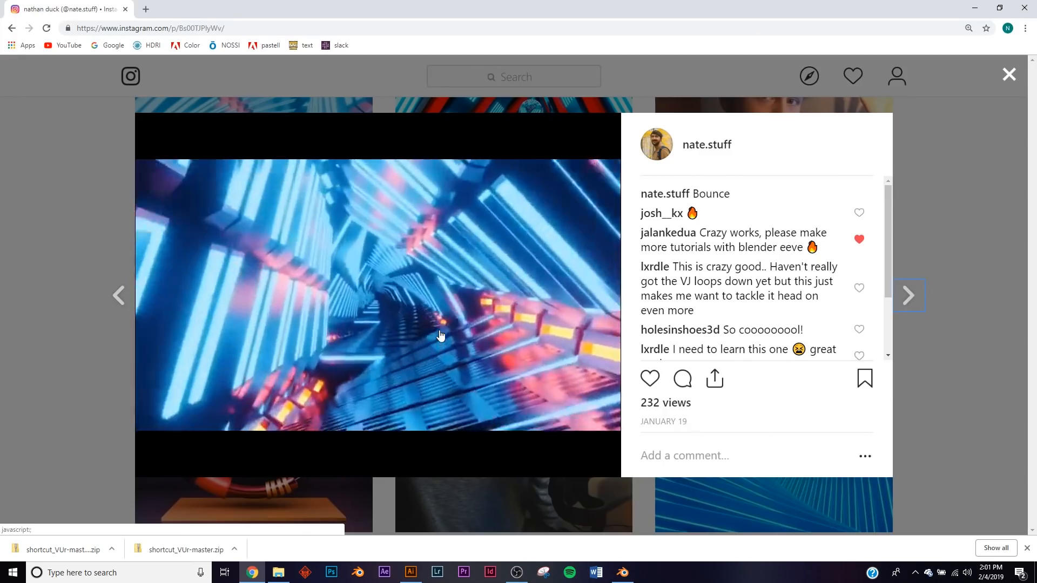
{"action": "left_click", "coordinate": [421, 327]}
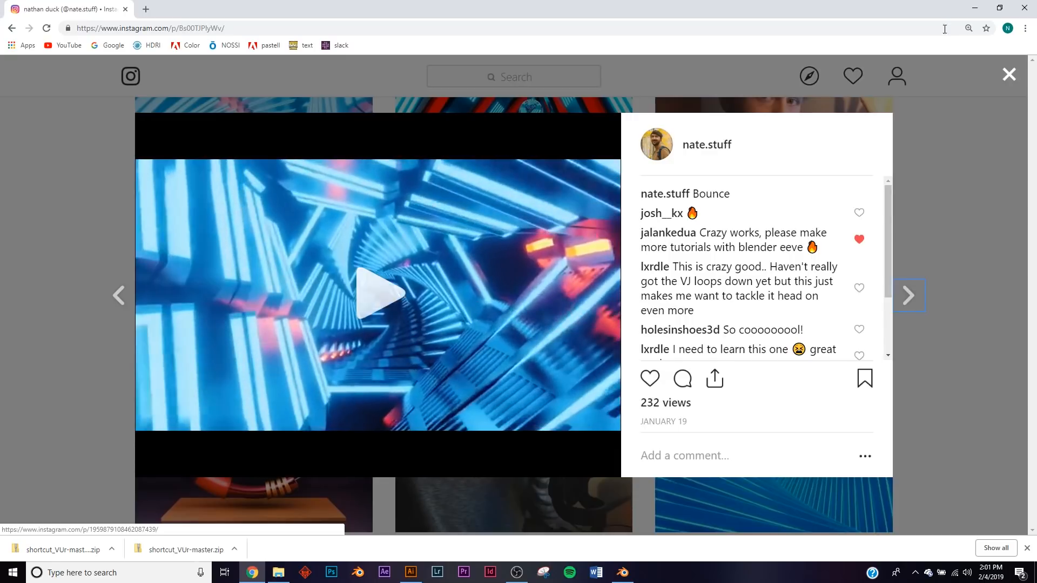
{"action": "left_click", "coordinate": [974, 9]}
Step: Set the default F-Curve interpolation to Bounce in the animation preferences and close the preferences
{"action": "left_click", "coordinate": [51, 22]}
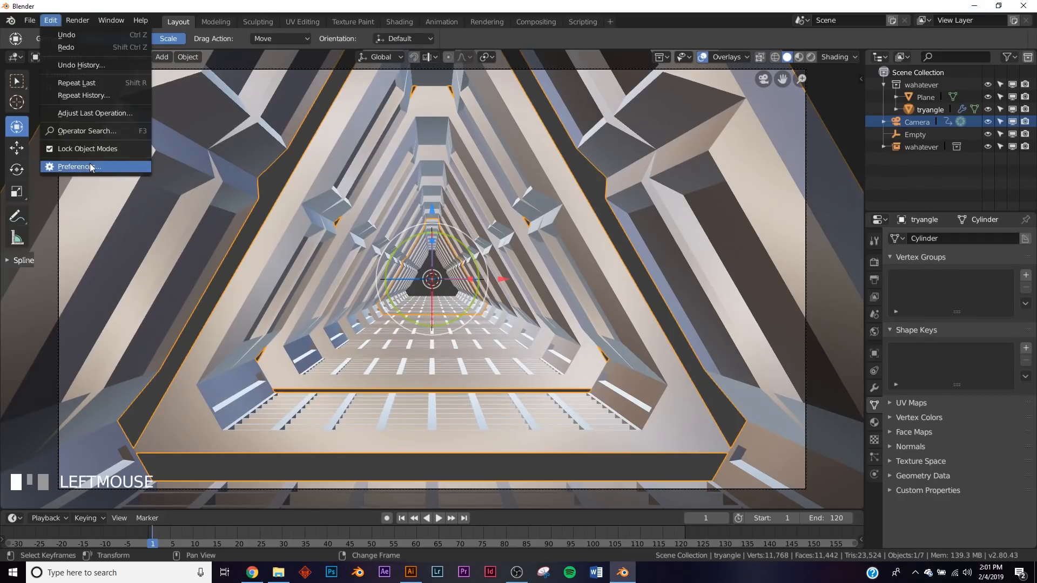
{"action": "left_click", "coordinate": [50, 21]}
{"action": "left_click", "coordinate": [94, 167]}
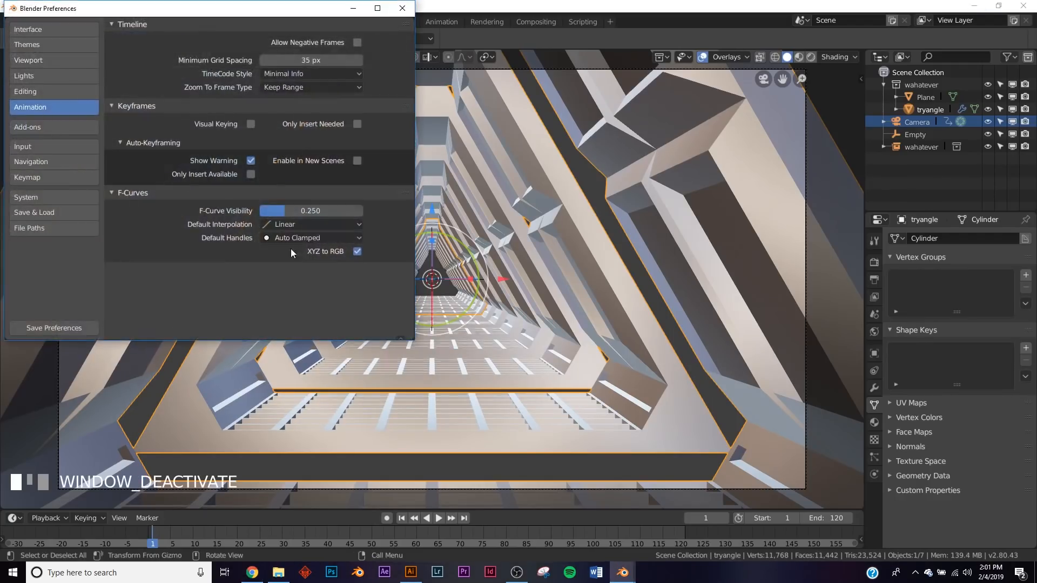
{"action": "left_click", "coordinate": [293, 223]}
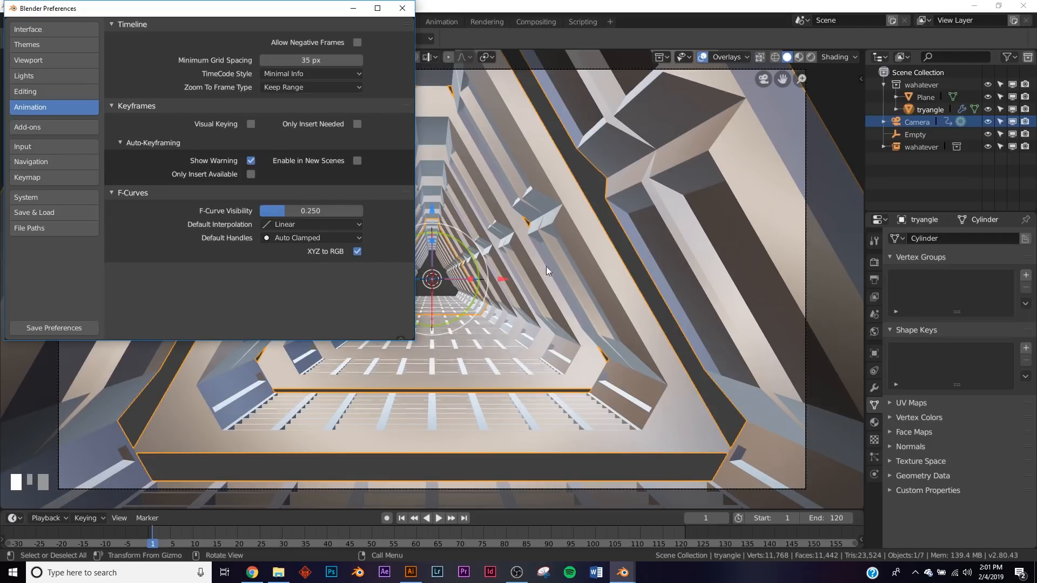
{"action": "left_click", "coordinate": [303, 223]}
{"action": "left_click", "coordinate": [361, 142]}
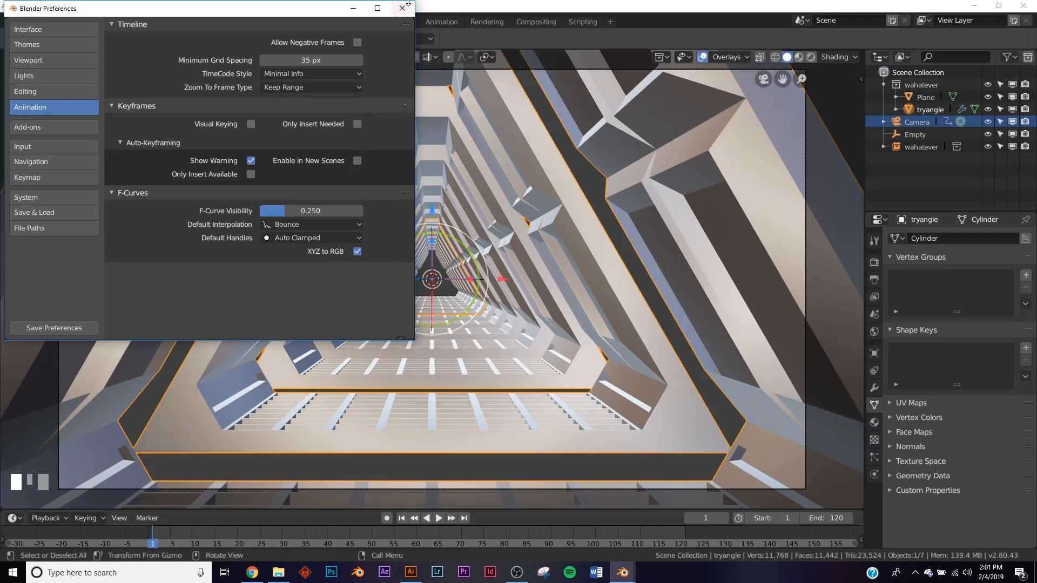
{"action": "left_click", "coordinate": [402, 8]}
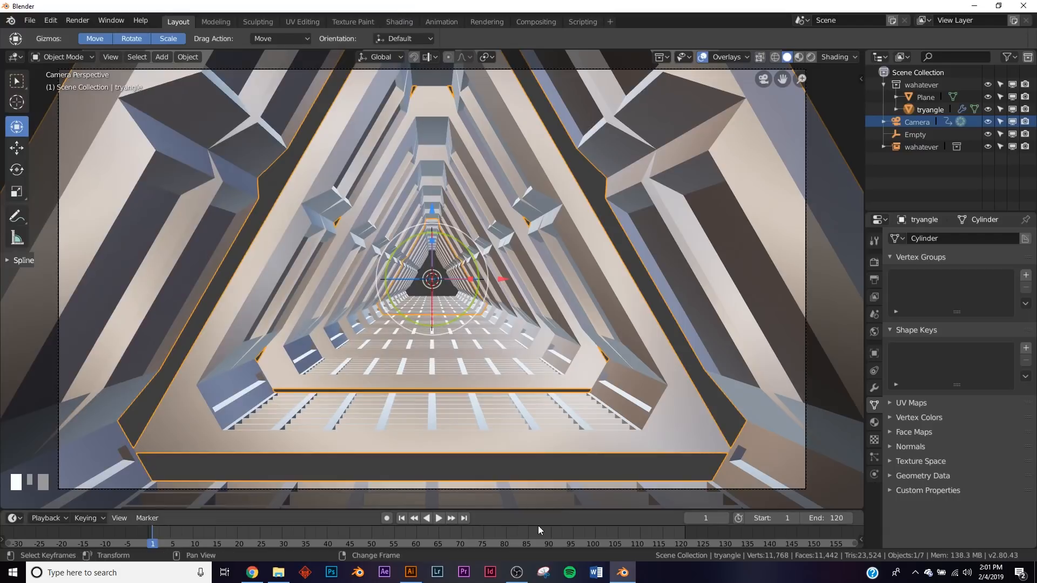
Step: Set the Empty's Y rotation to -6° and keyframe it on frame 1 to twist the tunnel
{"action": "left_click", "coordinate": [919, 135]}
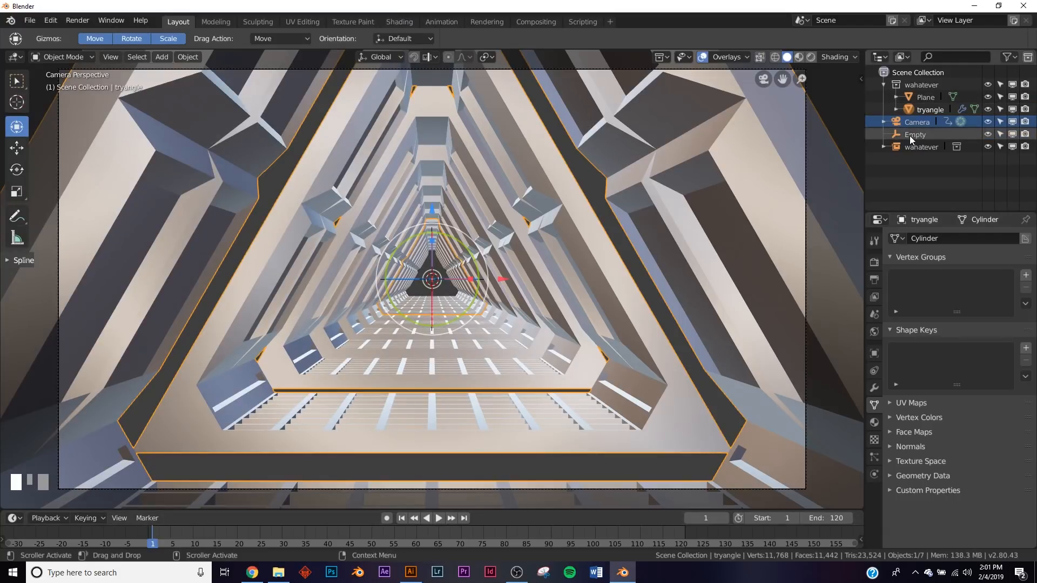
{"action": "scroll", "coordinate": [476, 324], "scroll_direction": "up", "scroll_amount": 1}
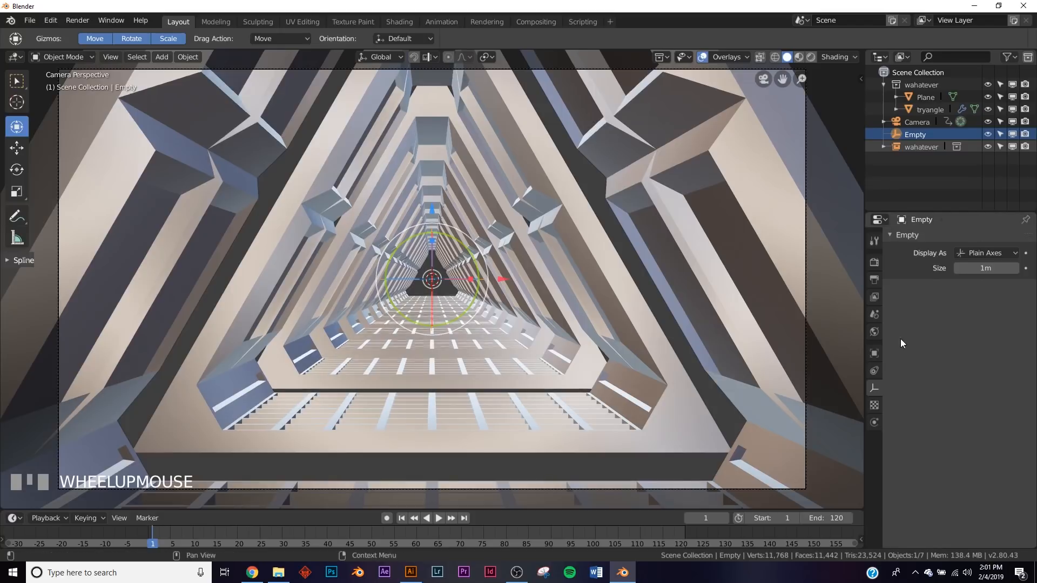
{"action": "left_click", "coordinate": [875, 353]}
{"action": "mouse_move", "coordinate": [979, 305]}
{"action": "left_mouse_down"}
{"action": "mouse_move", "coordinate": [965, 306]}
{"action": "mouse_move", "coordinate": [976, 305]}
{"action": "left_mouse_up"}
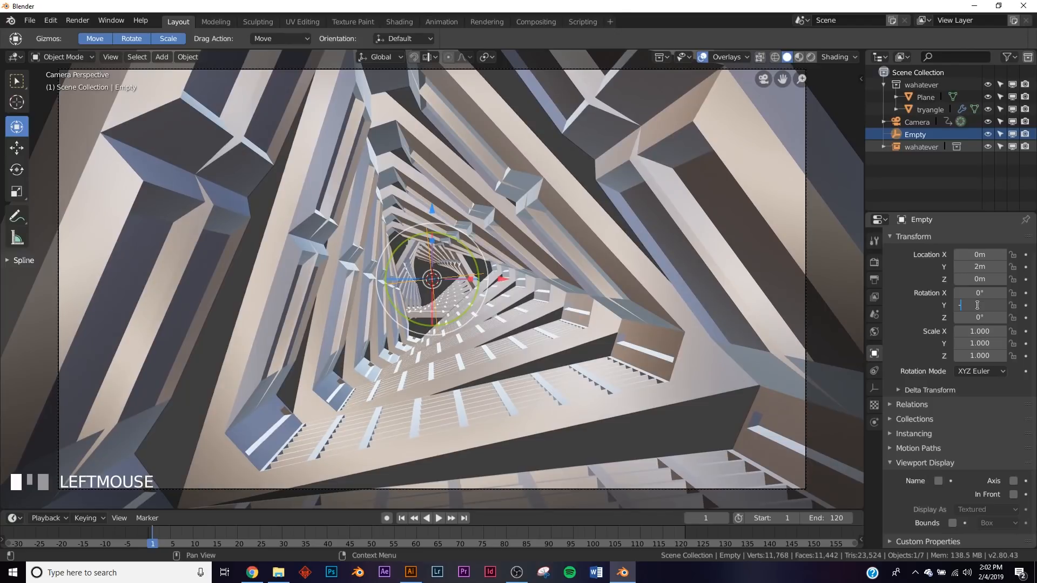
{"action": "key", "text": "KP_Enter"}
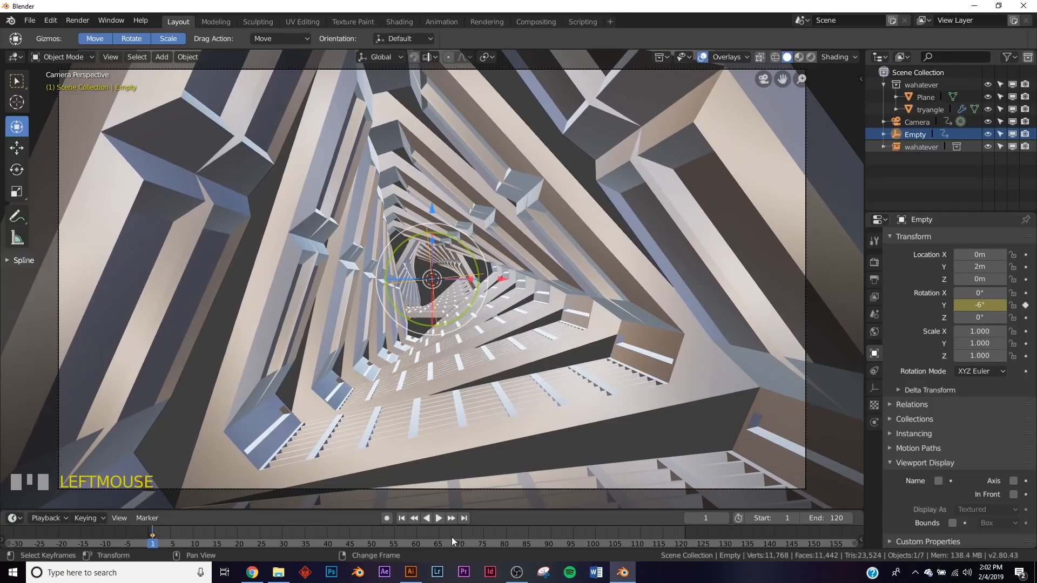
Step: Keyframe the Empty's Y rotation at -6° on frame 120 and at 6° on frame 60
{"action": "left_click", "coordinate": [465, 518]}
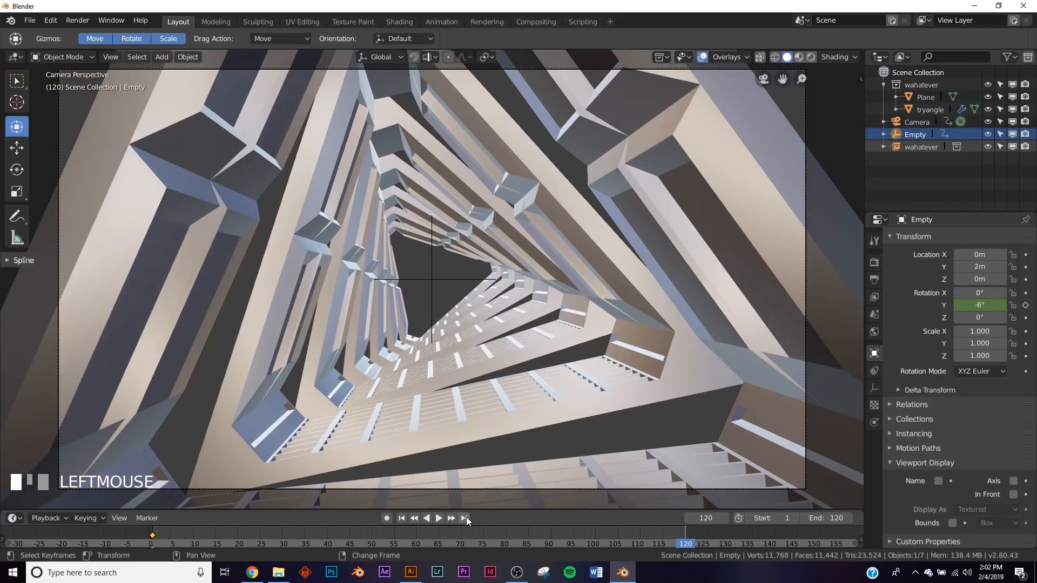
{"action": "left_click", "coordinate": [1025, 305]}
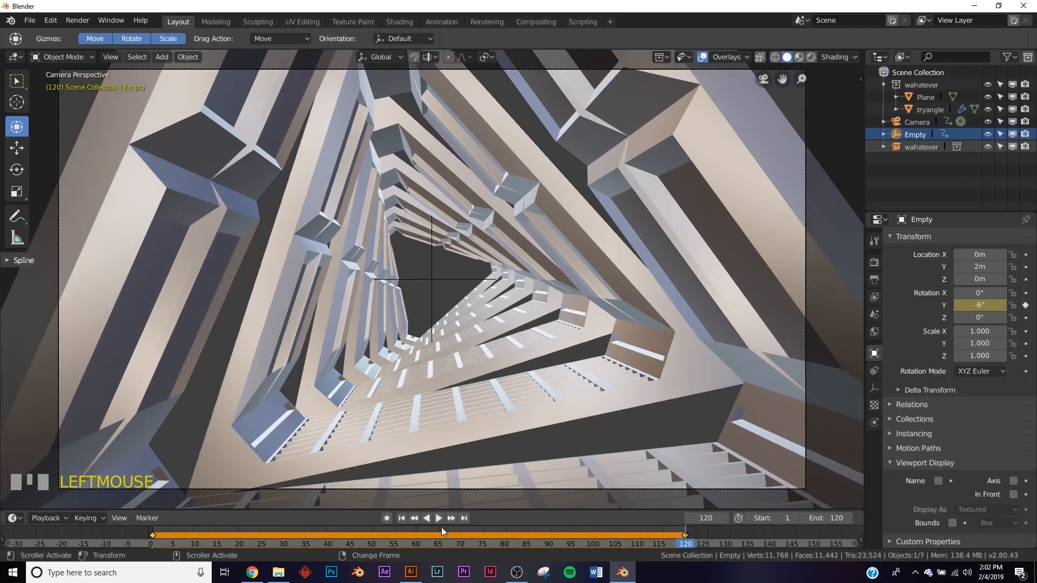
{"action": "right_click", "coordinate": [417, 535]}
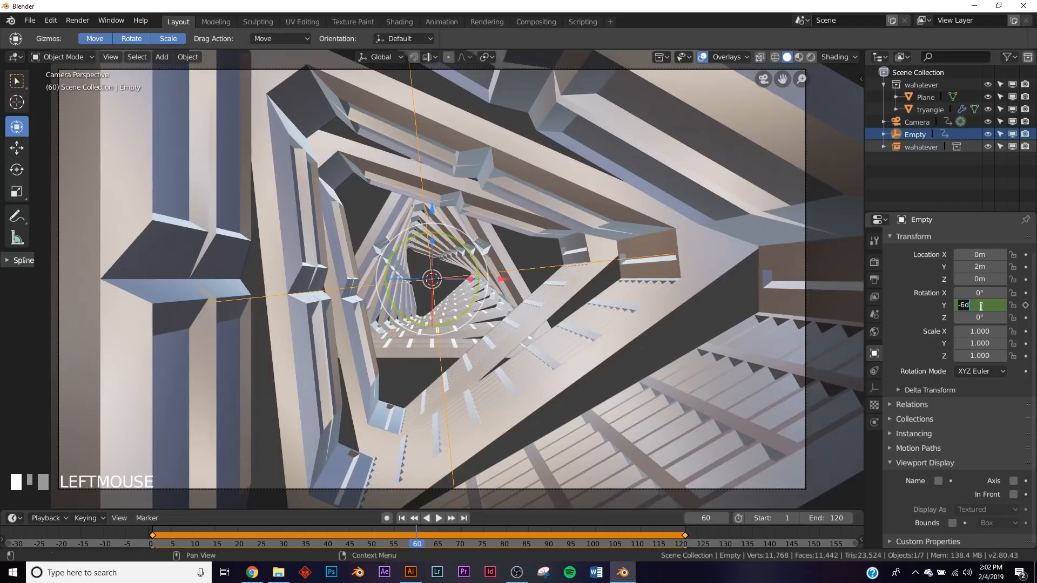
{"action": "key", "text": "KP_Enter"}
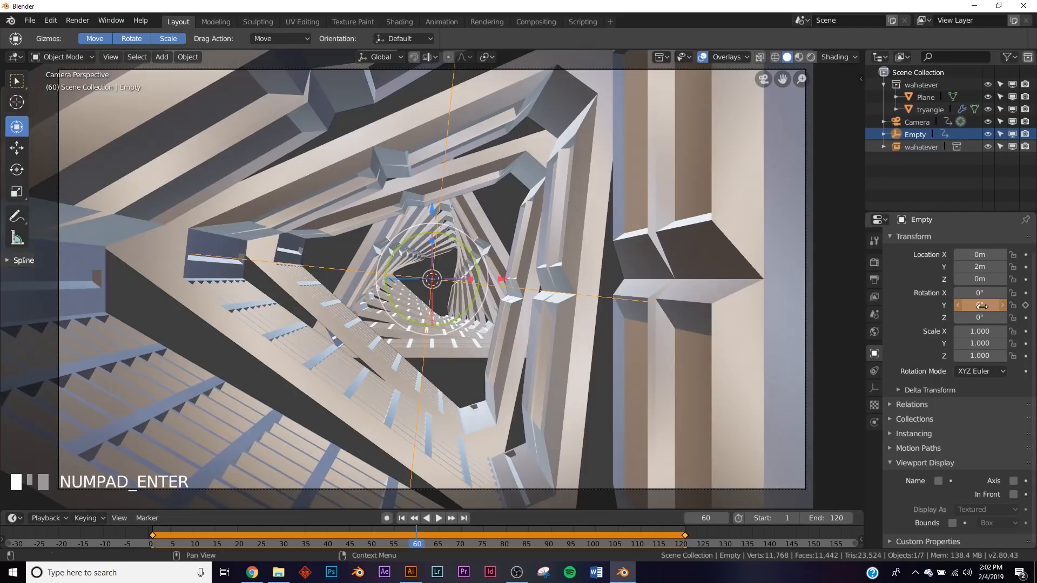
{"action": "left_click", "coordinate": [1025, 306]}
Step: Play the bouncing twist from frame 1, switch the viewport to rendered shading, and return to frame 1
{"action": "left_click", "coordinate": [402, 519]}
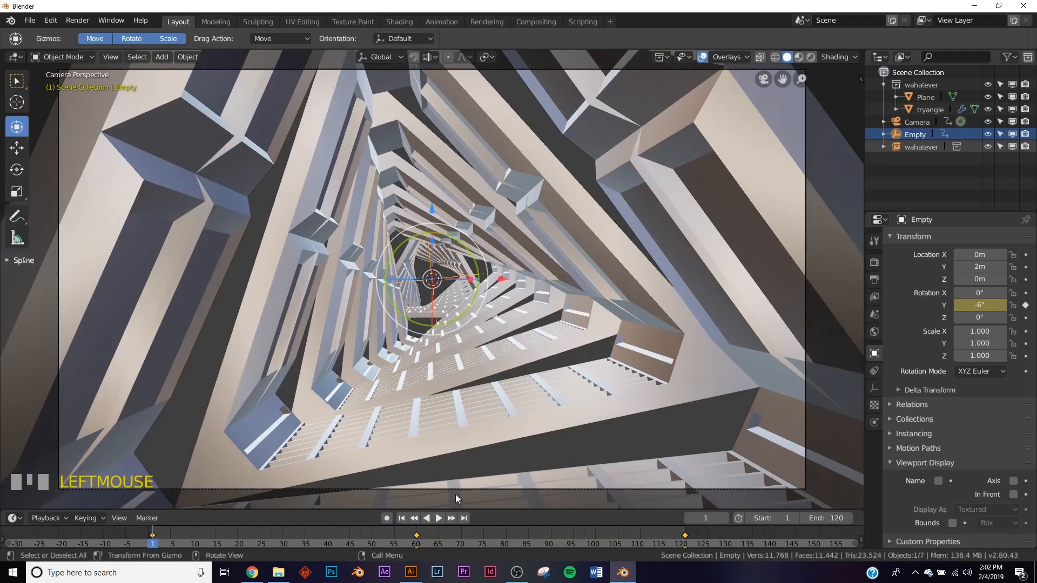
{"action": "left_click", "coordinate": [442, 520]}
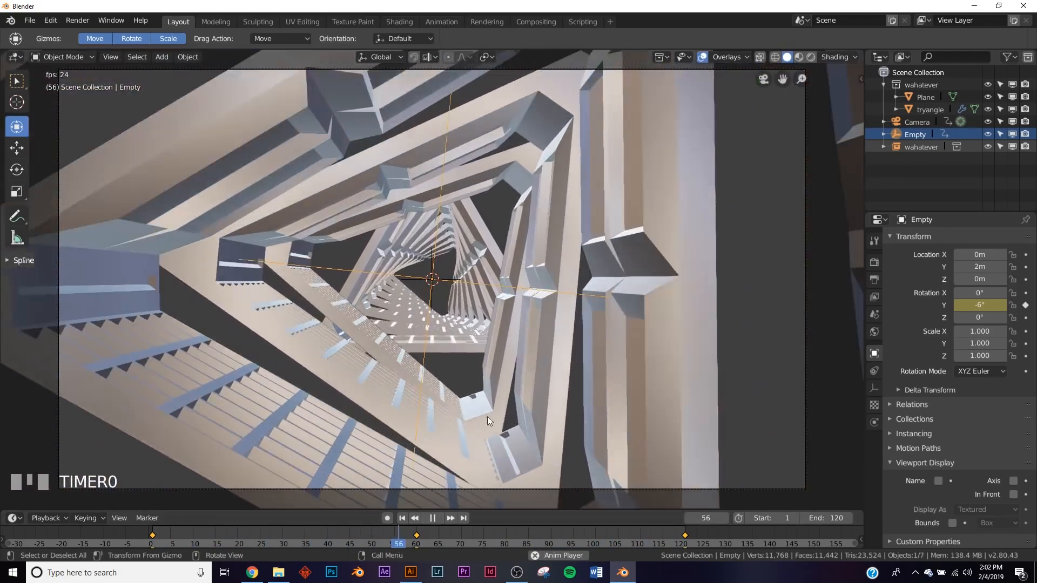
{"action": "key", "text": "z"}
{"action": "left_click", "coordinate": [499, 324]}
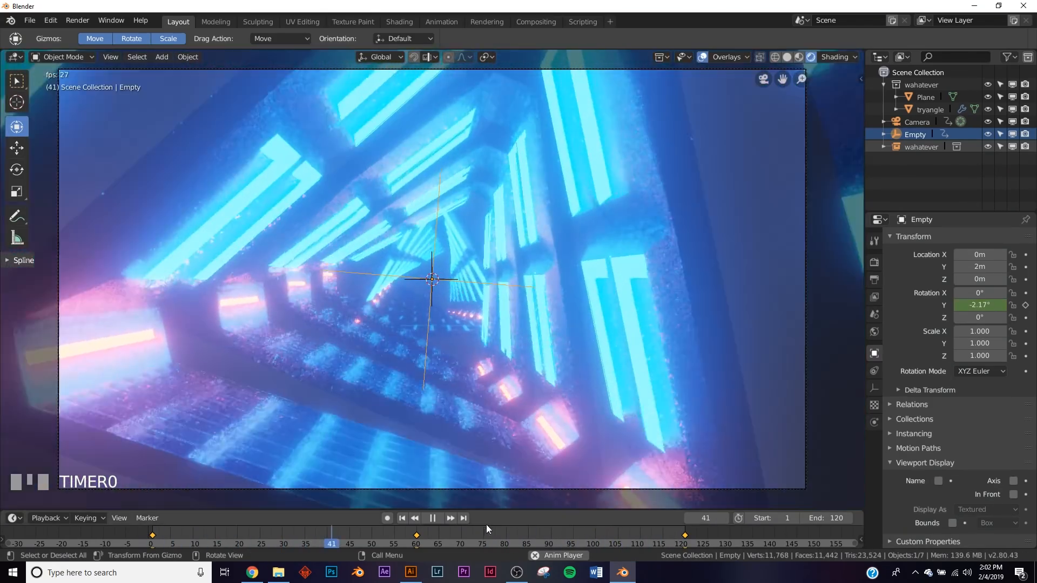
{"action": "left_click", "coordinate": [432, 518]}
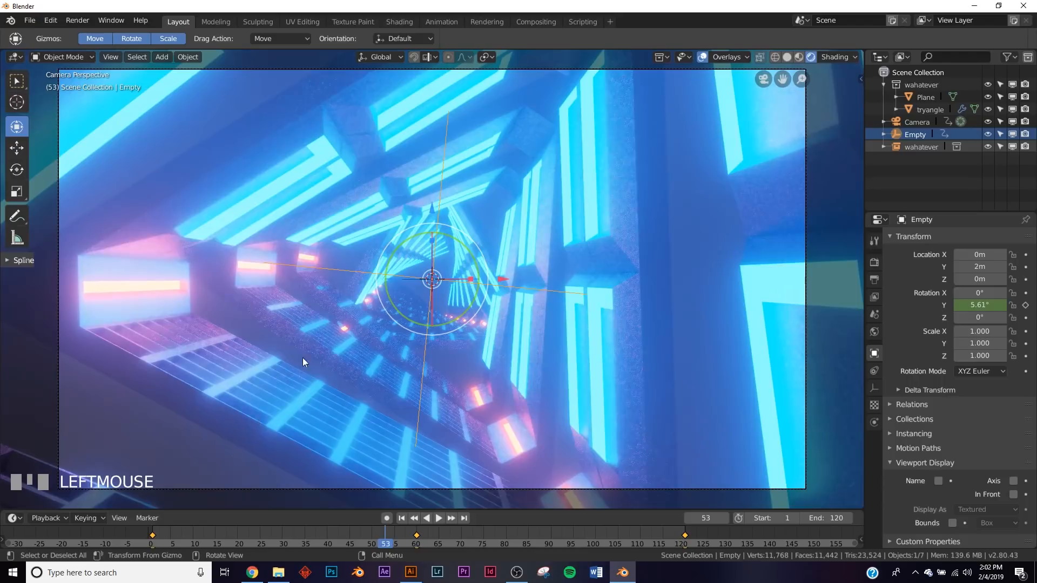
{"action": "left_click", "coordinate": [401, 518]}
Step: Select the "tryangle" tunnel object and set Eevee's Bloom intensity to 0.234 in the render properties
{"action": "left_click", "coordinate": [501, 412]}
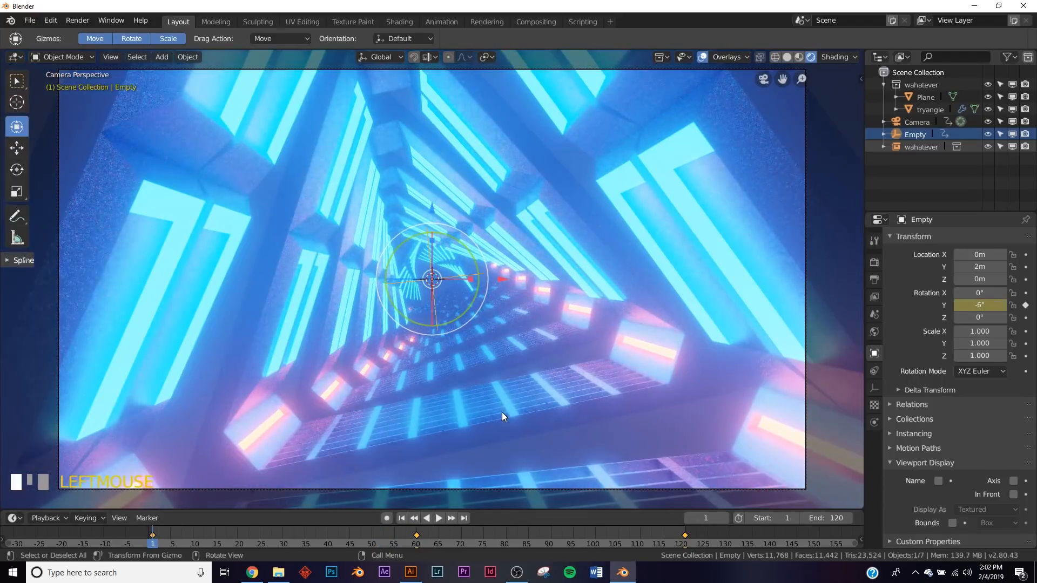
{"action": "left_click", "coordinate": [874, 262]}
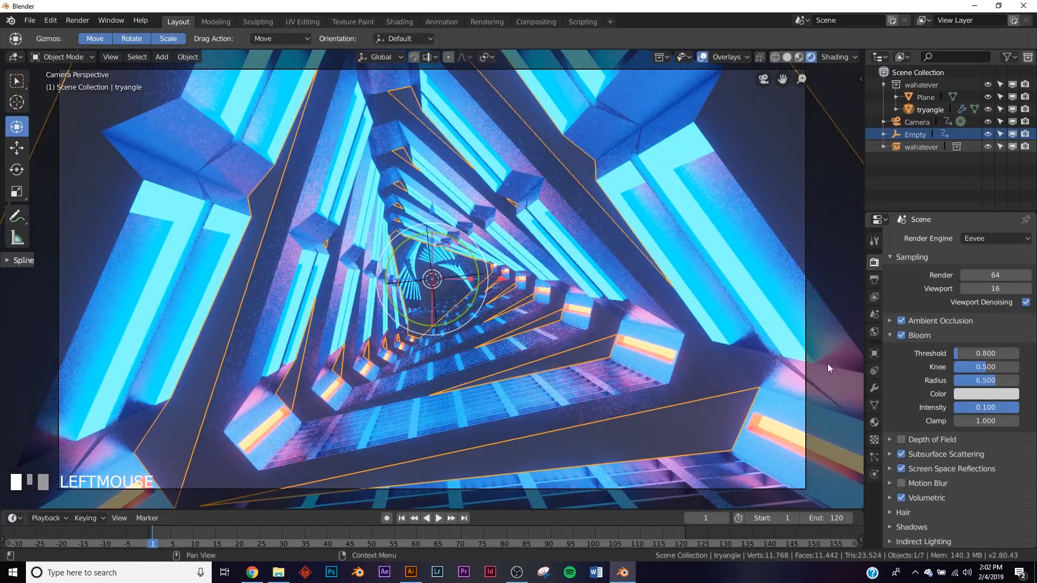
{"action": "key", "text": "ctrl+z"}
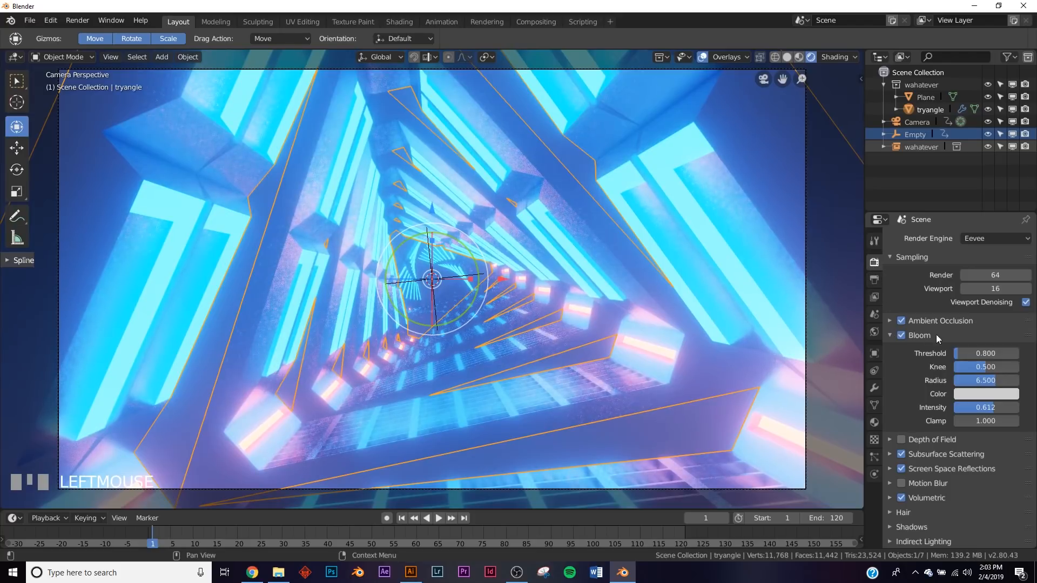
{"action": "left_click_drag", "start_coordinate": [986, 408], "coordinate": [988, 409]}
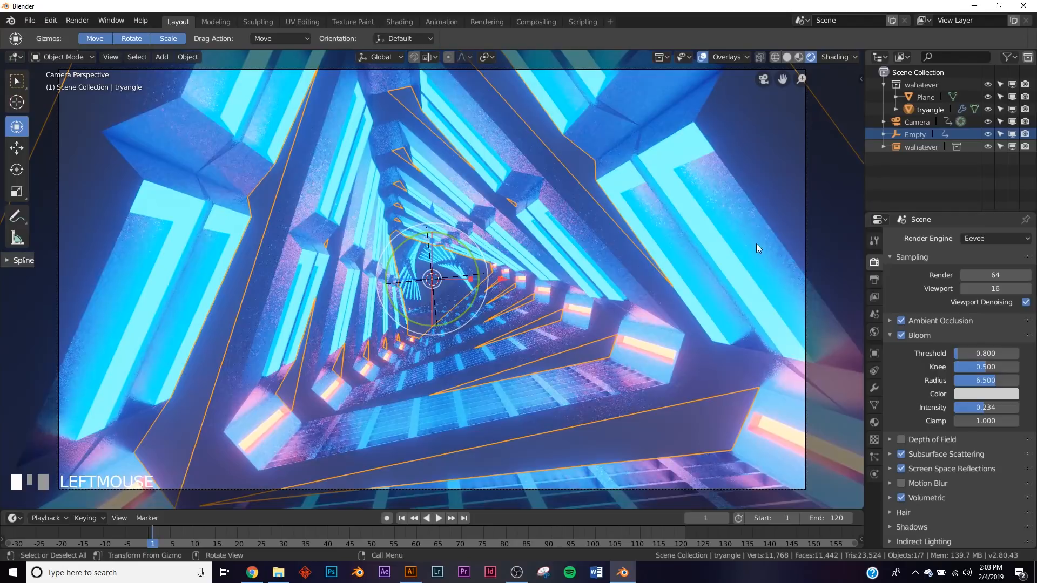
Step: Set the World background color to pure black
{"action": "left_click", "coordinate": [874, 332]}
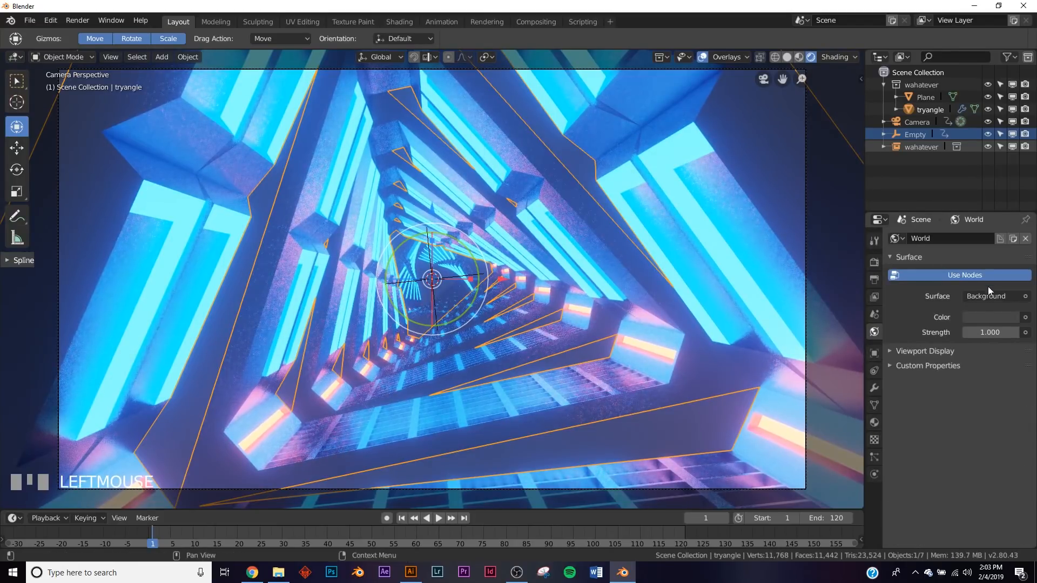
{"action": "left_click", "coordinate": [977, 318]}
{"action": "left_click_drag", "start_coordinate": [1010, 212], "coordinate": [1005, 230]}
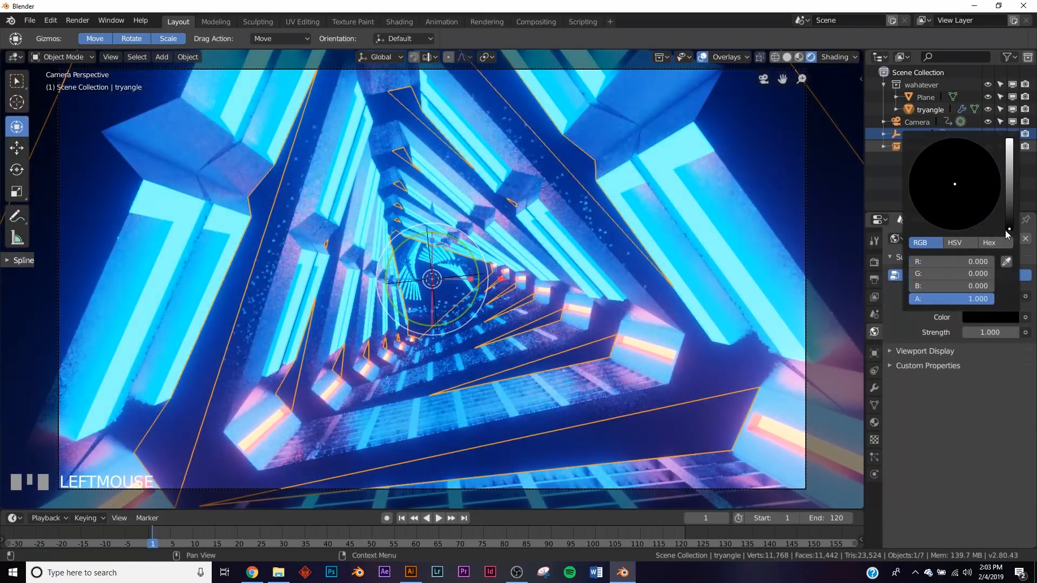
Step: Play the rendered animation with viewport overlays hidden, and return to frame 1
{"action": "left_click", "coordinate": [441, 518]}
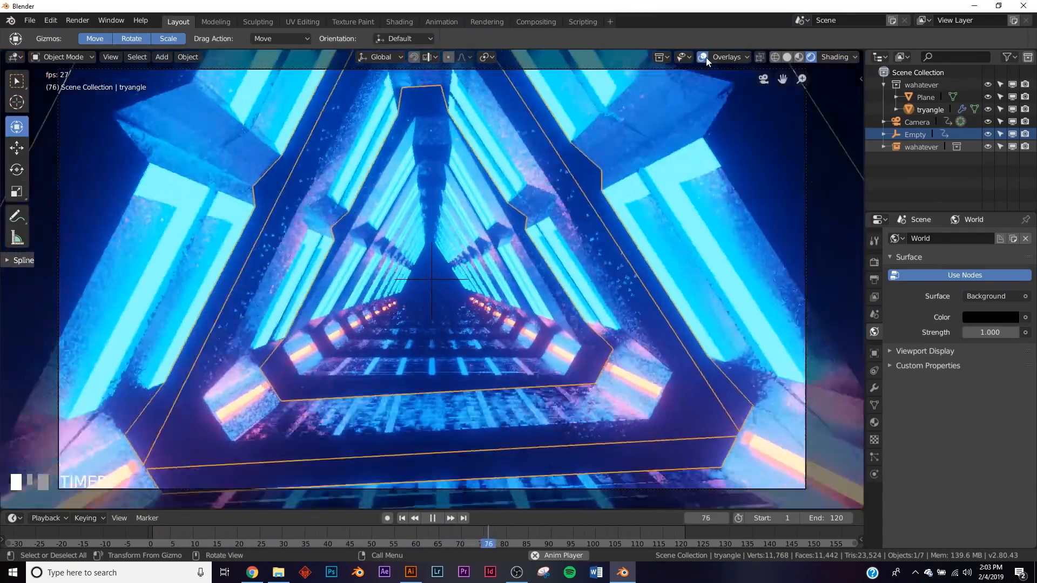
{"action": "left_click", "coordinate": [702, 56]}
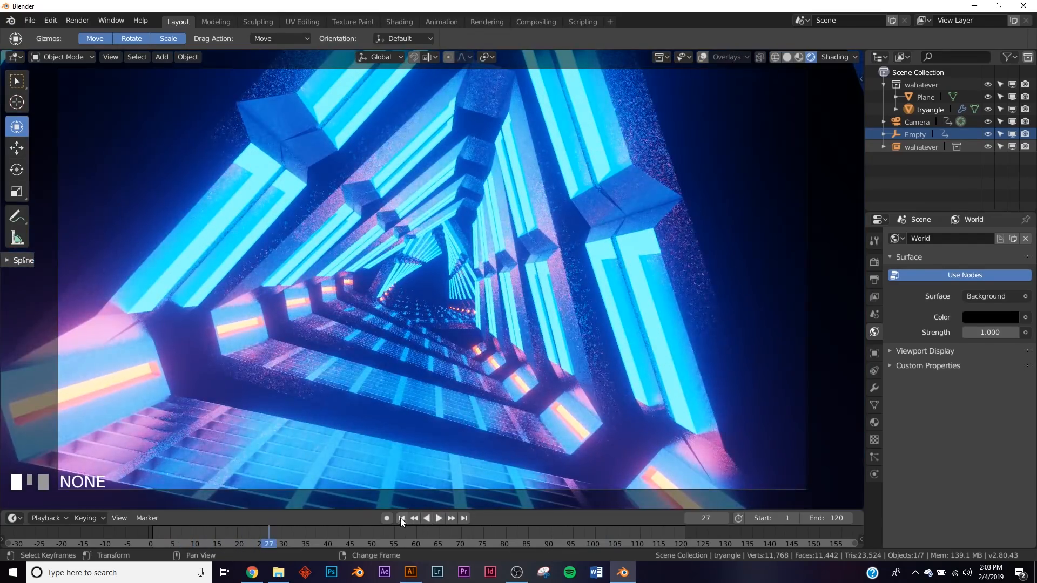
{"action": "left_click", "coordinate": [401, 518]}
Step: Switch the viewport to solid shading, leave the camera view to see the tunnel from outside, and show overlays again
{"action": "key", "text": "z"}
{"action": "left_click", "coordinate": [497, 427]}
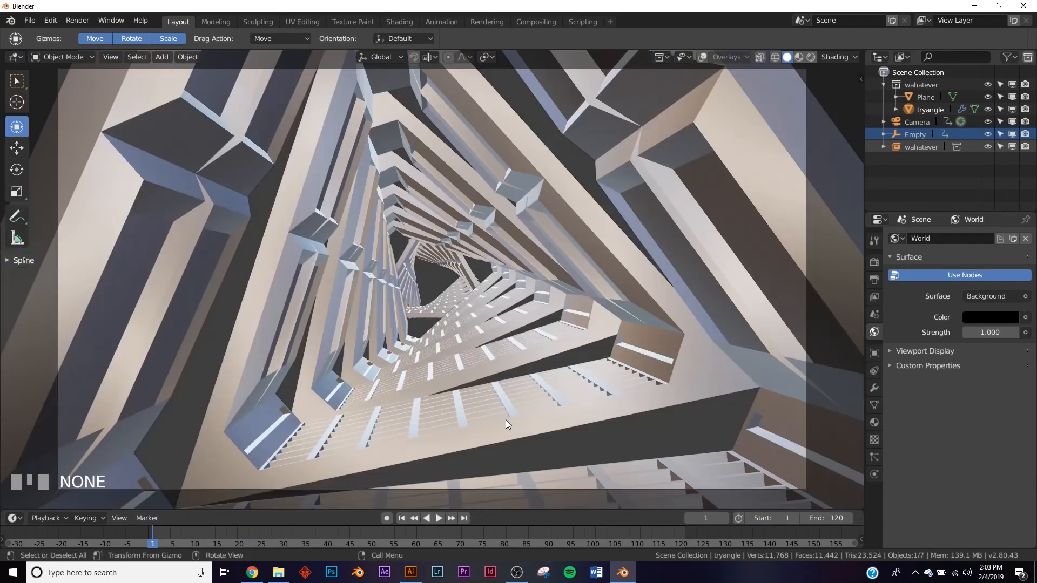
{"action": "middle_click_drag", "start_coordinate": [505, 420], "coordinate": [543, 355]}
{"action": "scroll", "coordinate": [577, 356], "scroll_direction": "down", "scroll_amount": 4}
{"action": "scroll", "coordinate": [577, 356], "scroll_direction": "down", "scroll_amount": 1}
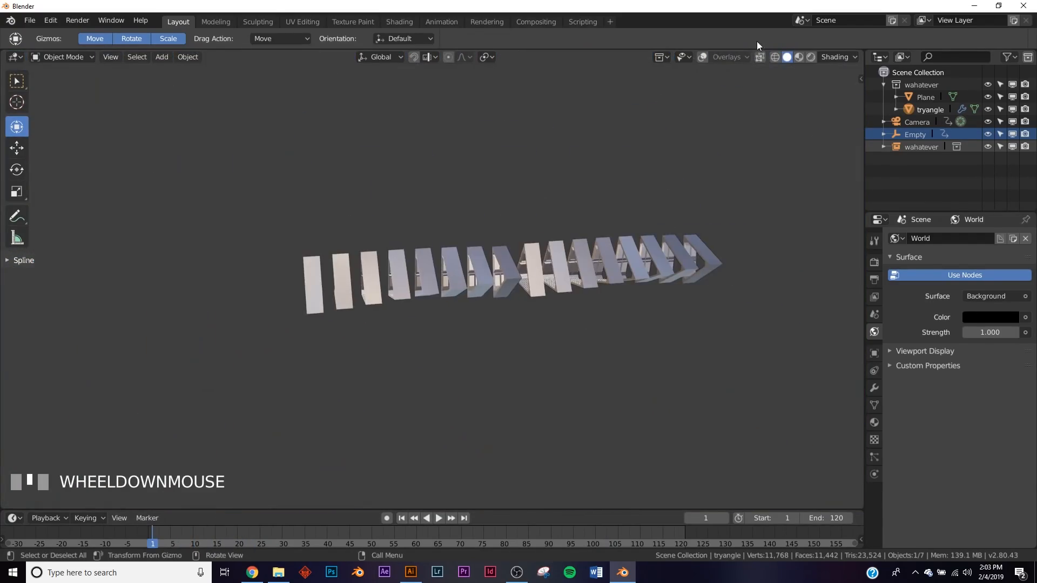
{"action": "left_click", "coordinate": [702, 57]}
Step: Duplicate the "wahatever" collection instance and move the copy along Y in snapped increments to extend the tunnel's far end
{"action": "middle_click_drag", "start_coordinate": [675, 284], "coordinate": [422, 296], "text": "shift"}
{"action": "scroll", "coordinate": [425, 292], "scroll_direction": "up", "scroll_amount": 4}
{"action": "left_click", "coordinate": [427, 281]}
{"action": "scroll", "coordinate": [424, 286], "scroll_direction": "down", "scroll_amount": 4}
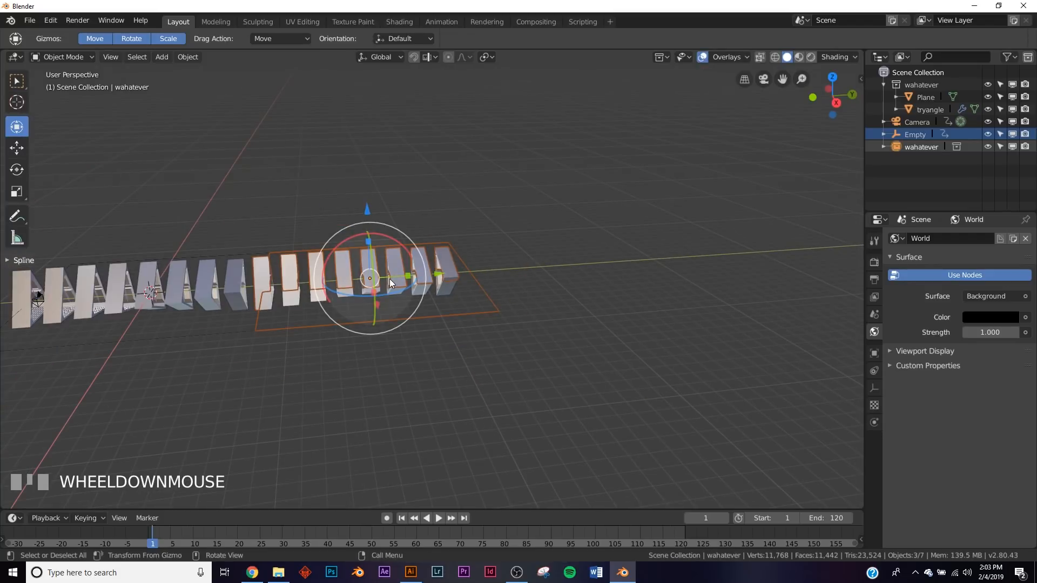
{"action": "key", "text": "shift+d"}
{"action": "right_click", "coordinate": [600, 268]}
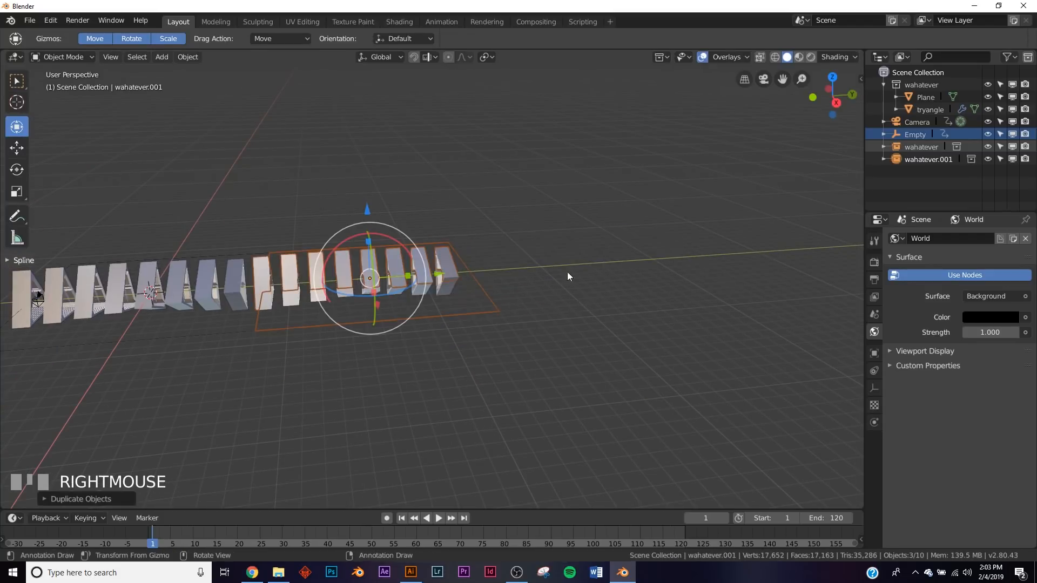
{"action": "left_click_drag", "start_coordinate": [439, 275], "coordinate": [630, 273], "text": "ctrl"}
{"action": "middle_click_drag", "start_coordinate": [630, 274], "coordinate": [452, 303]}
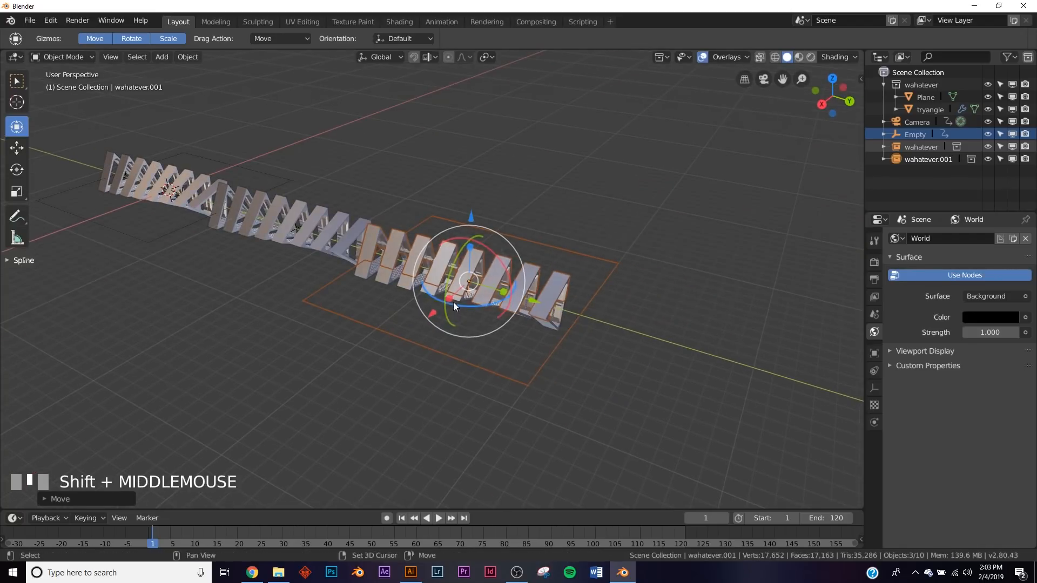
Step: Add four more copies of the collection instance, moving each along Y with snapping to continue the end of the tunnel
{"action": "key", "text": "shift+d"}
{"action": "right_click", "coordinate": [576, 294]}
{"action": "middle_click_drag", "start_coordinate": [576, 293], "coordinate": [566, 300]}
{"action": "left_click_drag", "start_coordinate": [549, 288], "coordinate": [796, 322], "text": "ctrl"}
{"action": "middle_click_drag", "start_coordinate": [762, 380], "coordinate": [417, 326], "text": "shift"}
{"action": "key", "text": "shift+d"}
{"action": "right_click", "coordinate": [557, 277]}
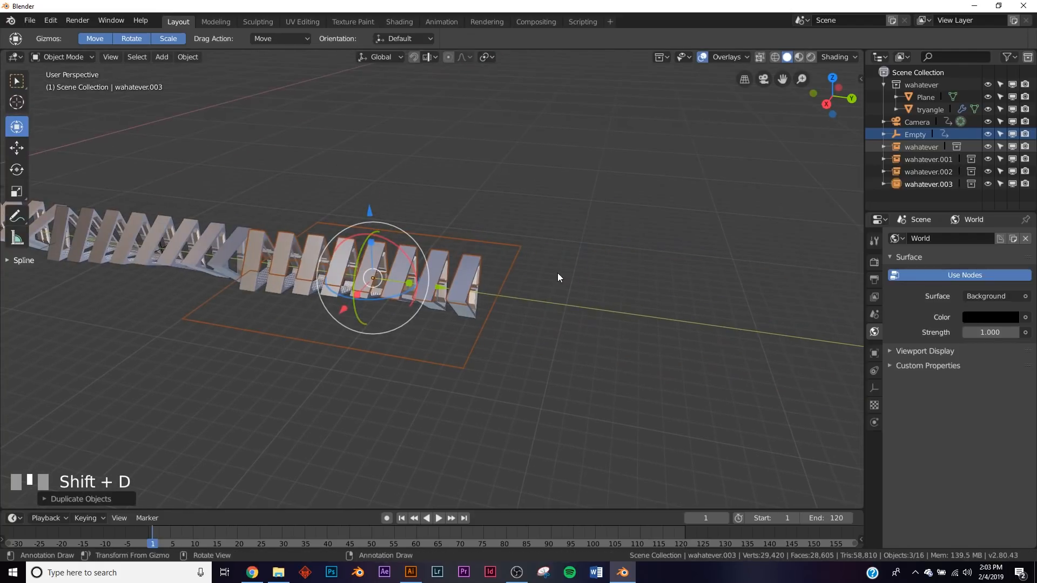
{"action": "left_click_drag", "start_coordinate": [448, 287], "coordinate": [697, 324], "text": "ctrl"}
{"action": "middle_click_drag", "start_coordinate": [779, 359], "coordinate": [500, 328], "text": "shift"}
{"action": "key", "text": "shift+d"}
{"action": "right_click", "coordinate": [345, 293]}
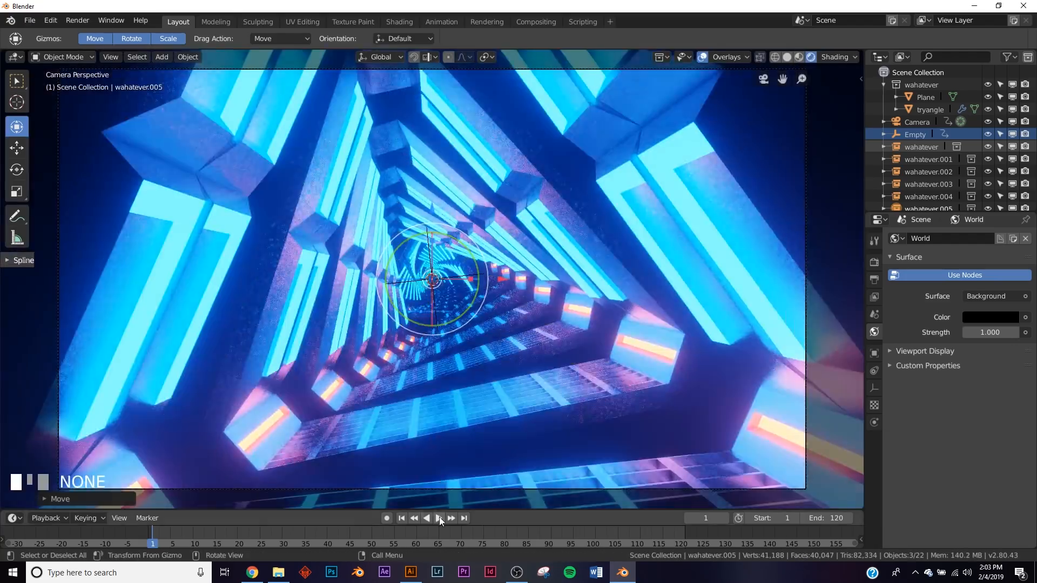
Step: Play the lengthened tunnel animation through the camera in rendered shading, stop it, and return to frame 1
{"action": "left_click", "coordinate": [439, 518]}
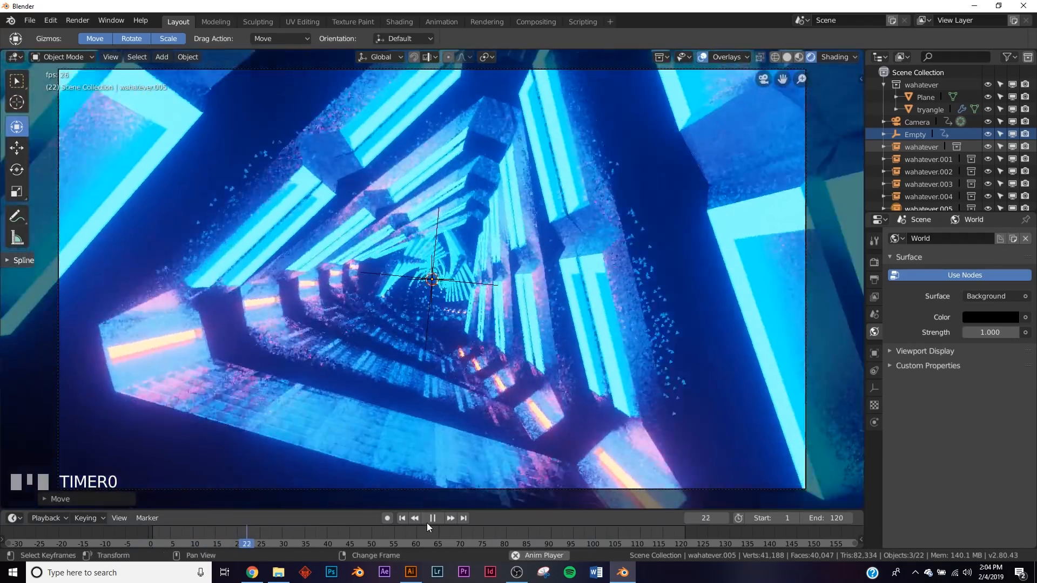
{"action": "left_click", "coordinate": [431, 519]}
{"action": "left_click", "coordinate": [401, 519]}
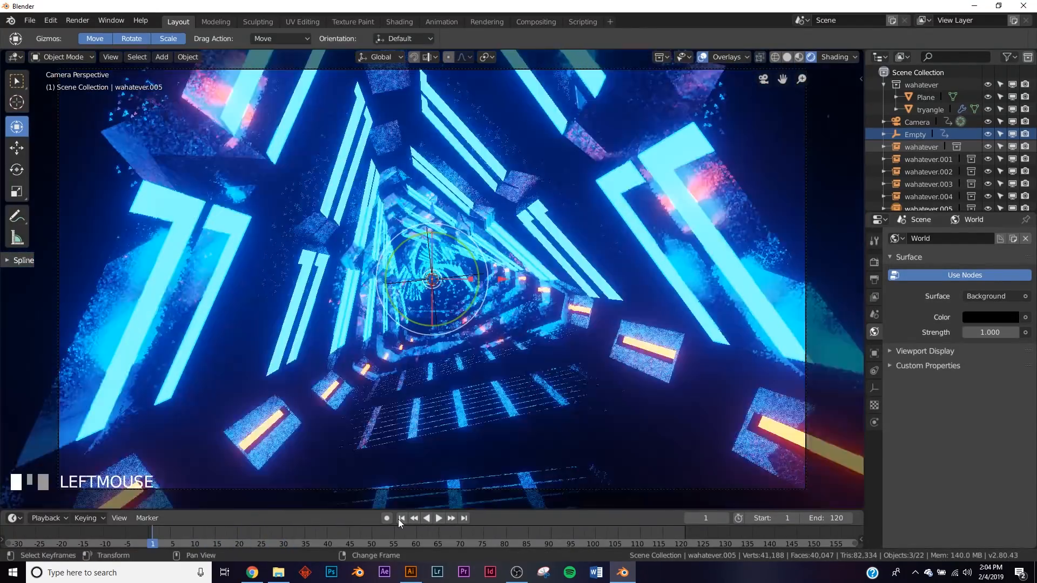